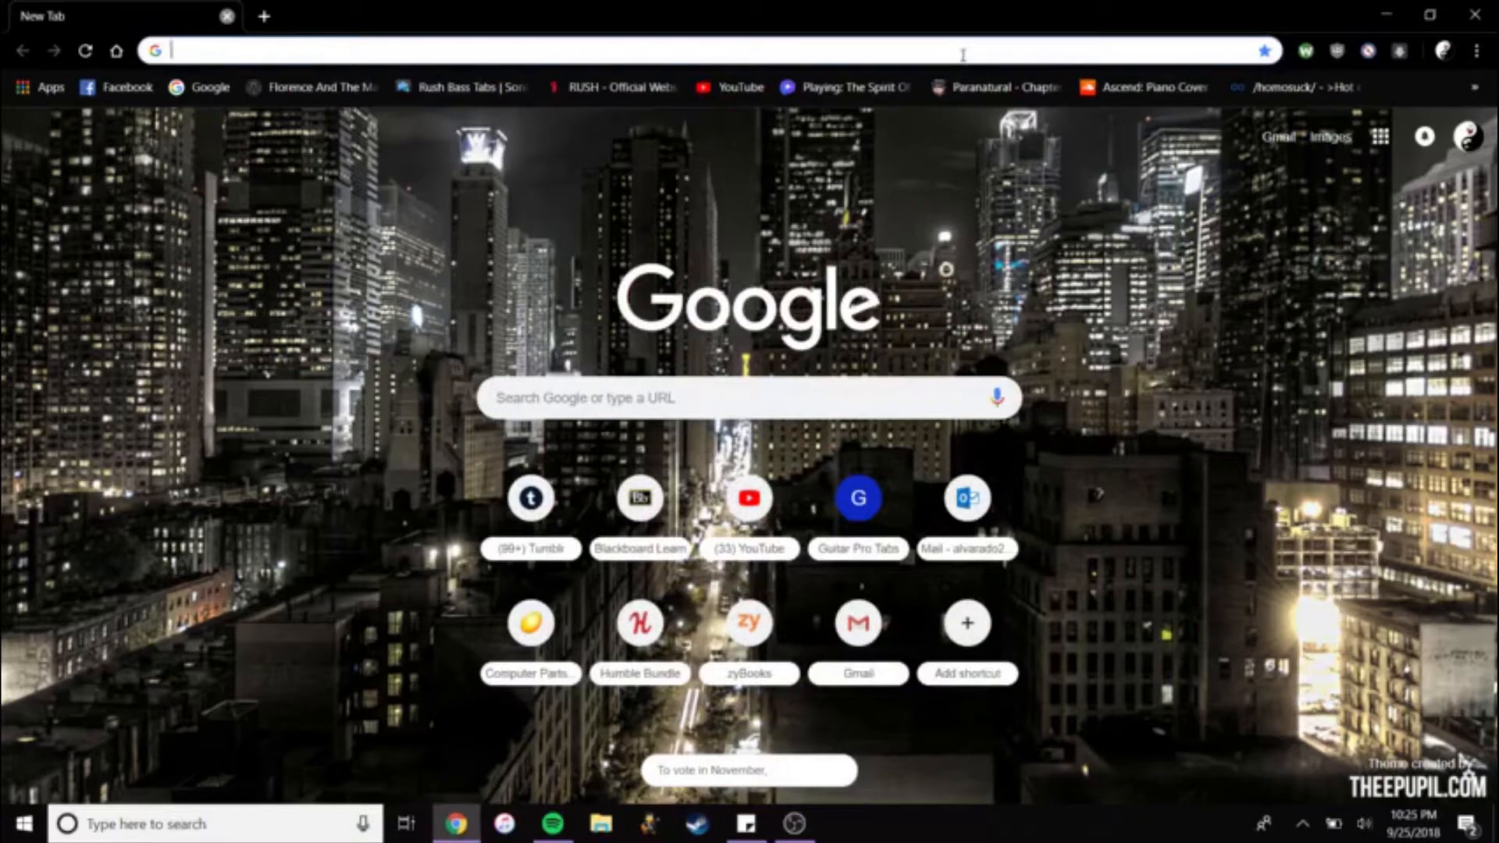
Open the firealpaca.com website in the browser.
text(firealpaca.com)
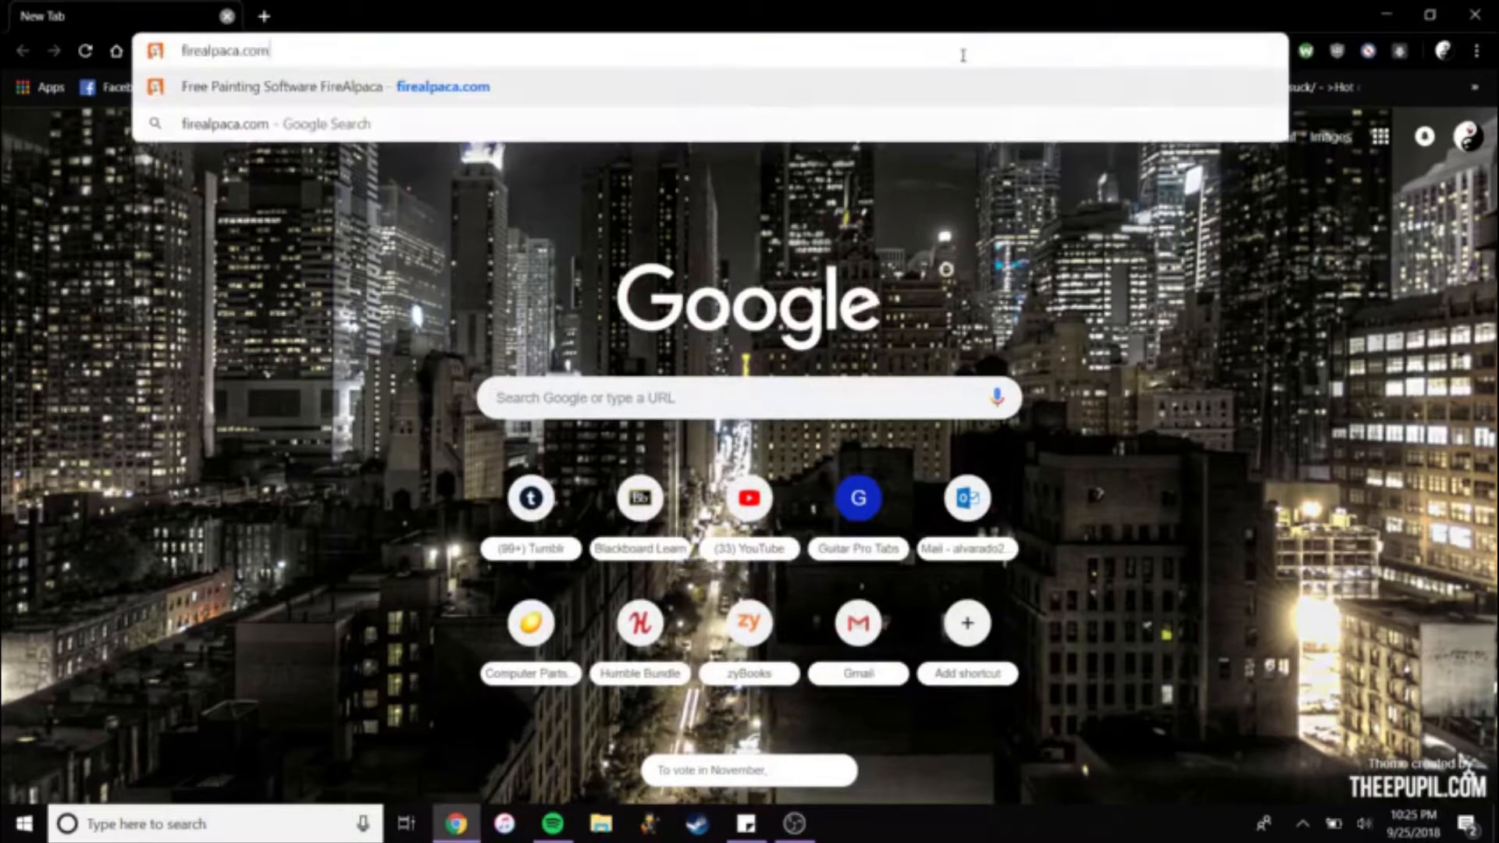
key(Return)
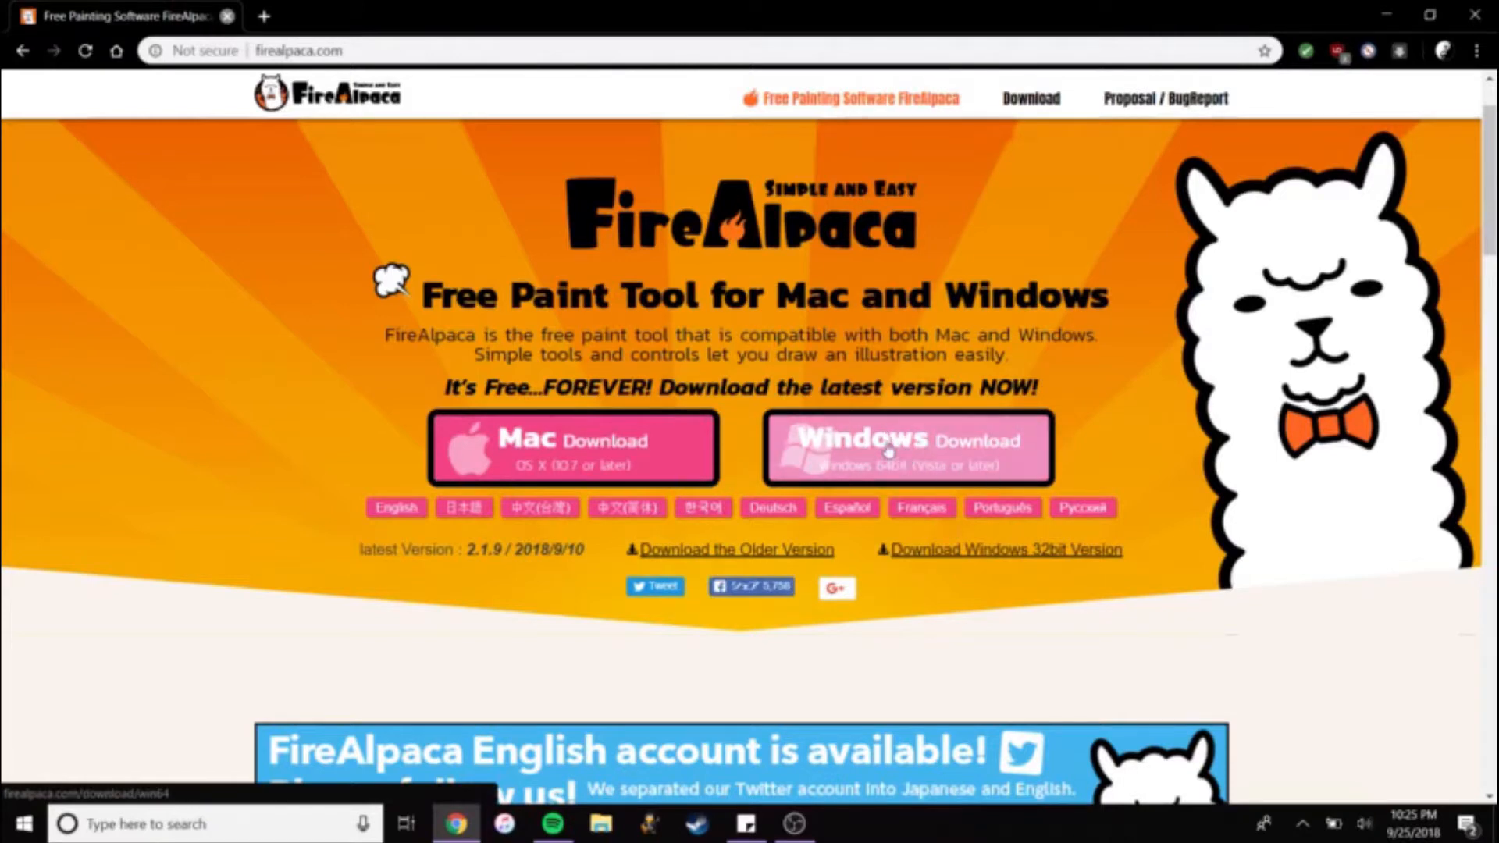
Minimize the browser, launch FireAlpaca from its desktop shortcut and dismiss the startup advertisement.
click(1388, 13)
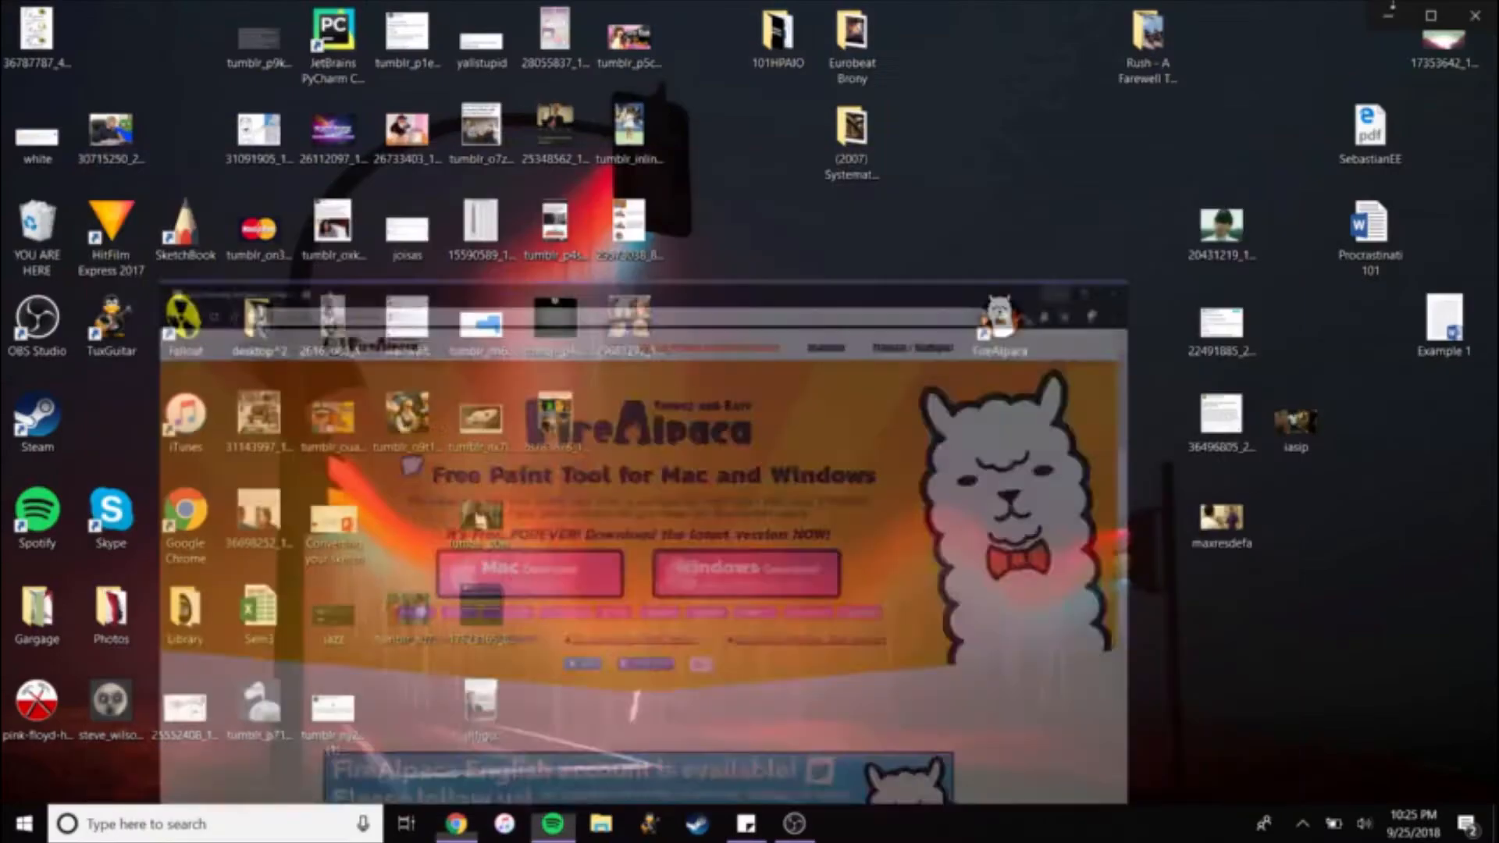
drag(898, 272, 1104, 391)
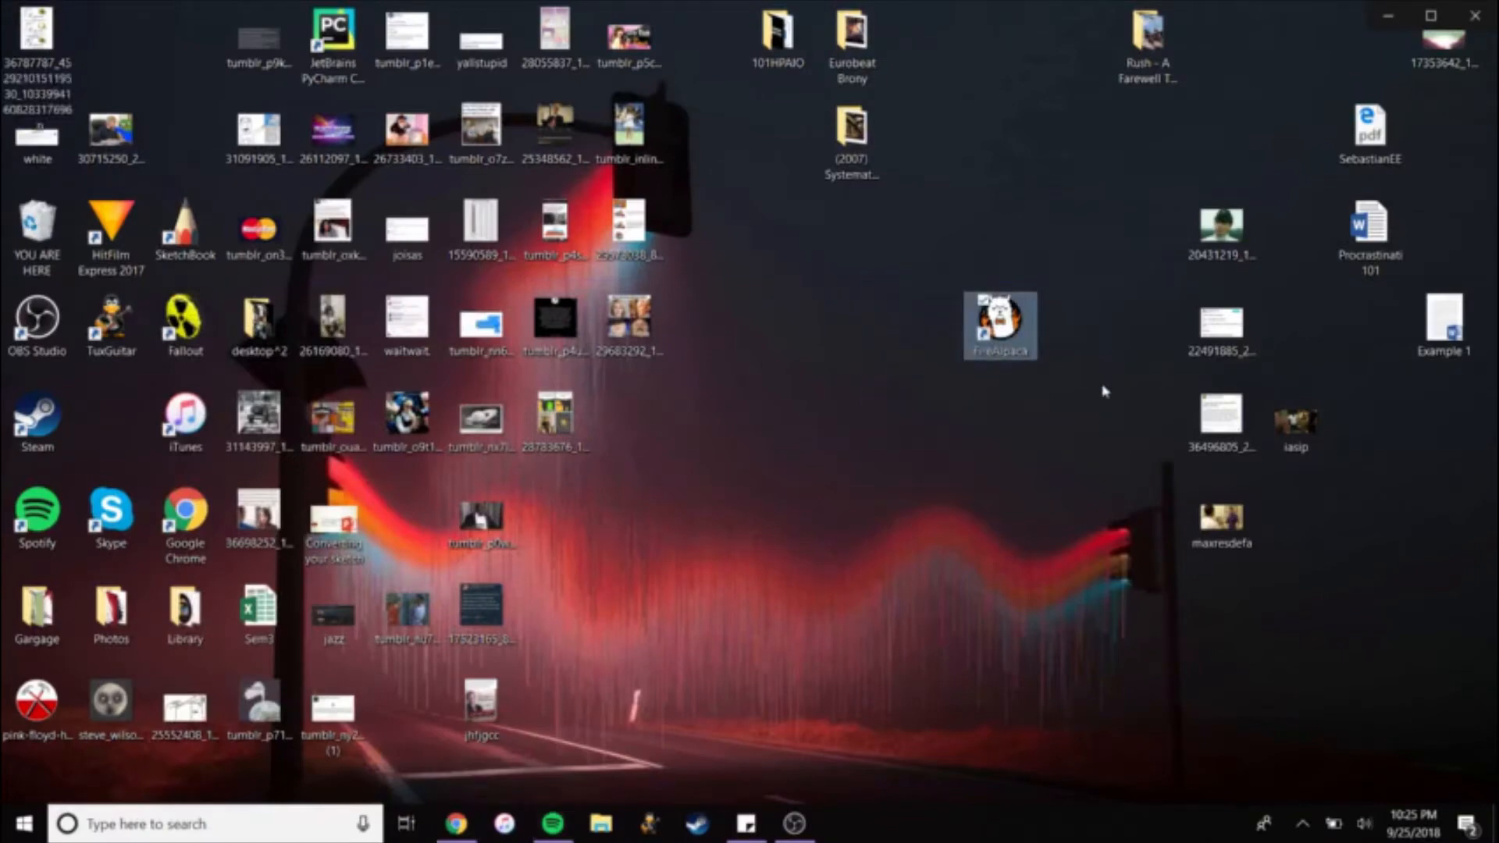
click(1102, 348)
mouse_move(991, 310)
mouse_down()
mouse_move(1036, 243)
mouse_move(1003, 316)
mouse_move(1038, 294)
mouse_move(1015, 312)
mouse_up()
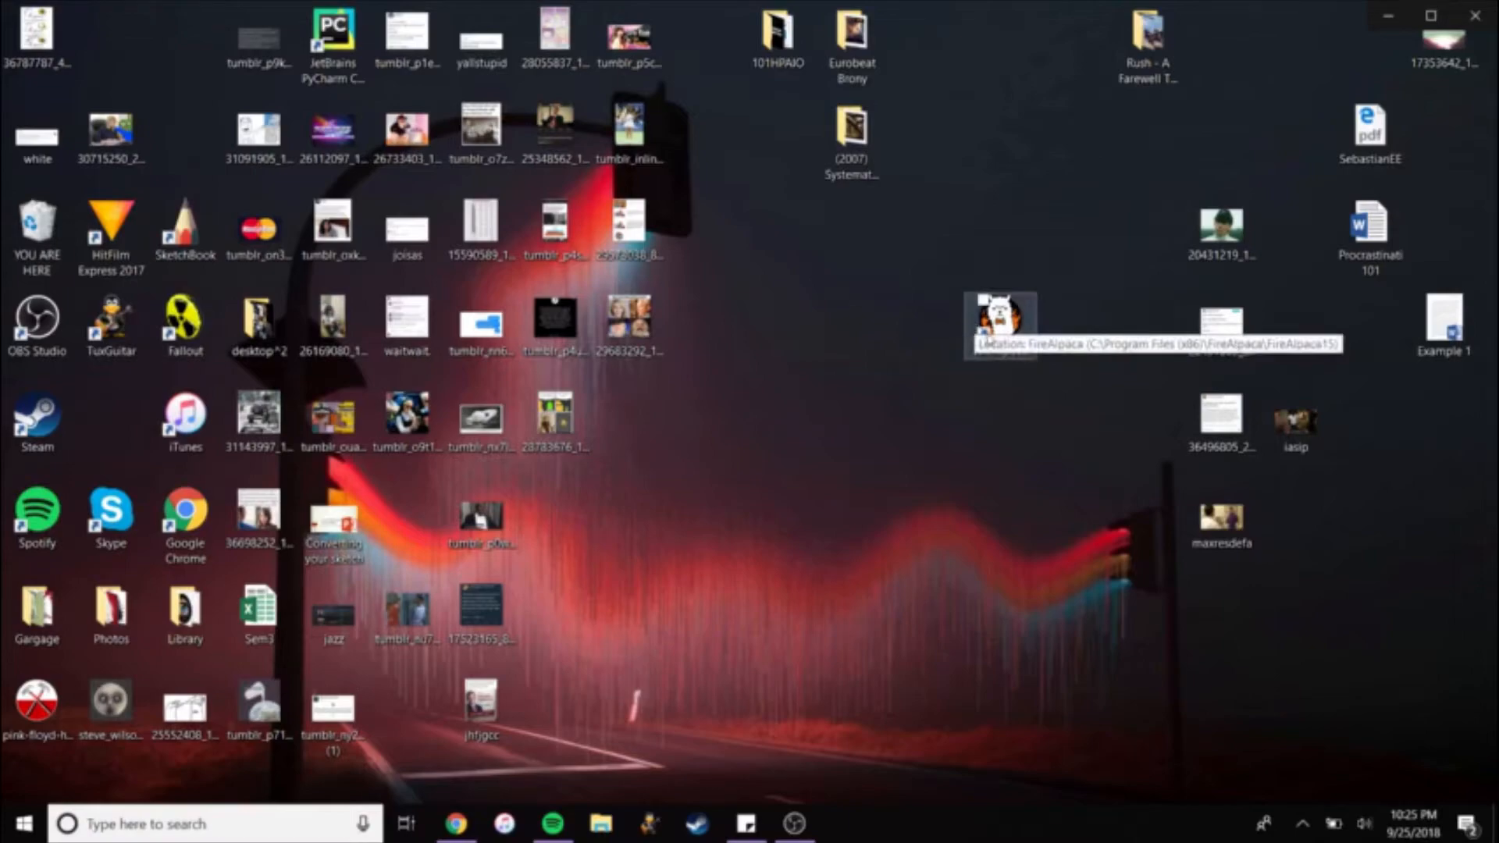
click(996, 328)
double_click(1000, 324)
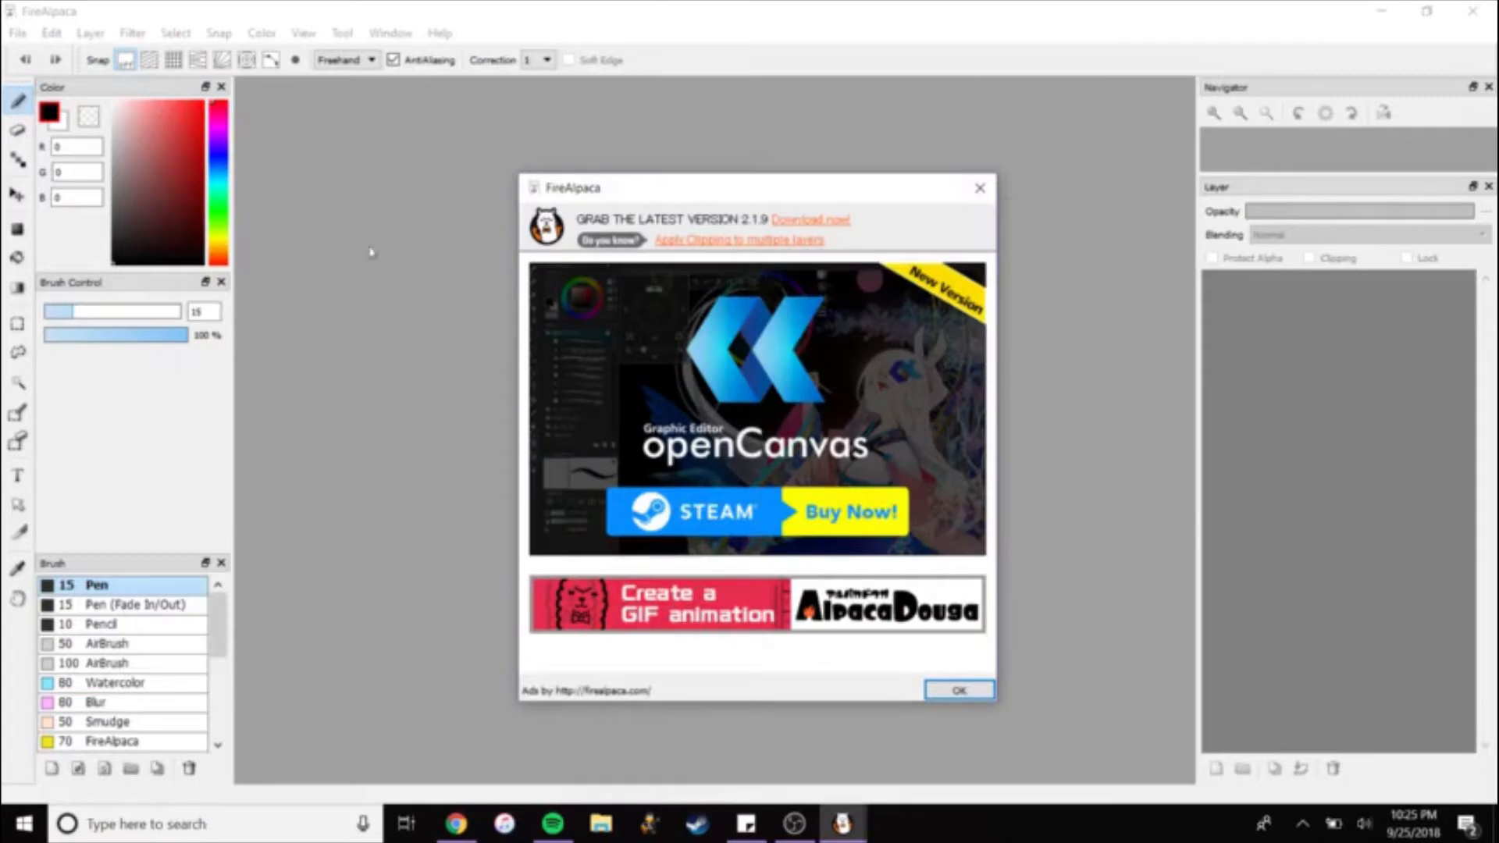
click(976, 189)
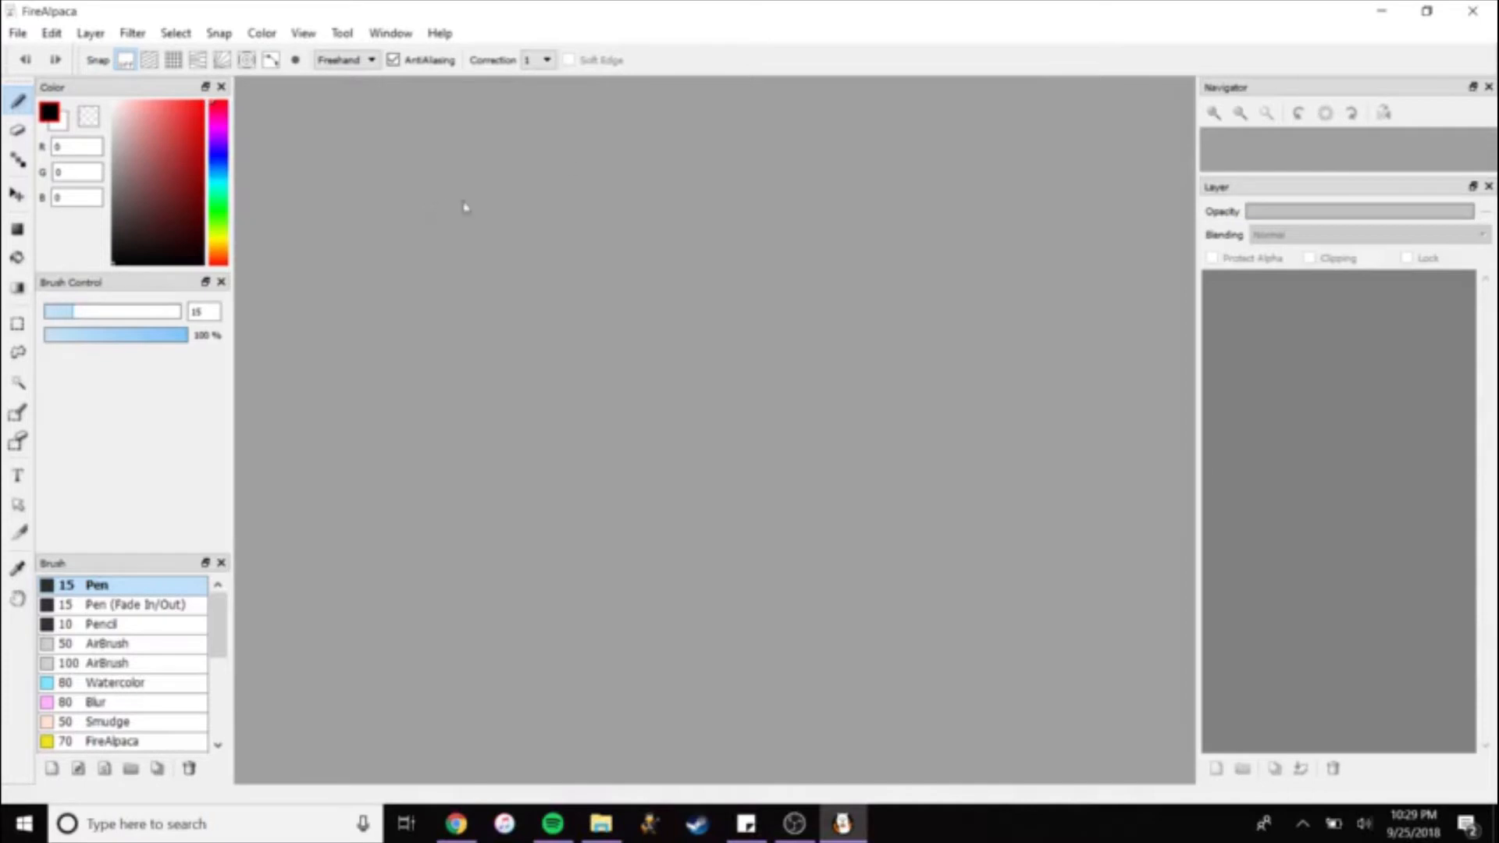
Create a new 1080 × 720 pixel image at 350 dpi with a transparent background.
click(15, 35)
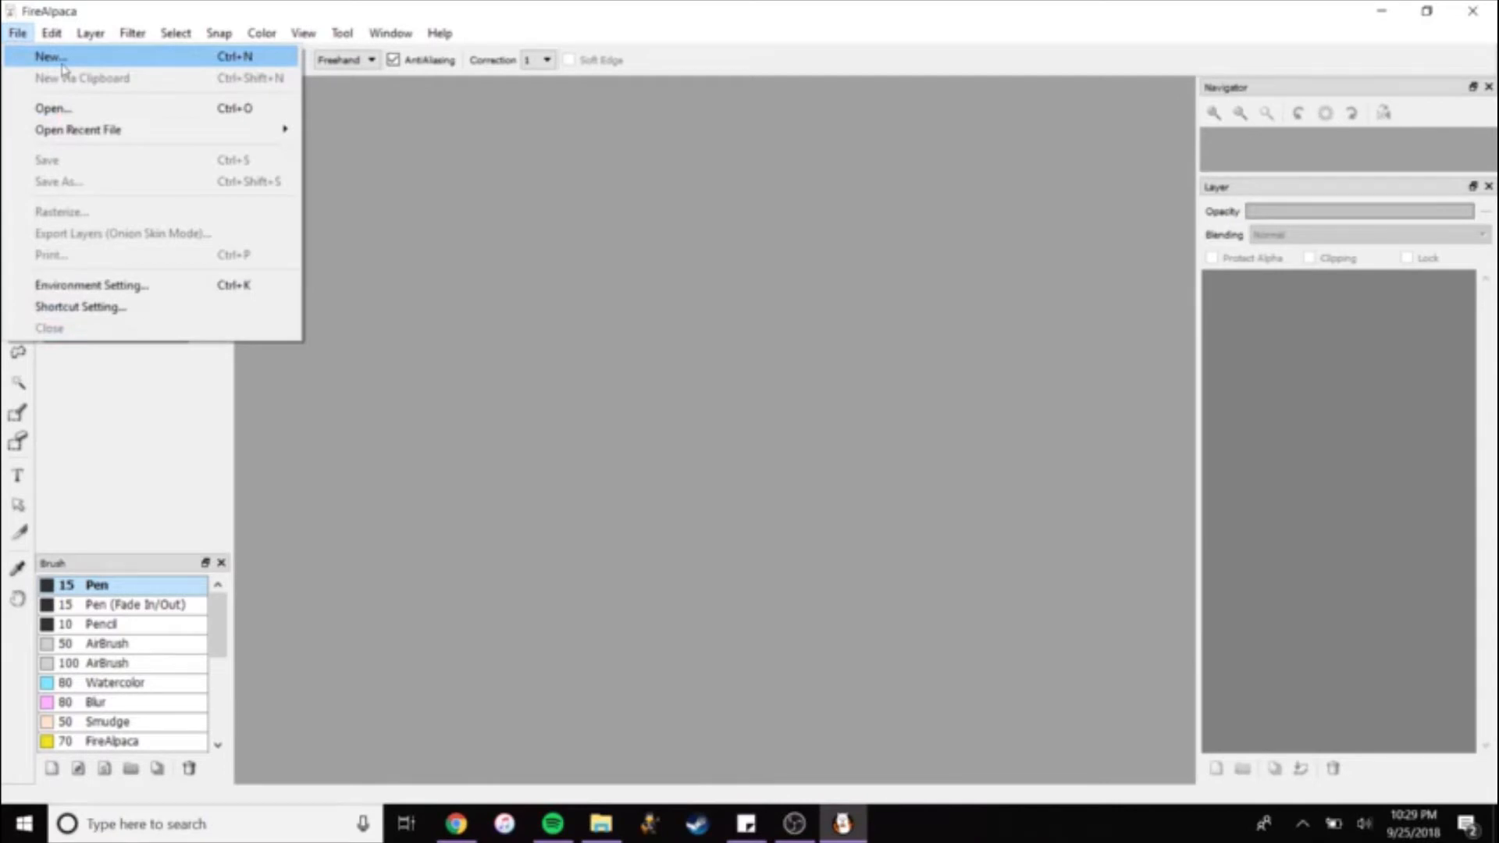
click(62, 66)
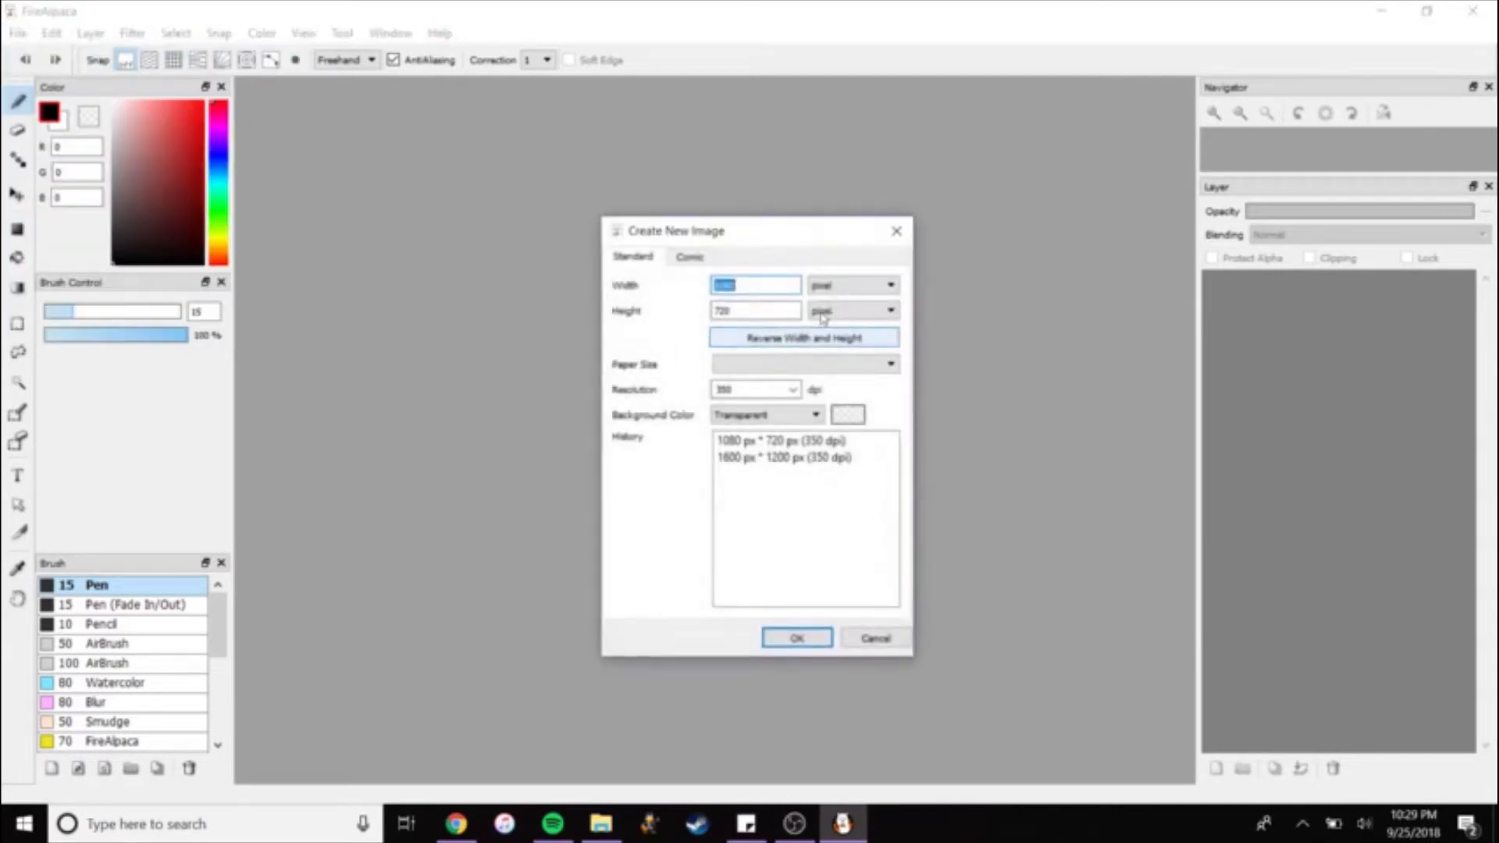
click(733, 311)
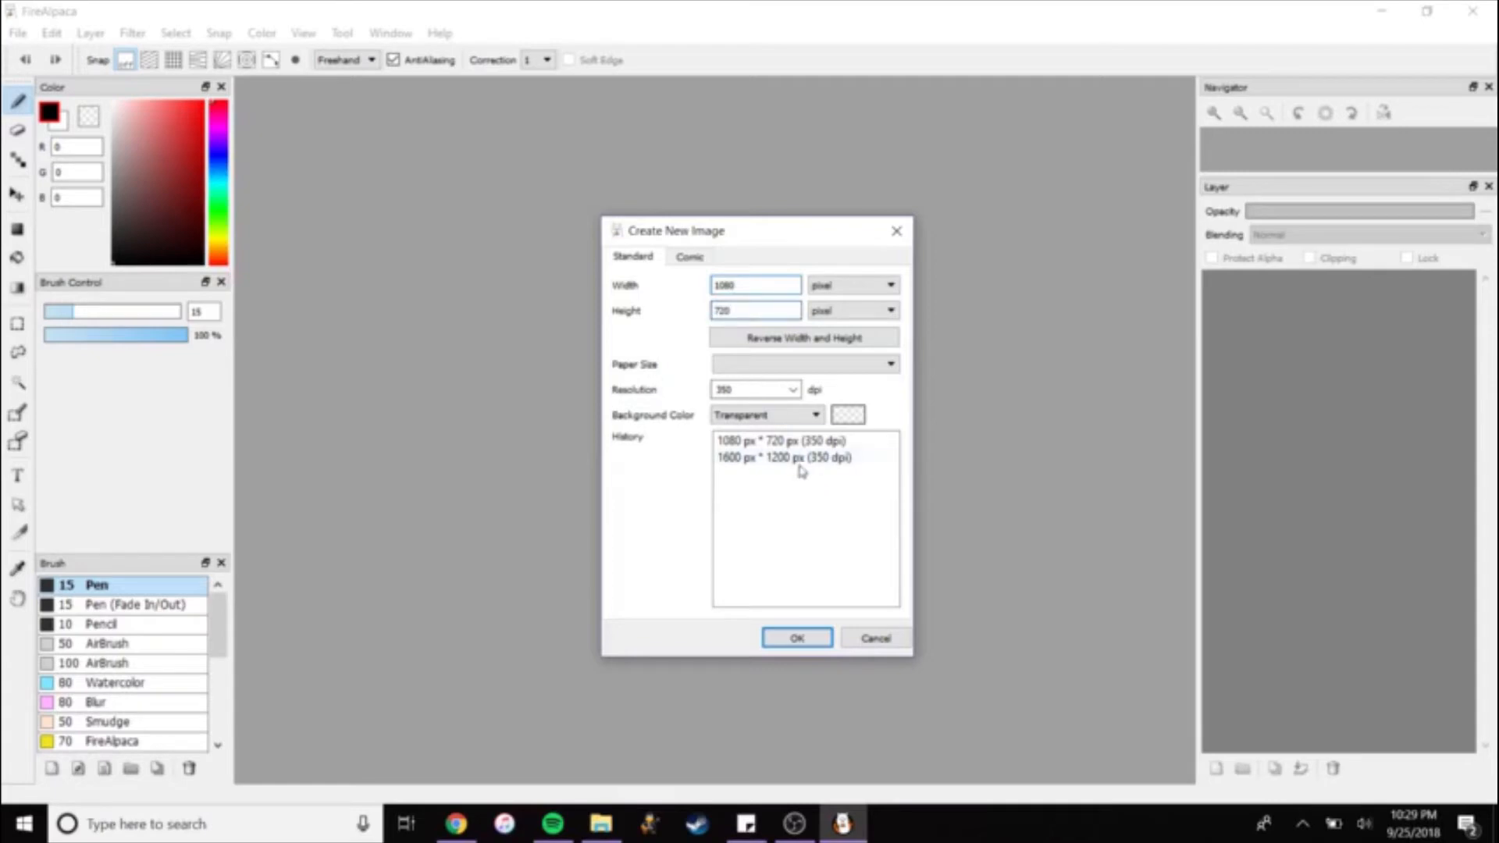
click(787, 640)
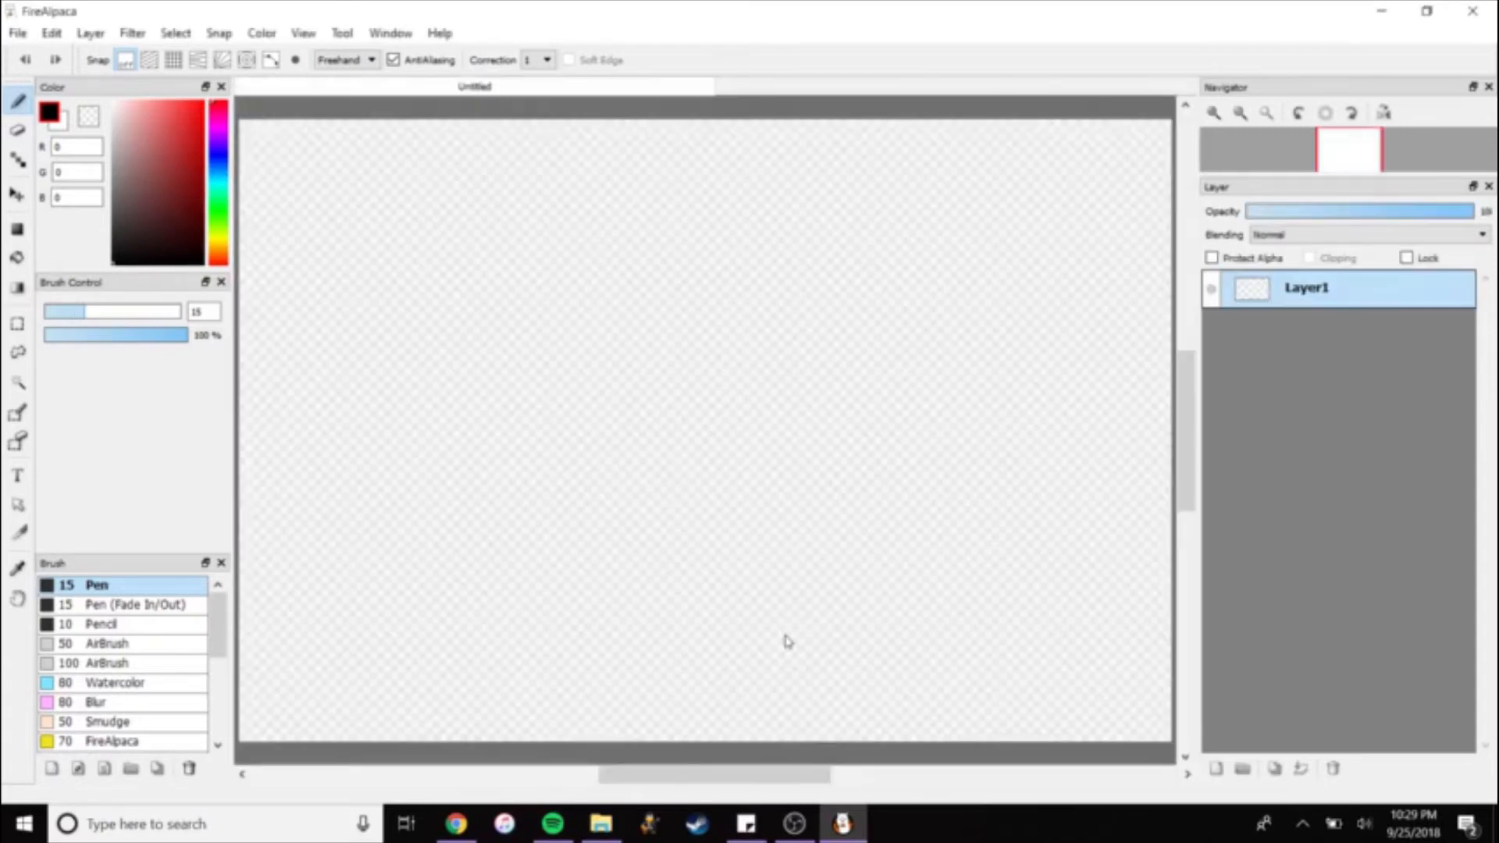
mouse_move(780, 293)
mouse_down()
mouse_move(699, 272)
mouse_move(753, 480)
mouse_move(764, 258)
mouse_move(839, 431)
mouse_move(861, 362)
mouse_move(1035, 386)
mouse_move(1038, 558)
mouse_move(1085, 546)
mouse_up()
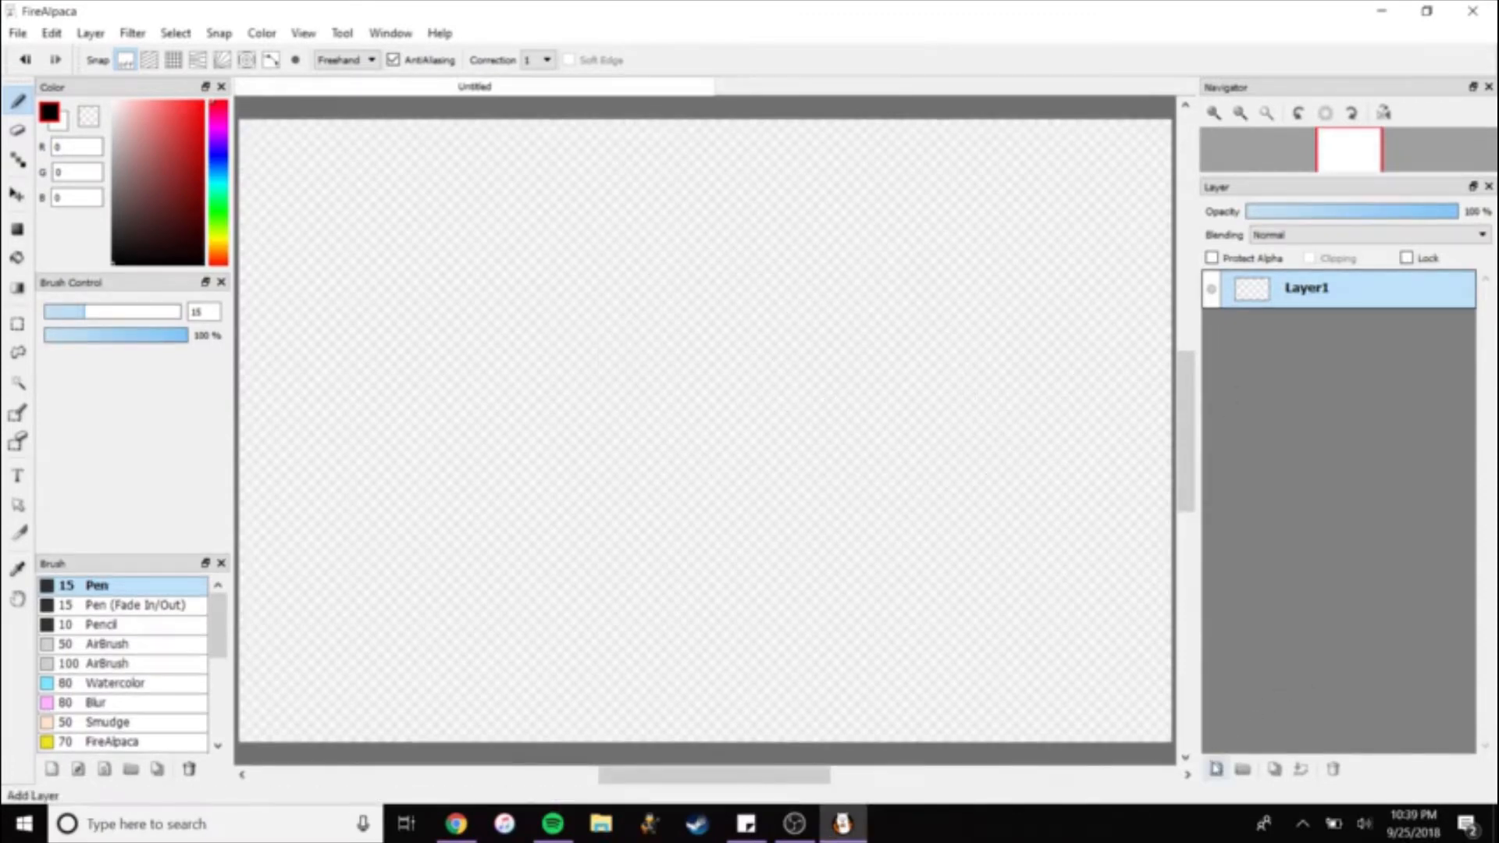
Add two new layers above Layer1 and delete both of them again.
click(1215, 769)
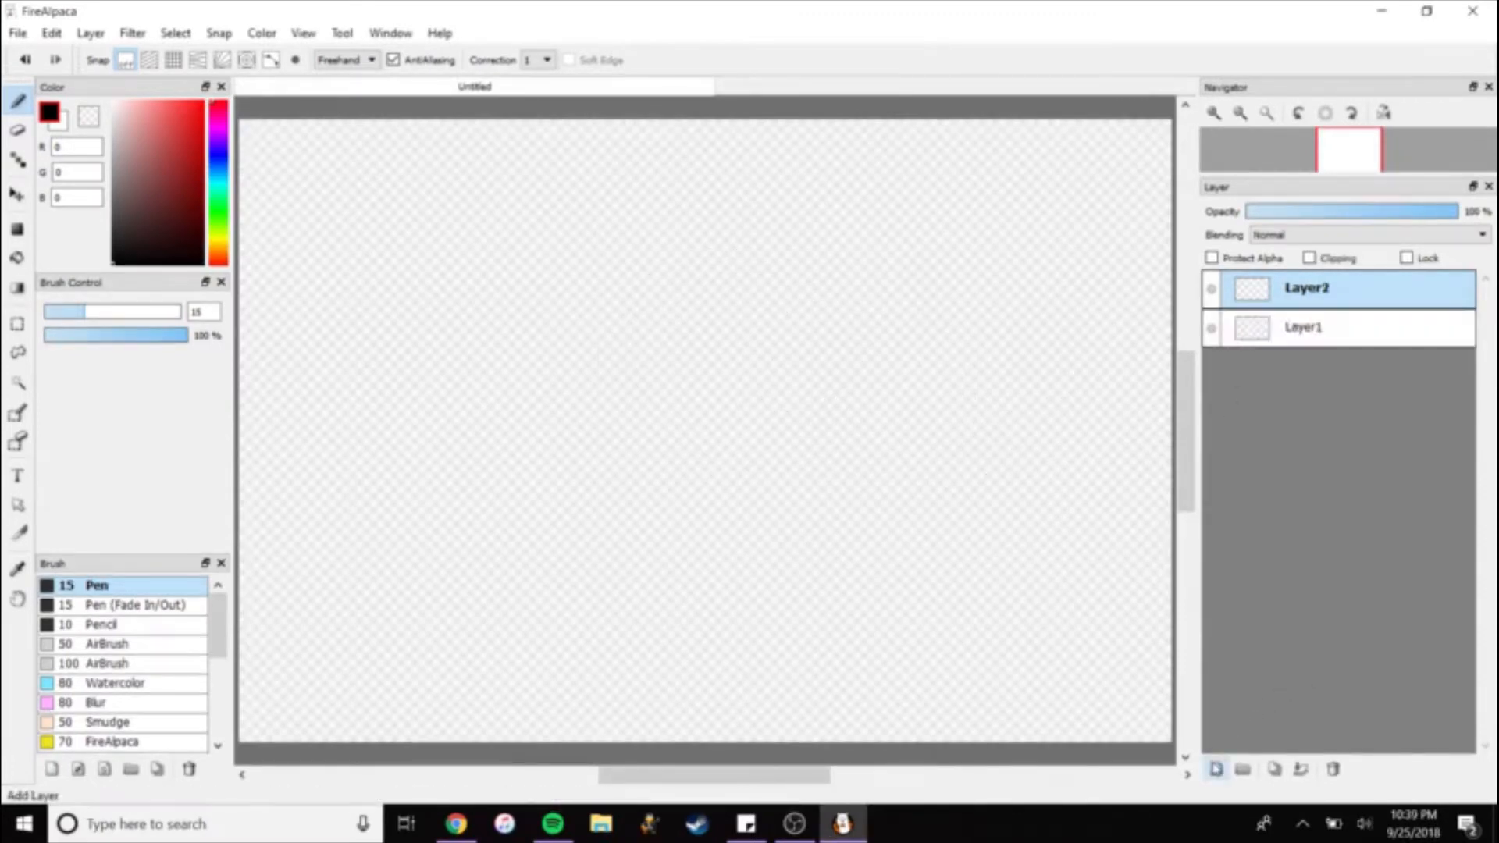
click(1216, 768)
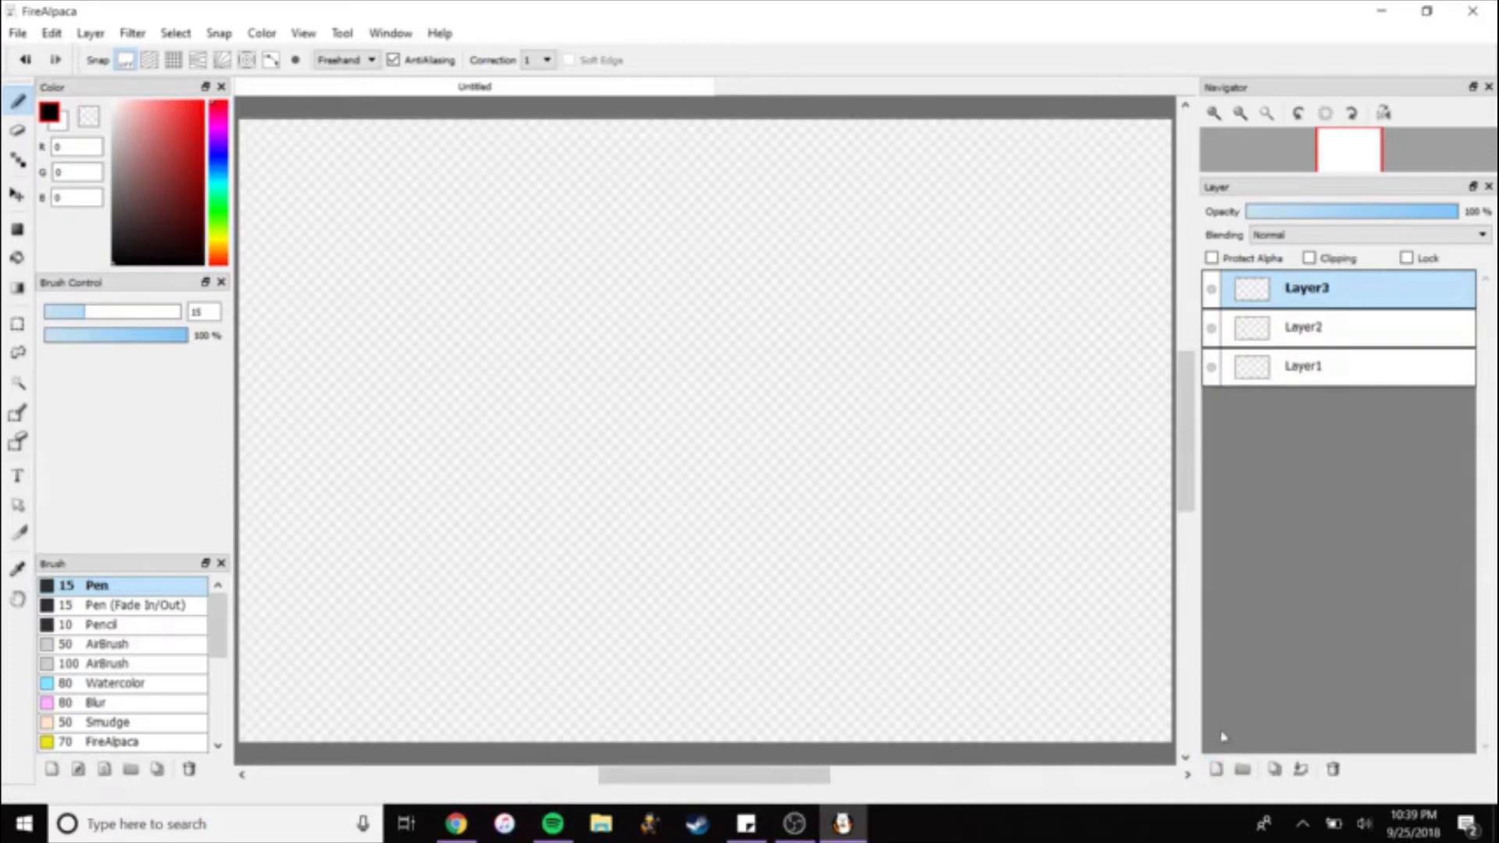
click(1332, 769)
click(1332, 769)
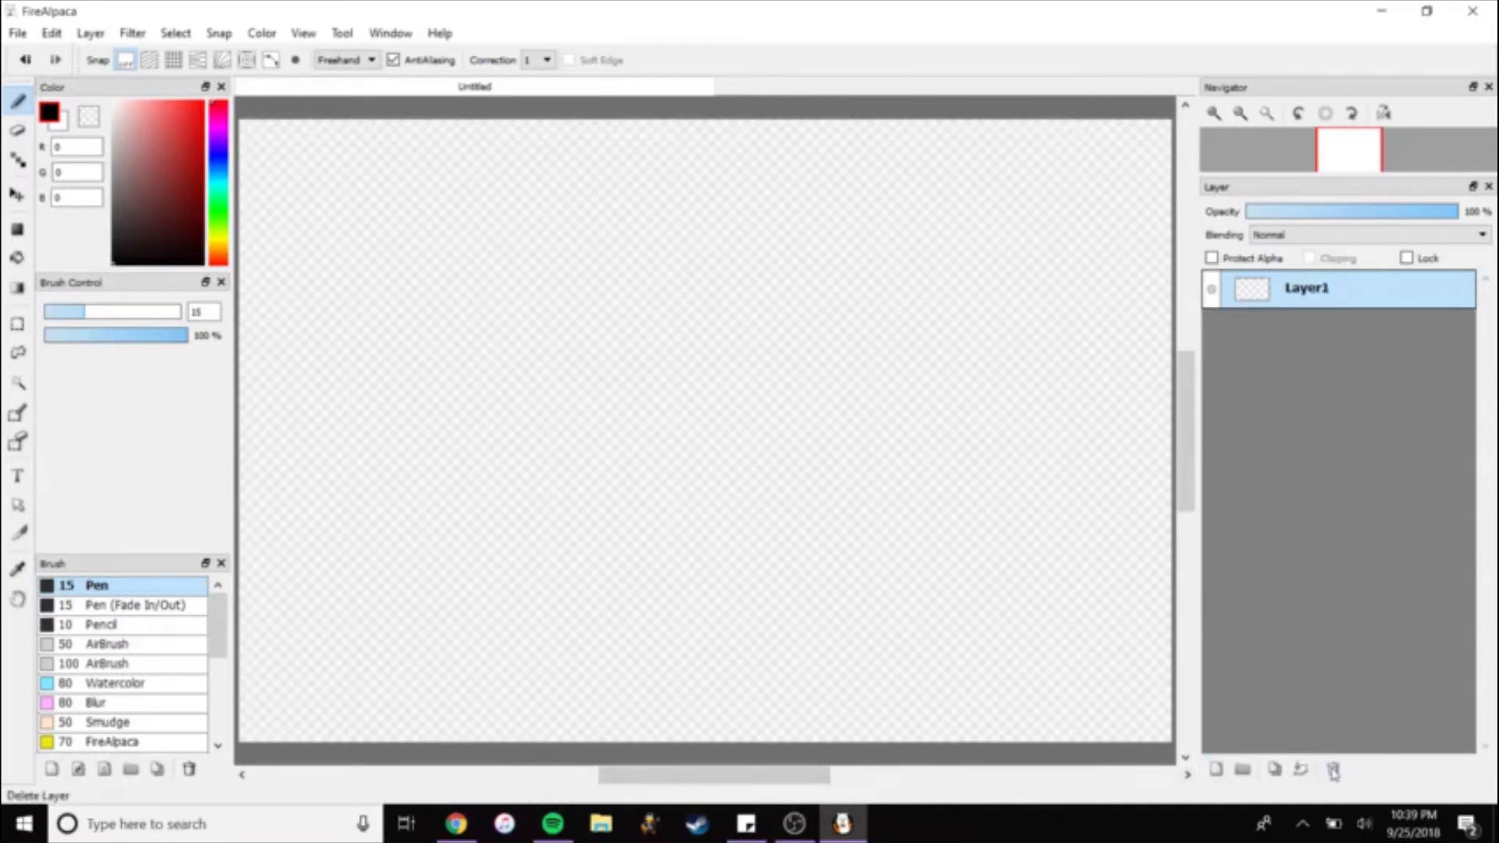
Add two layers above Layer1 and paint a wavy black line across the lower canvas on Layer1.
click(1217, 770)
click(1217, 771)
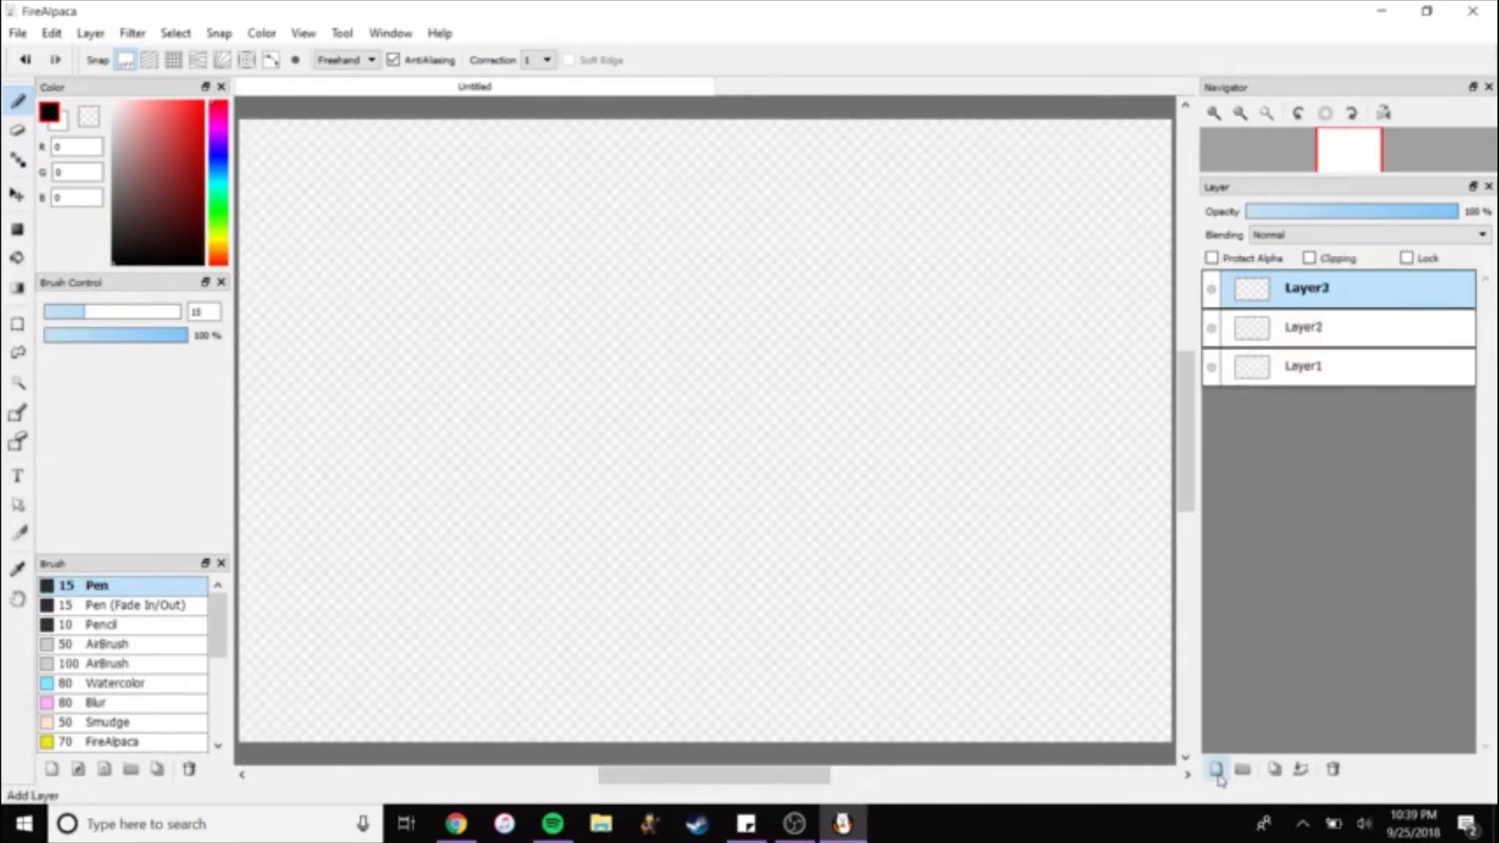
click(1266, 339)
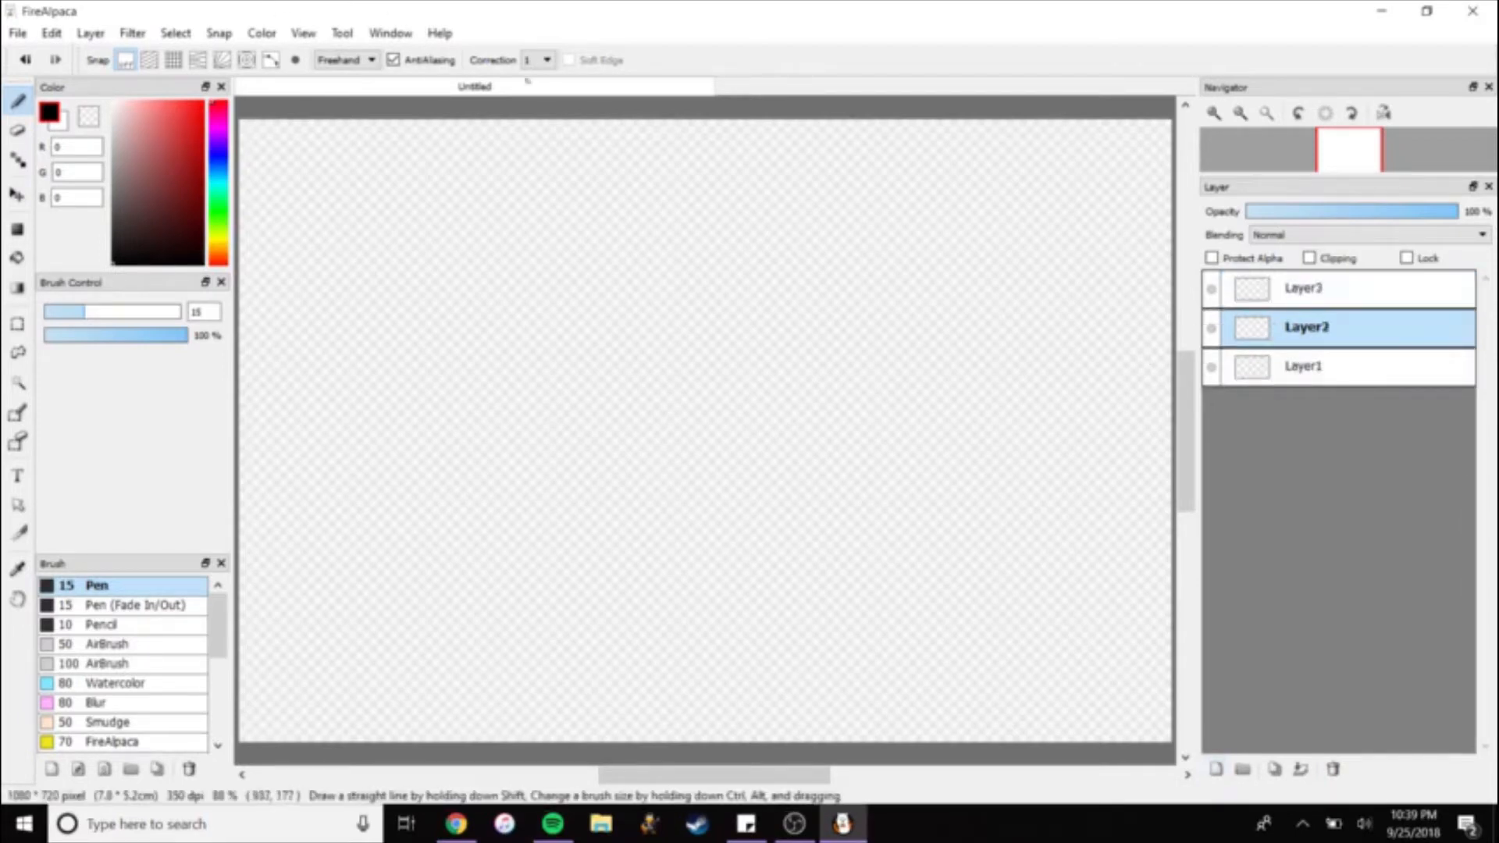
click(1268, 368)
click(212, 201)
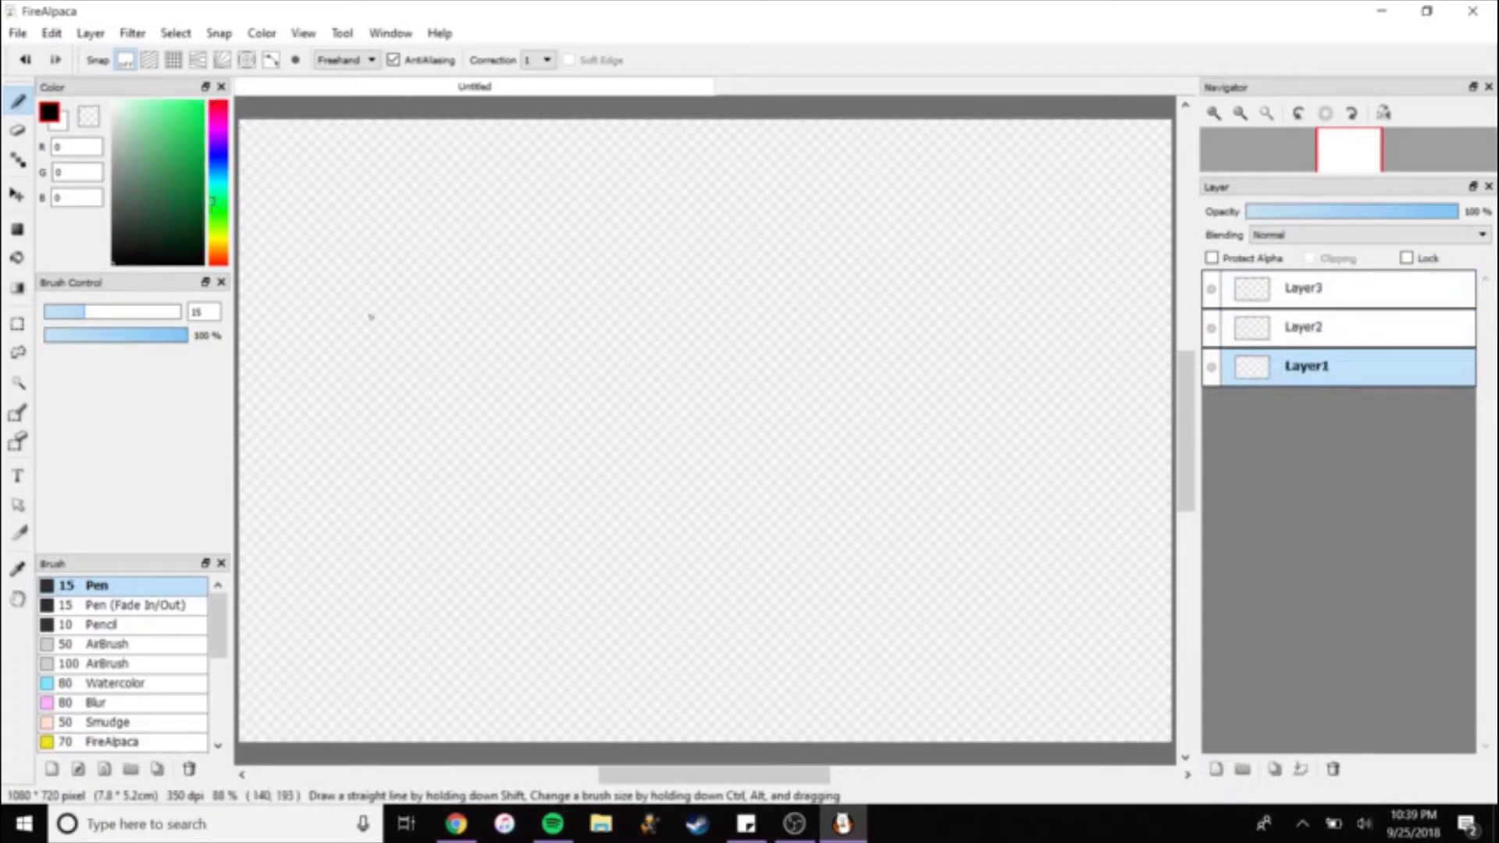
mouse_move(431, 568)
mouse_down()
mouse_move(778, 557)
mouse_move(1138, 603)
mouse_up()
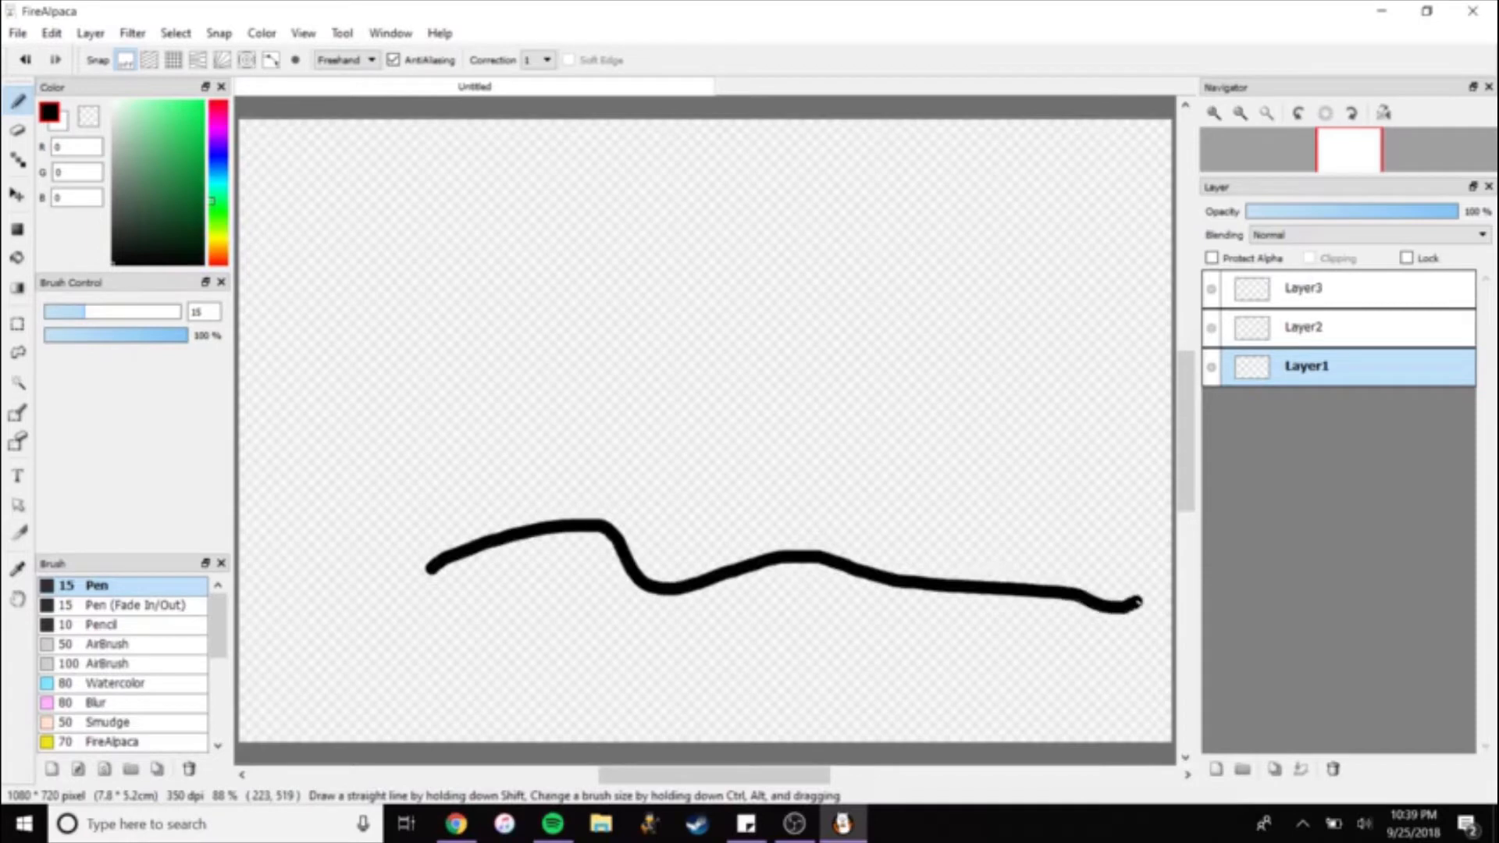
Paint a green (40, 183, 86) zigzag line over the black line on Layer2.
click(1297, 326)
click(184, 146)
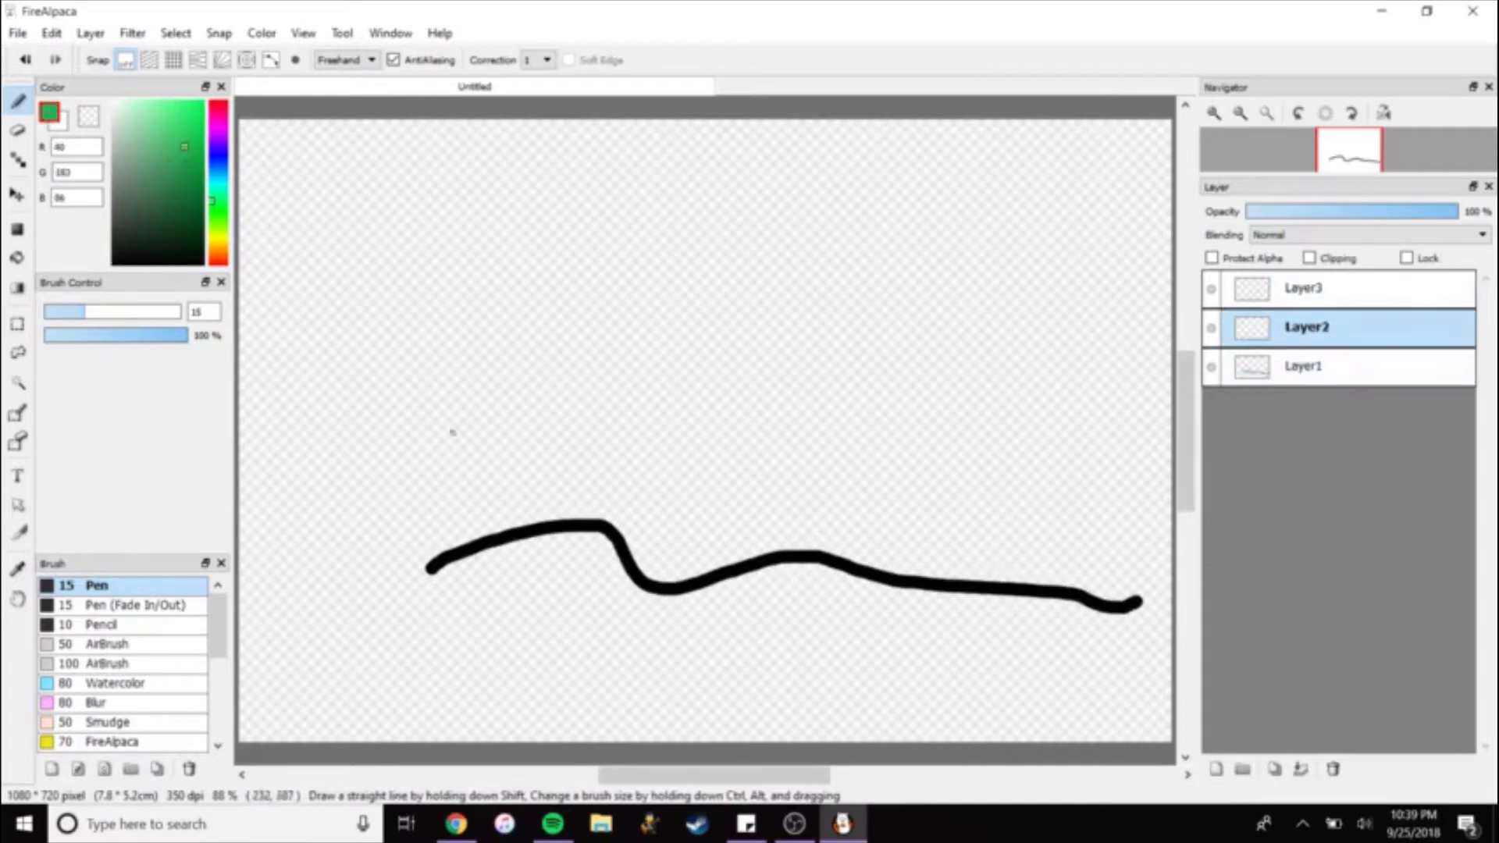
mouse_move(469, 412)
mouse_down()
mouse_move(467, 450)
mouse_move(549, 533)
mouse_move(1138, 591)
mouse_up()
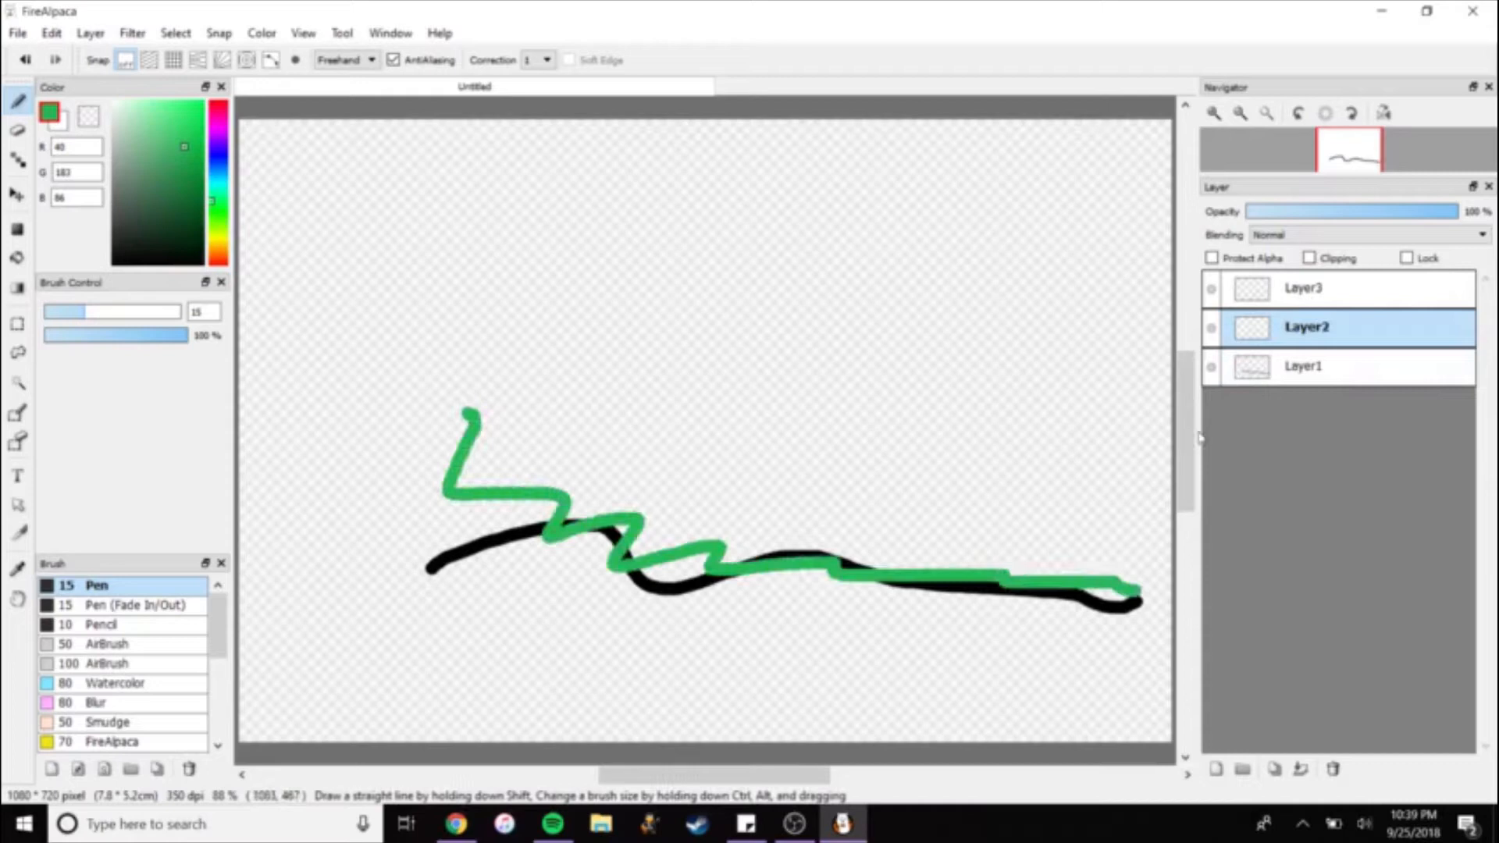
Paint a blue (65, 63, 177) zigzag with tall peaks across the other lines on Layer3.
click(1284, 299)
click(209, 154)
click(172, 150)
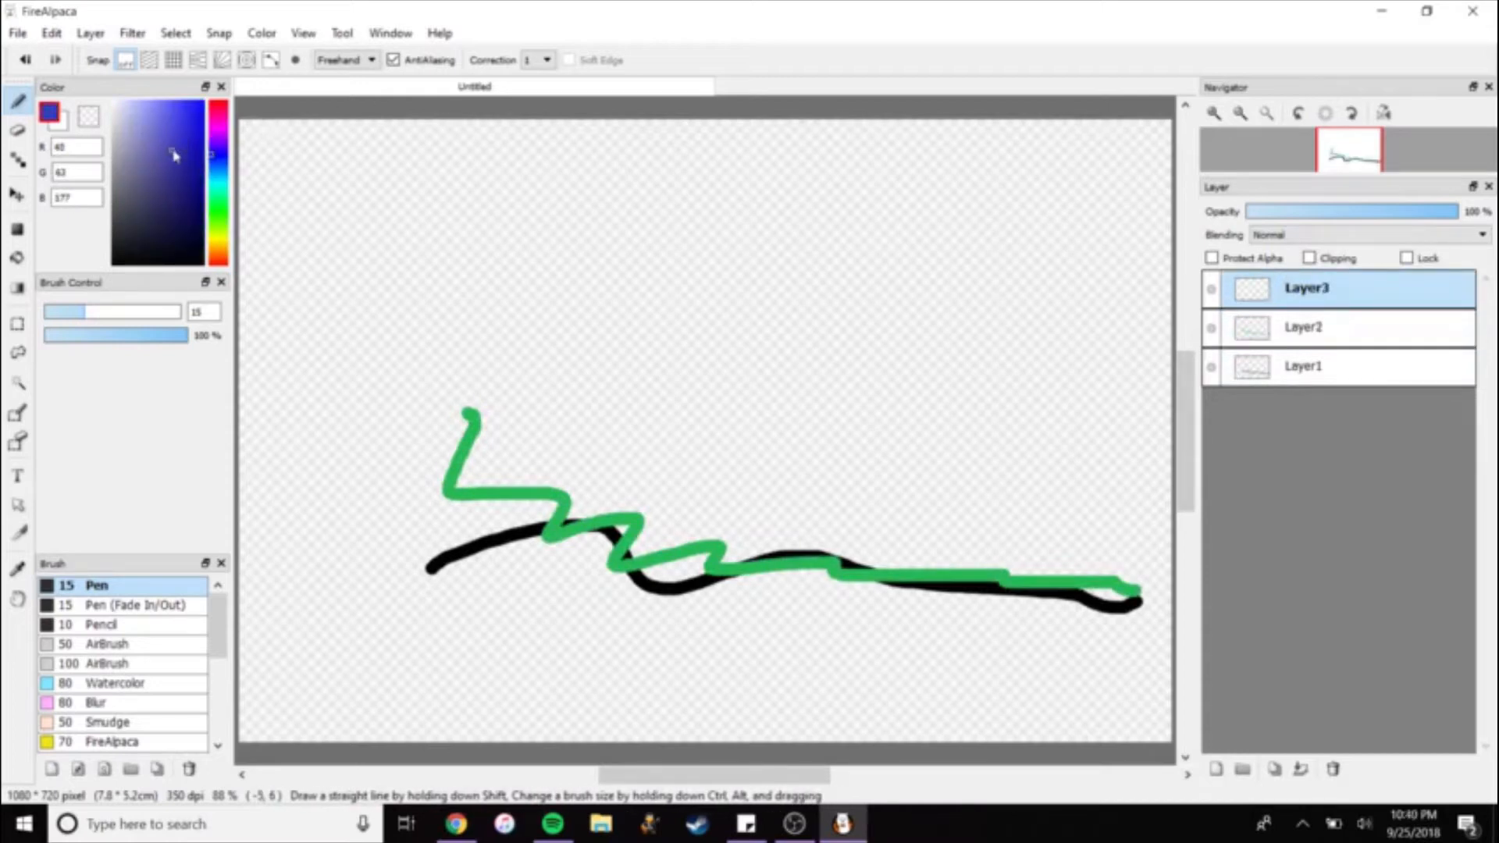
mouse_move(665, 475)
mouse_down()
mouse_move(757, 603)
mouse_move(999, 592)
mouse_up()
drag(1007, 519, 1124, 617)
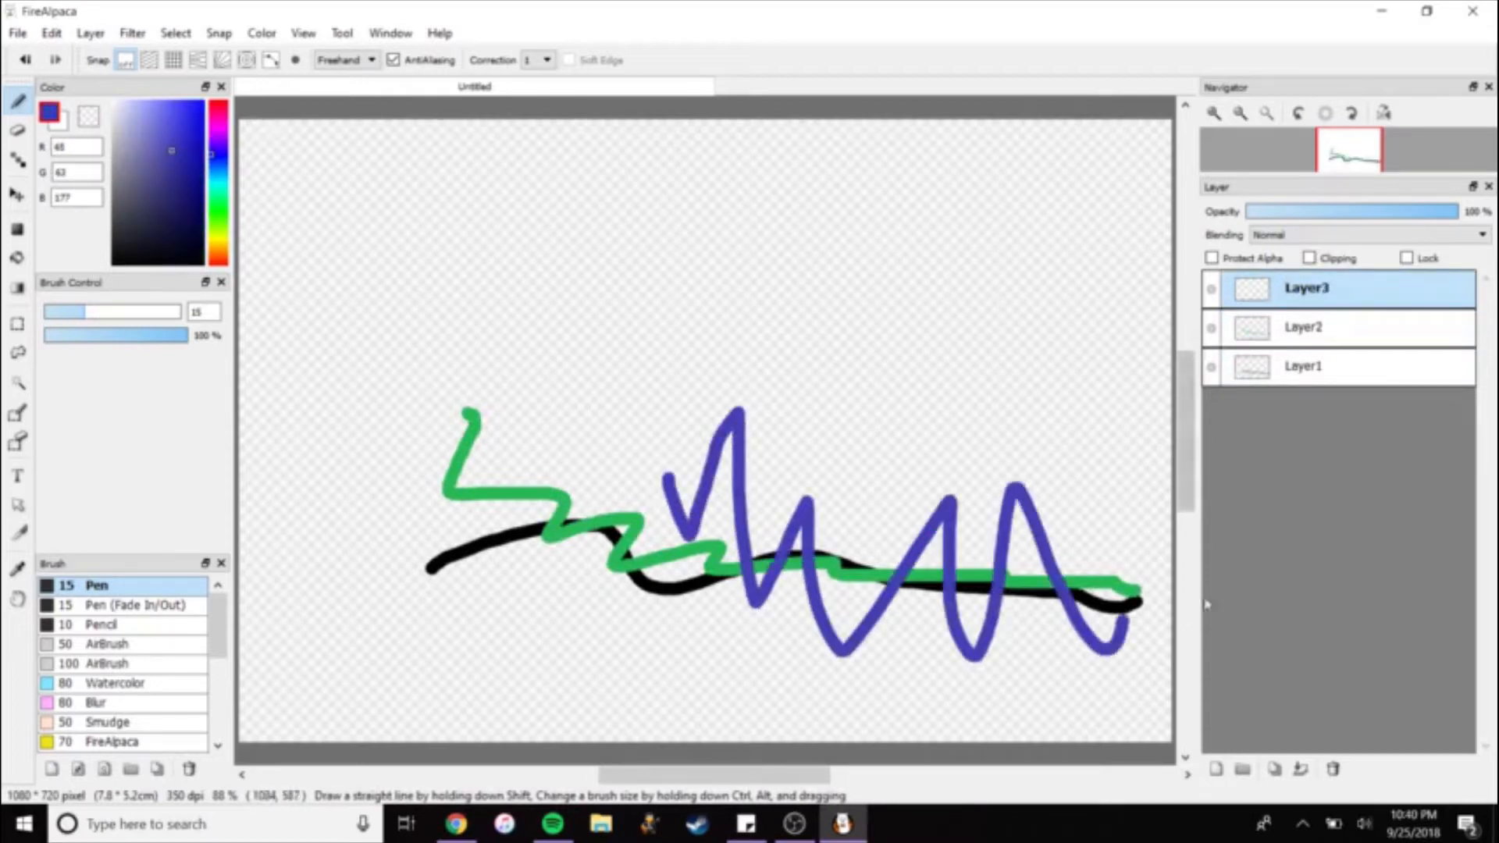
Hide and show Layer1, Layer2 and Layer3 in turn to check which stroke each layer holds.
click(1211, 328)
click(1210, 327)
click(1210, 290)
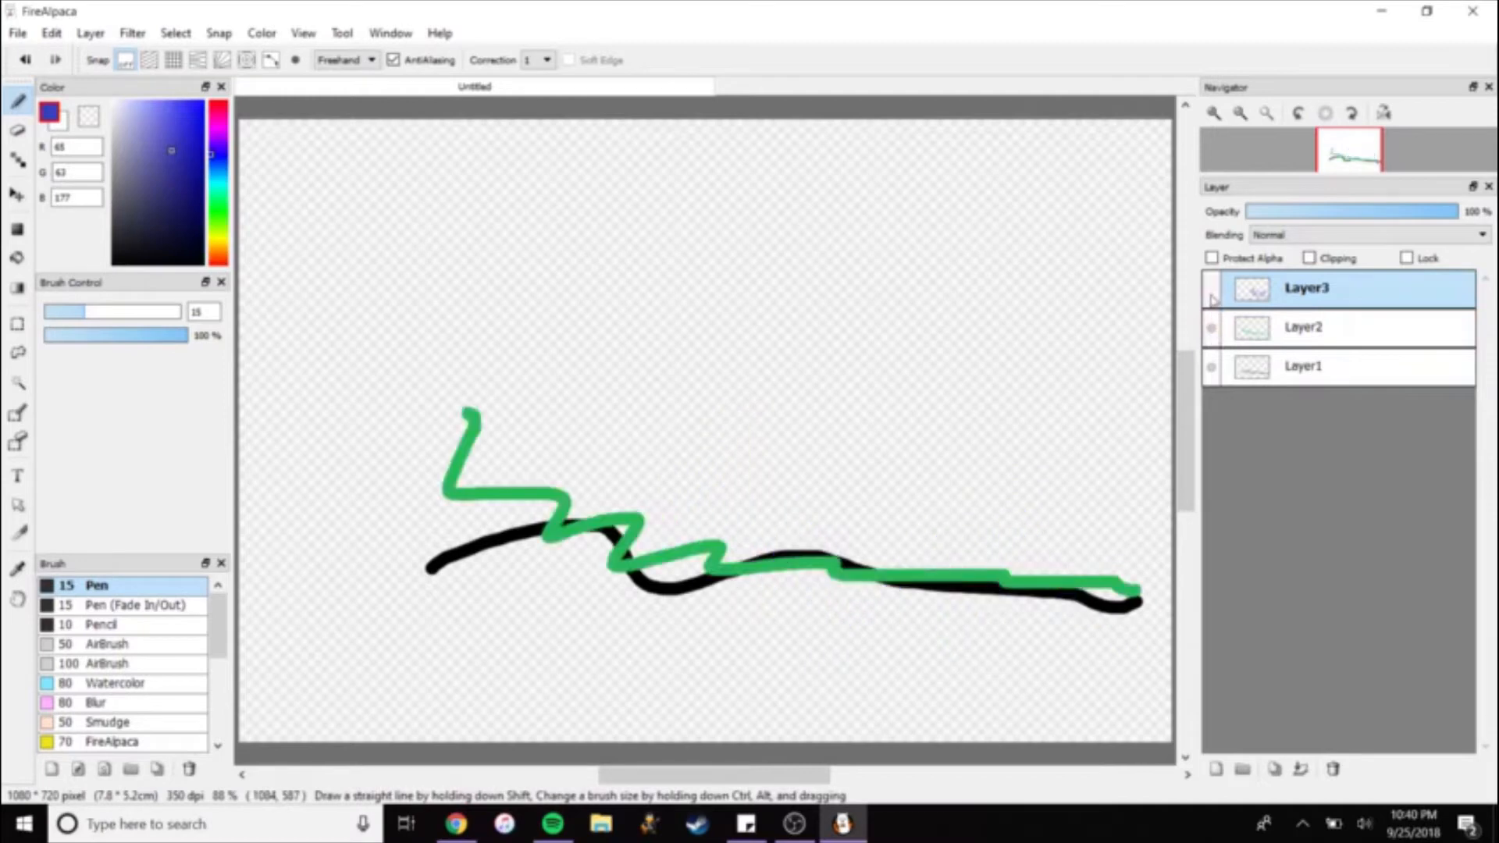
click(1211, 291)
click(1211, 367)
click(1211, 367)
click(1211, 291)
click(1210, 328)
click(1211, 367)
click(1211, 367)
click(1210, 328)
click(1210, 290)
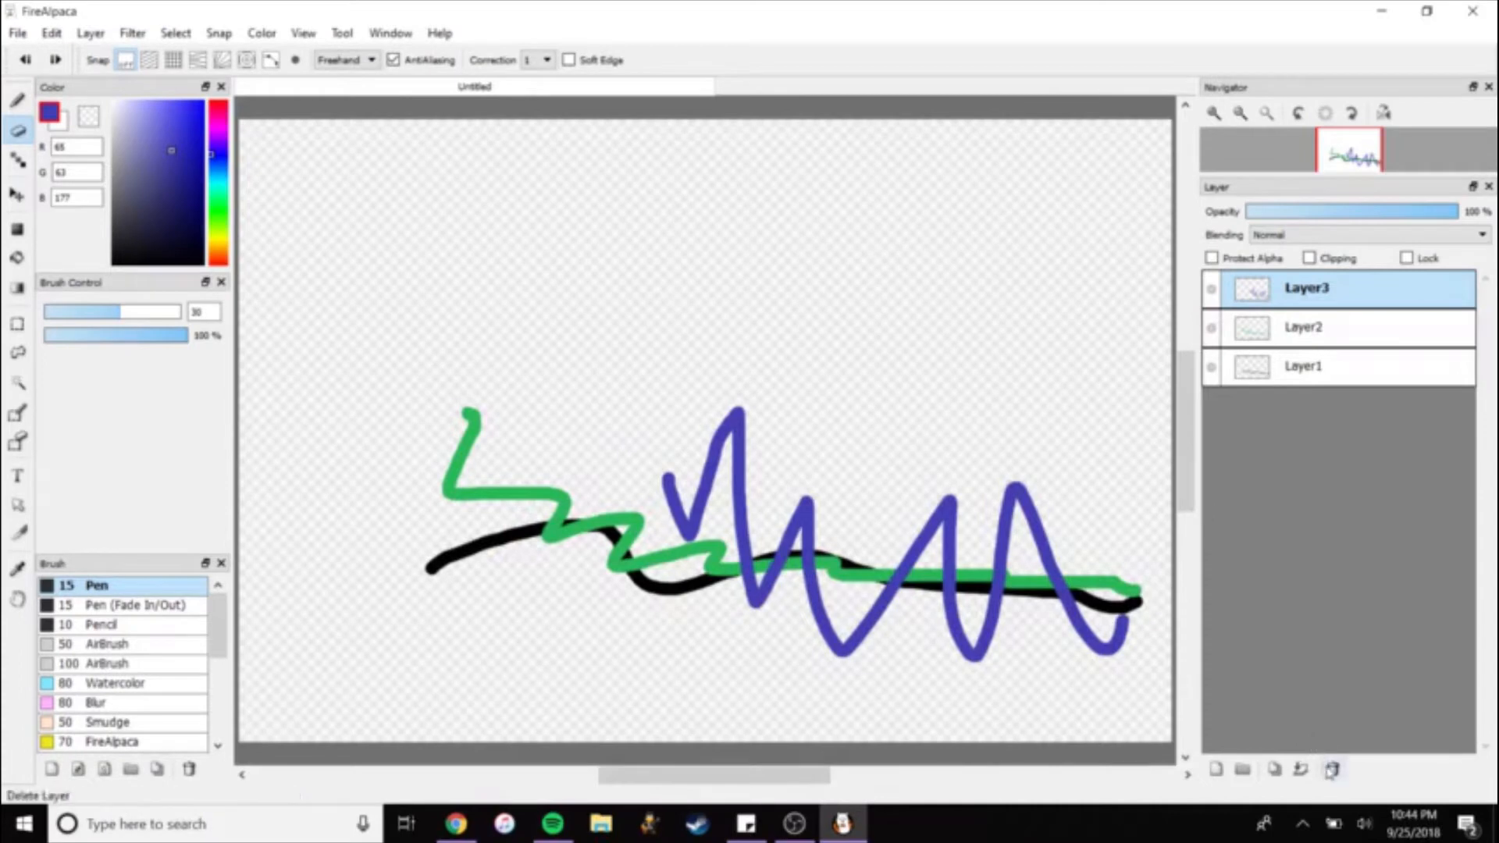
Delete Layer3 and Layer2, and erase the black line on Layer1.
click(1332, 768)
click(1332, 769)
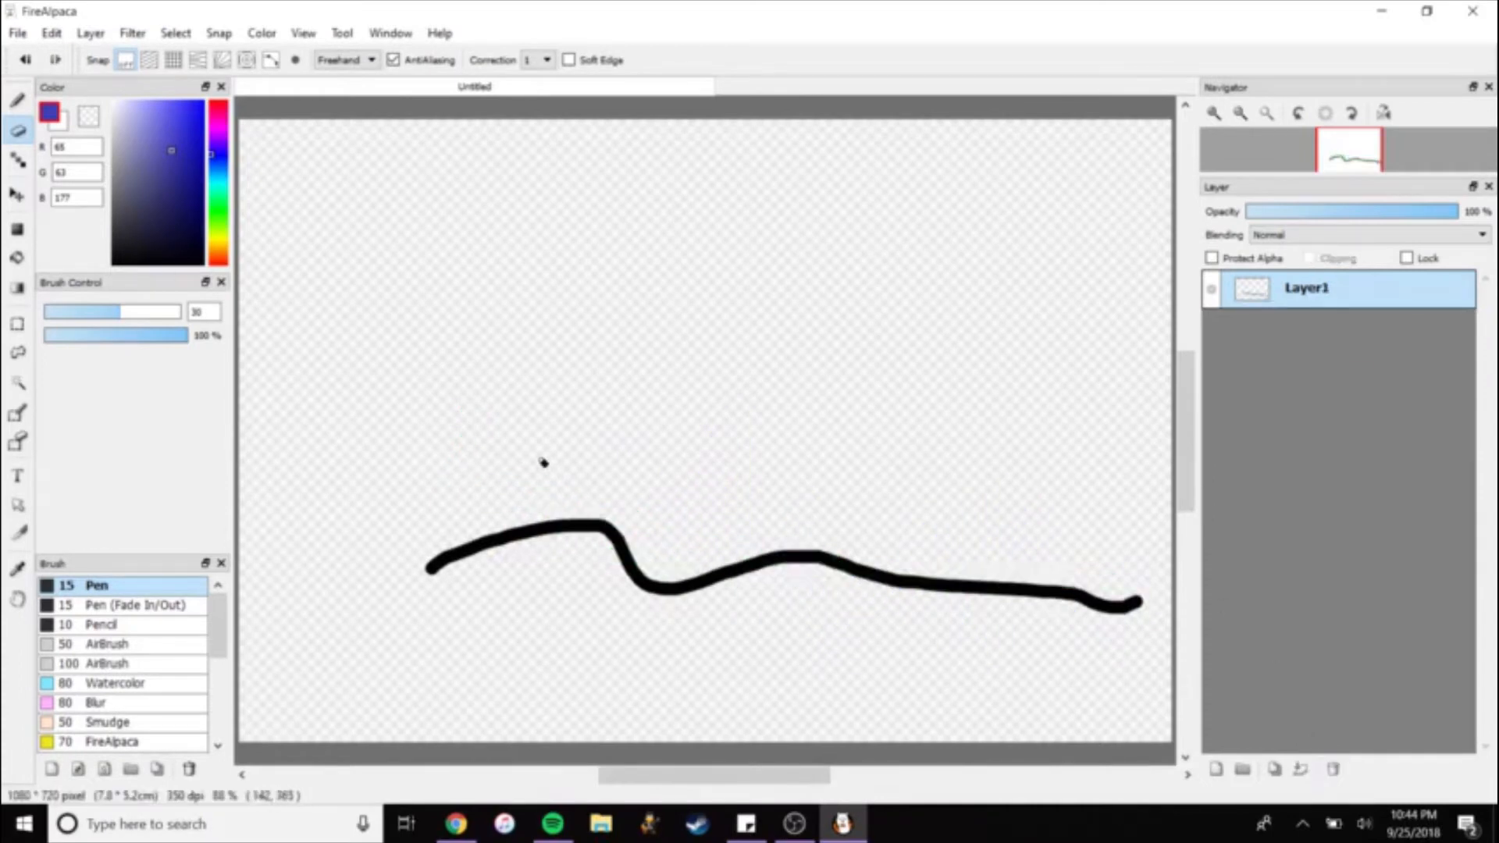
mouse_move(1136, 601)
mouse_down()
mouse_move(767, 561)
mouse_move(700, 580)
mouse_move(624, 567)
mouse_move(601, 535)
mouse_move(495, 543)
mouse_move(439, 571)
mouse_move(466, 539)
mouse_move(593, 549)
mouse_move(615, 520)
mouse_move(641, 537)
mouse_move(639, 579)
mouse_move(697, 592)
mouse_move(639, 592)
mouse_up()
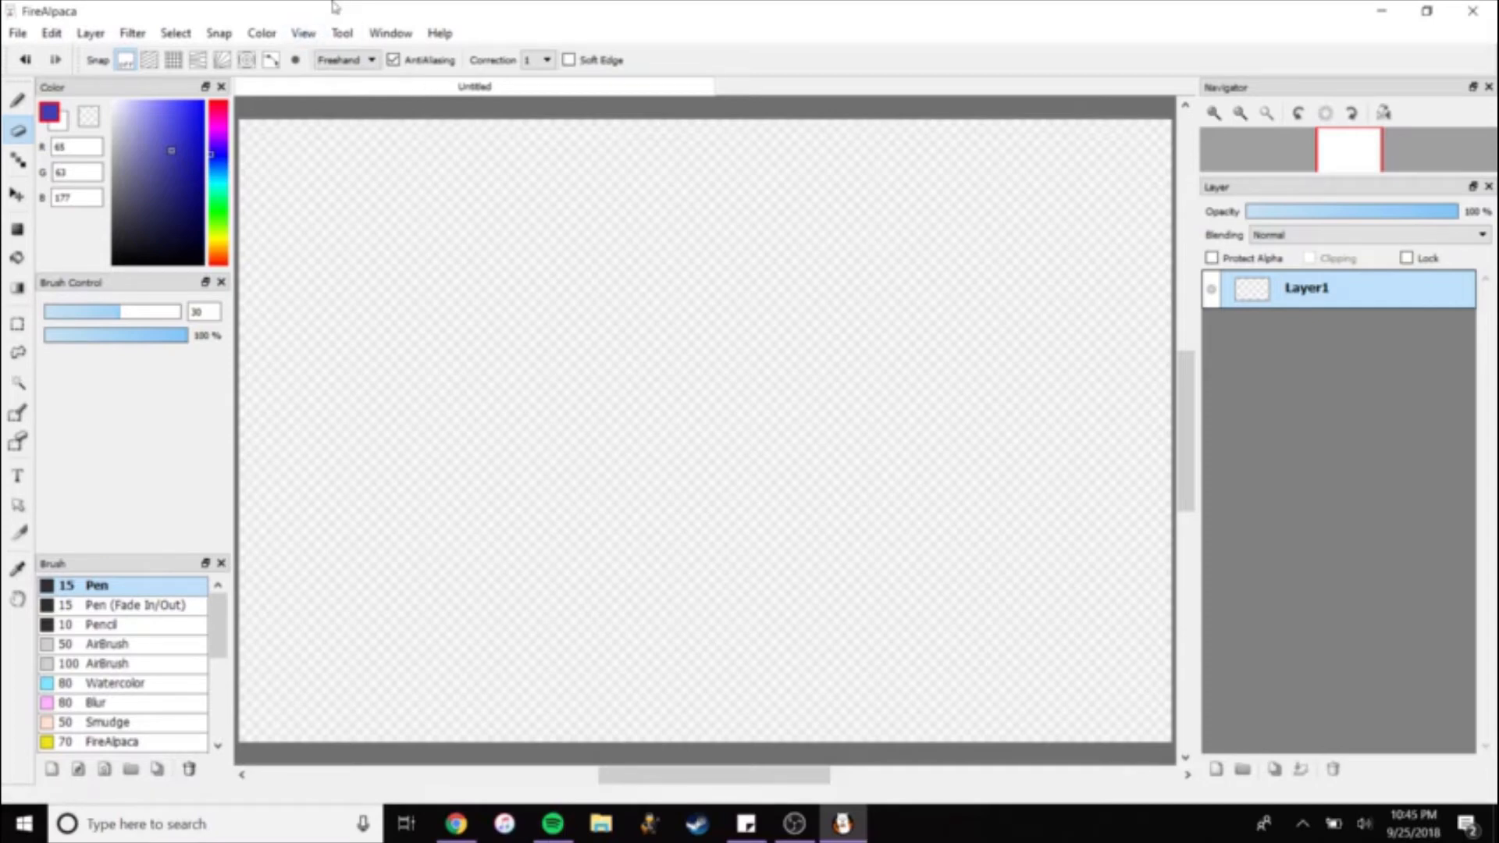
Turn on Onion Skin Mode and, with the Brush tool active, add two new layers above Layer1.
click(305, 35)
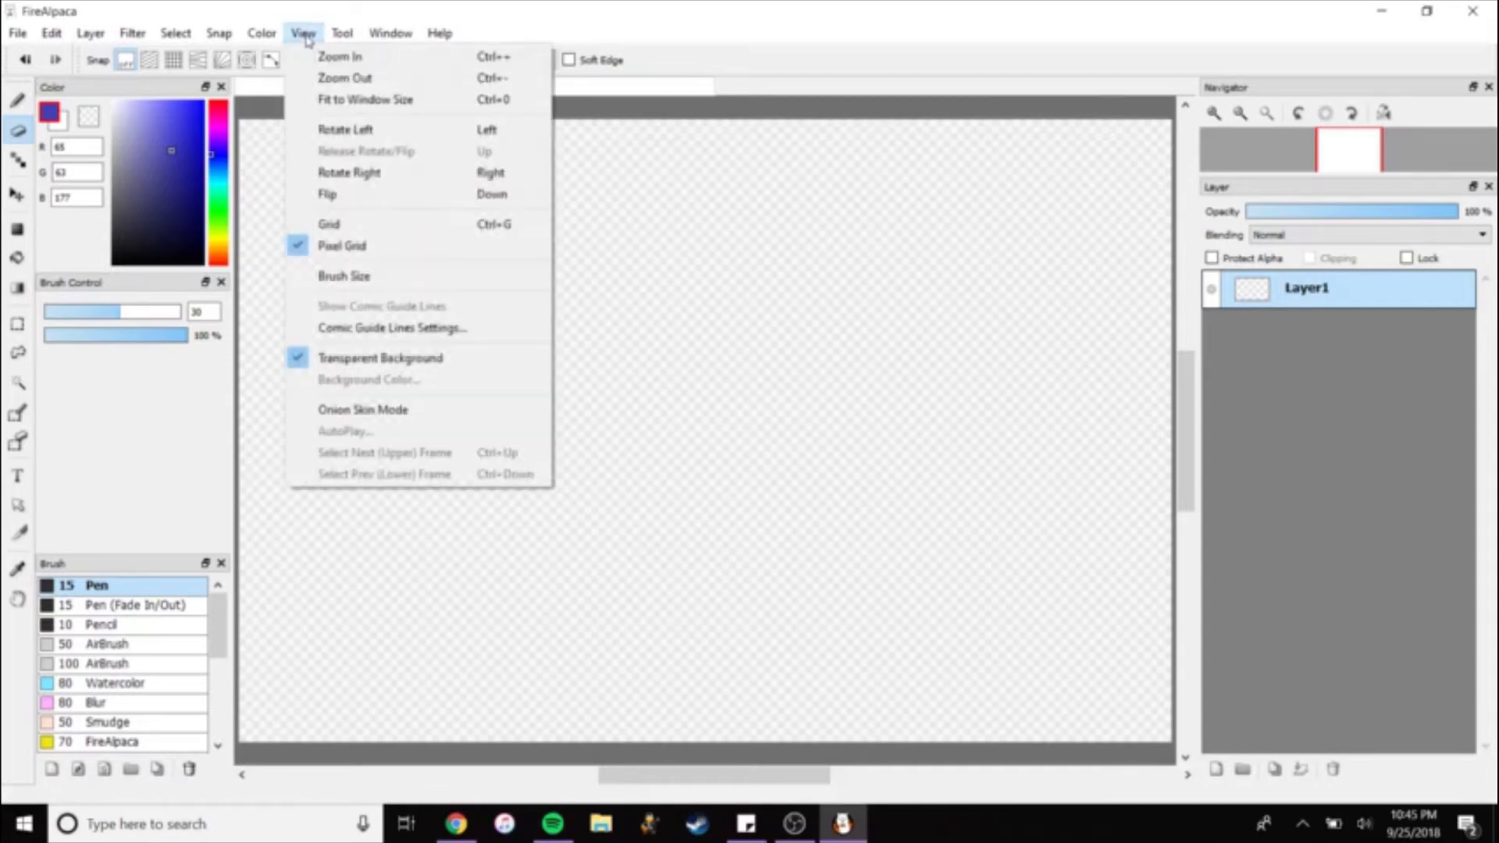
click(375, 408)
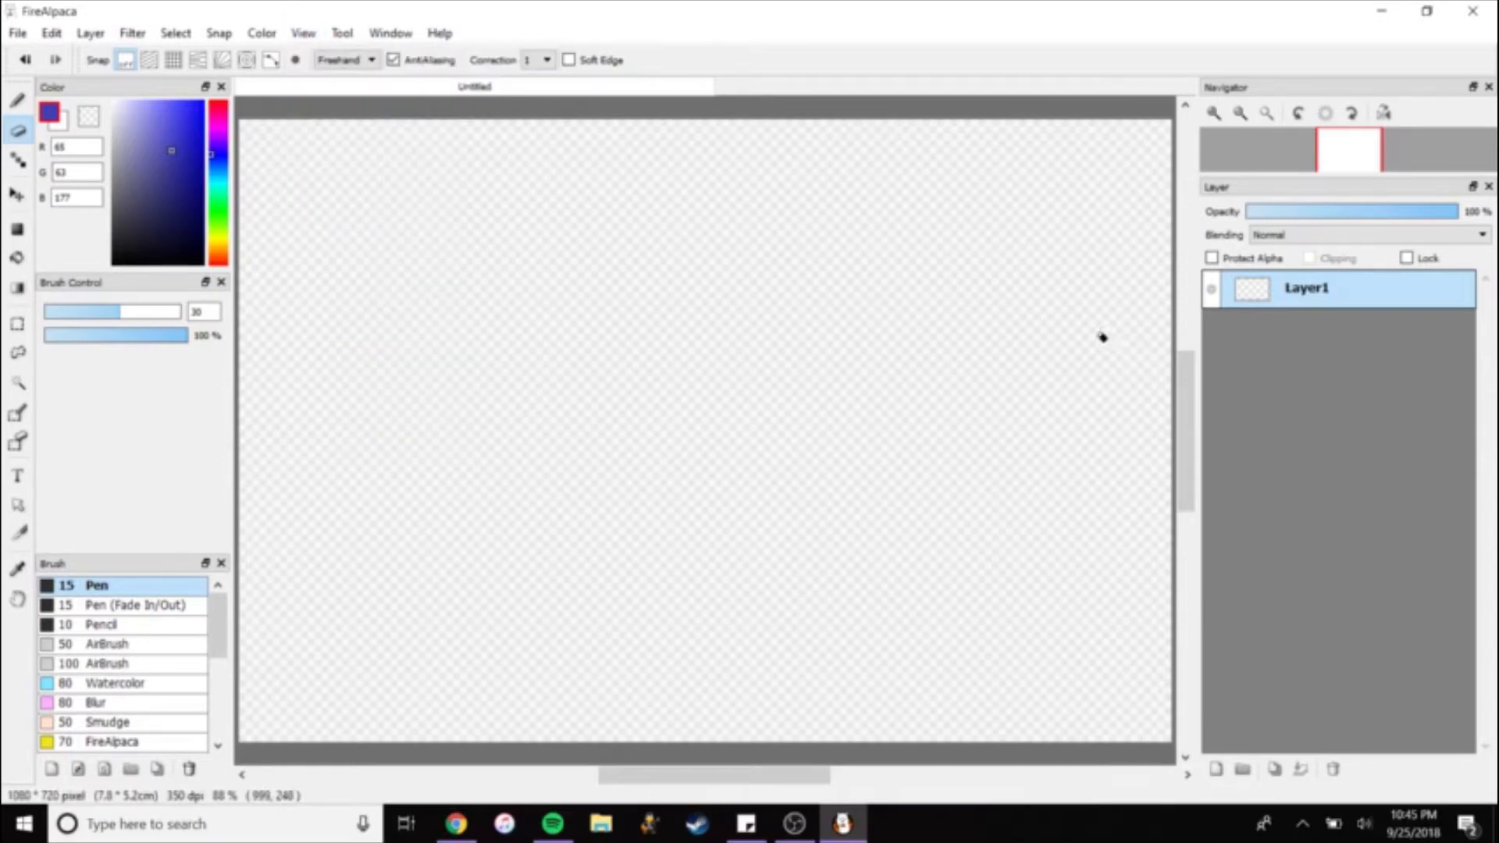
key(b)
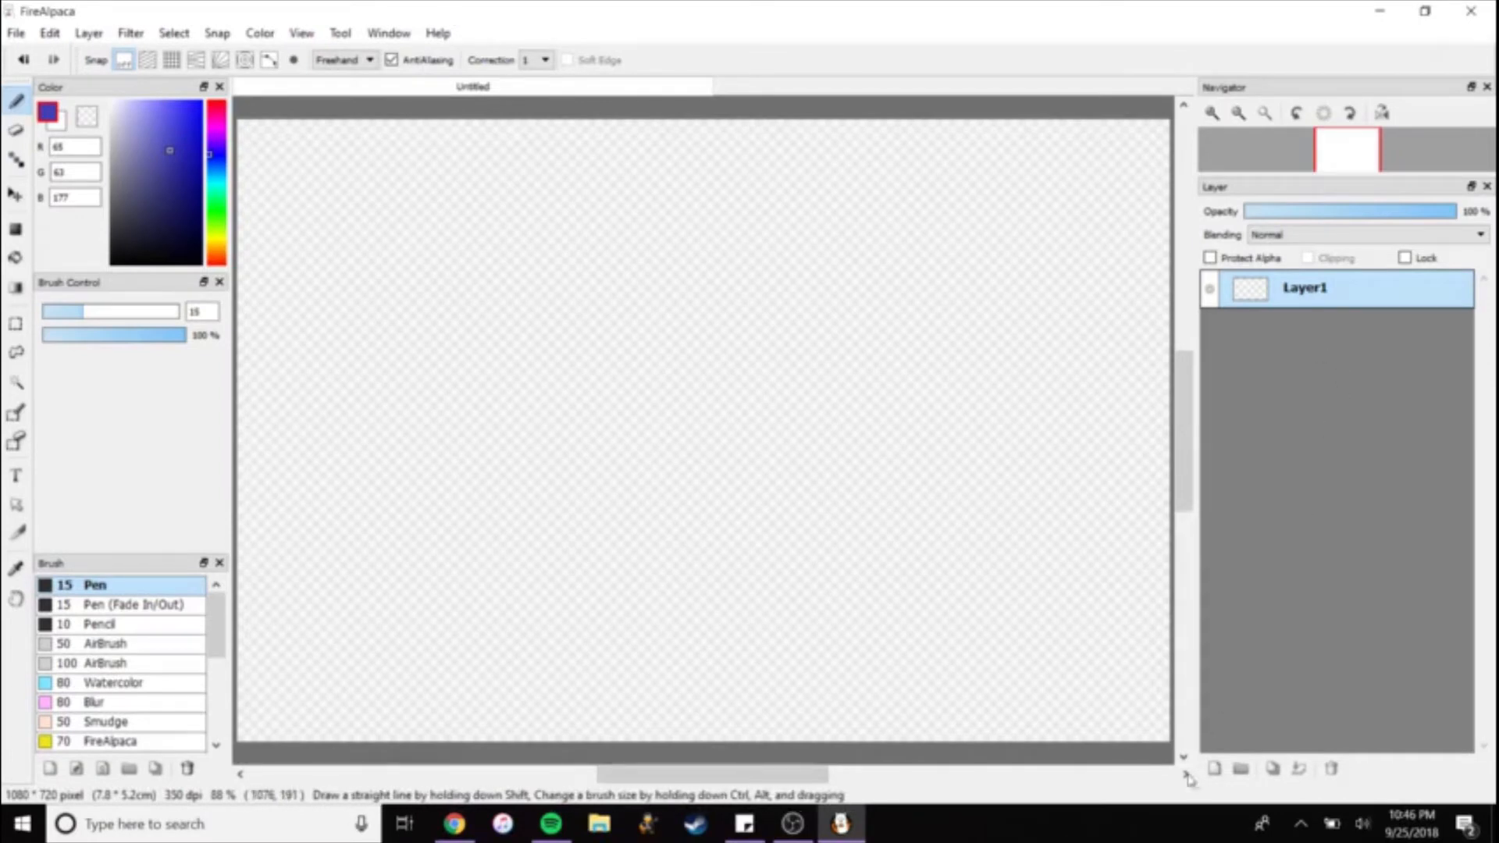
click(1214, 769)
click(1215, 769)
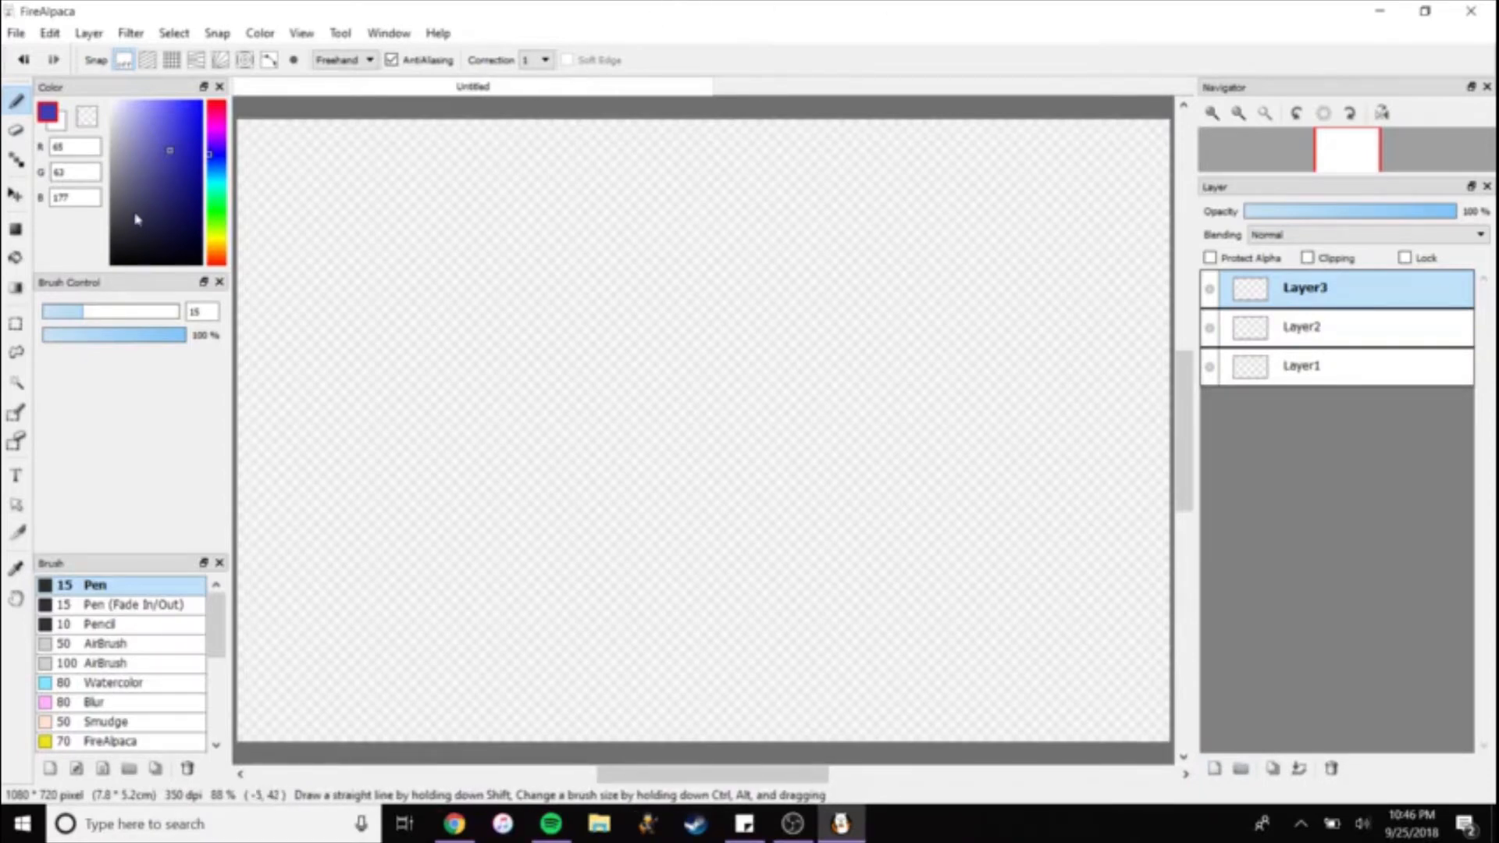
Draw a smiling round head on a long curved neck in black with the 15 px Pen on Layer3.
drag(138, 221, 111, 264)
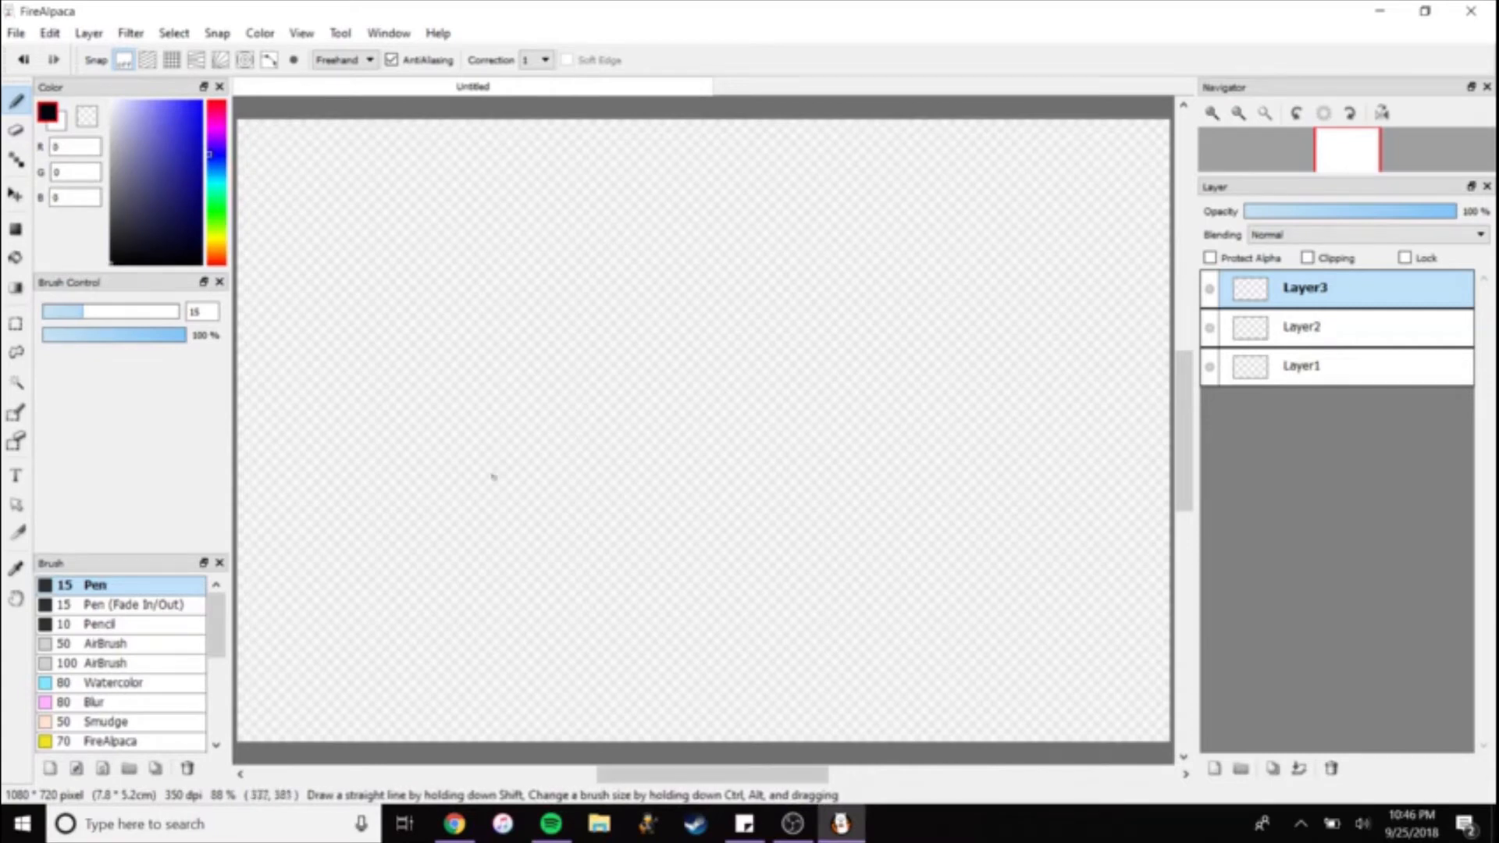
mouse_move(469, 406)
mouse_down()
mouse_move(409, 394)
mouse_move(380, 483)
mouse_move(486, 502)
mouse_move(514, 416)
mouse_move(453, 479)
mouse_move(602, 552)
mouse_move(643, 652)
mouse_move(647, 743)
mouse_up()
click(411, 484)
click(428, 425)
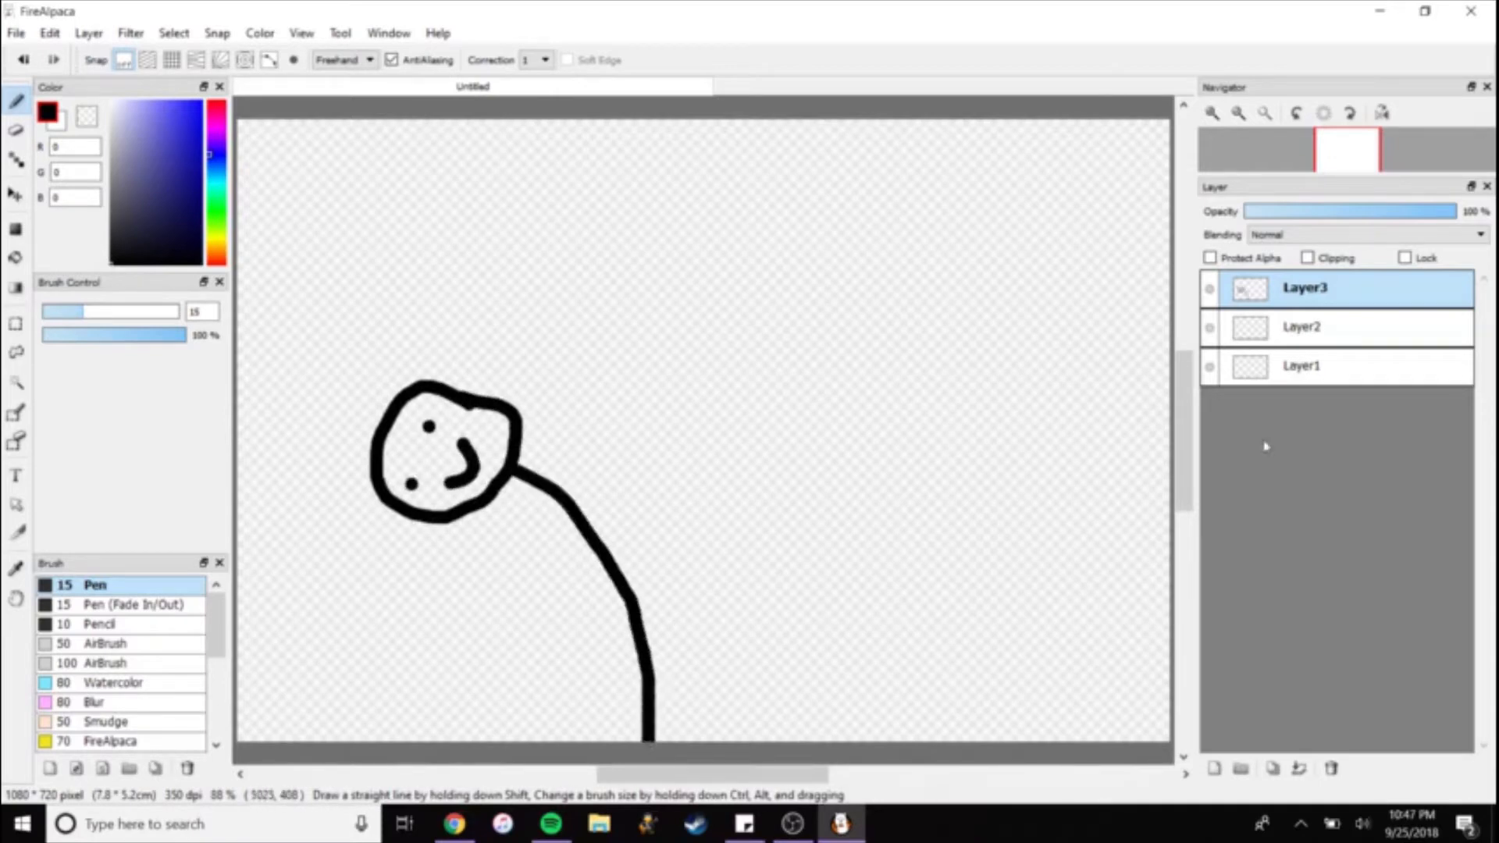
Switch between Layer2 and Layer3 to compare the onion skin view, leaving Layer2 active.
click(1330, 332)
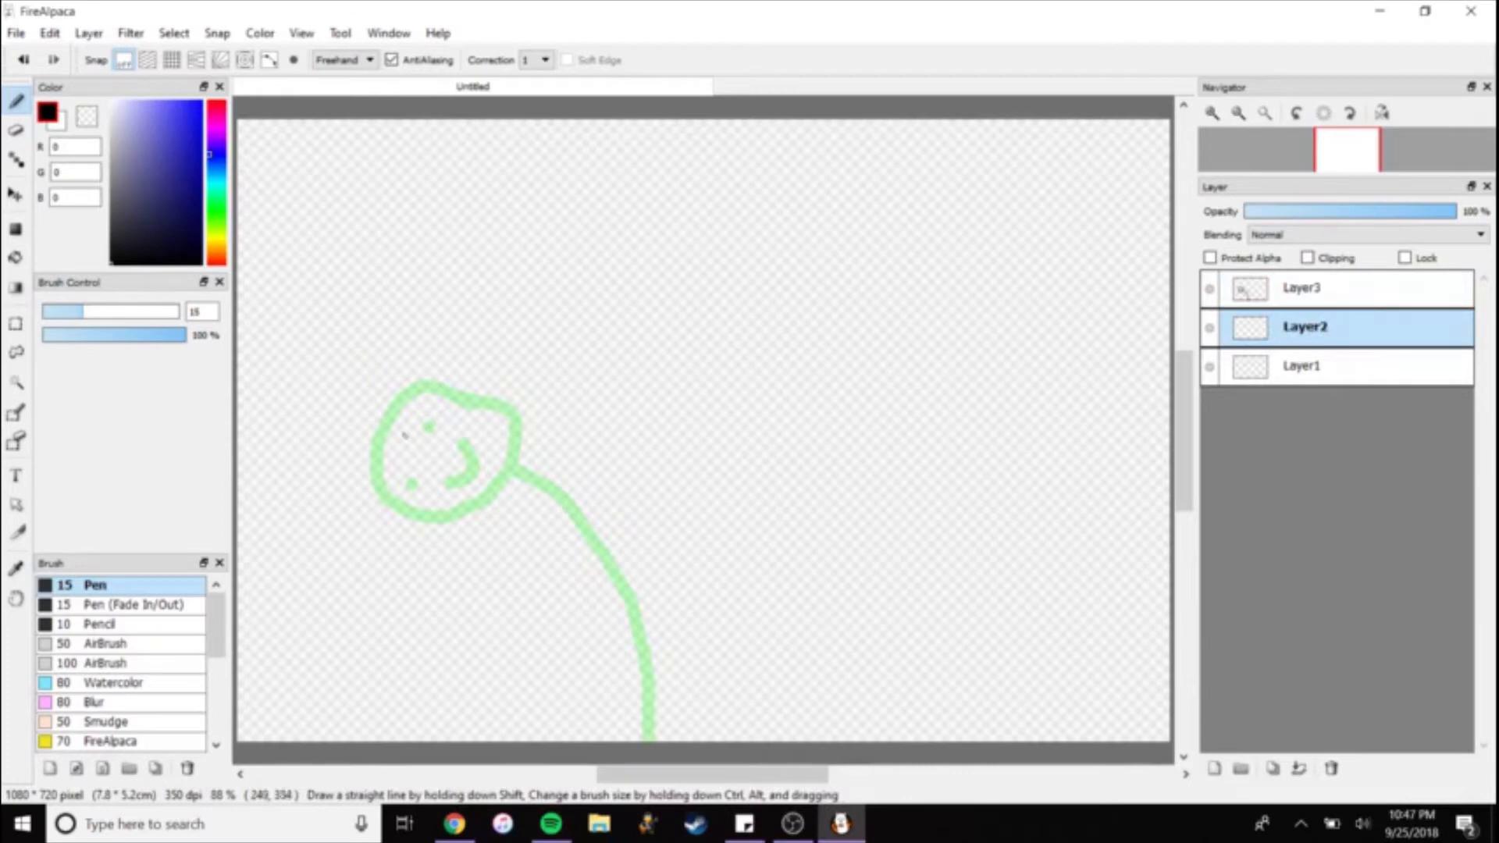
click(1319, 293)
click(1319, 328)
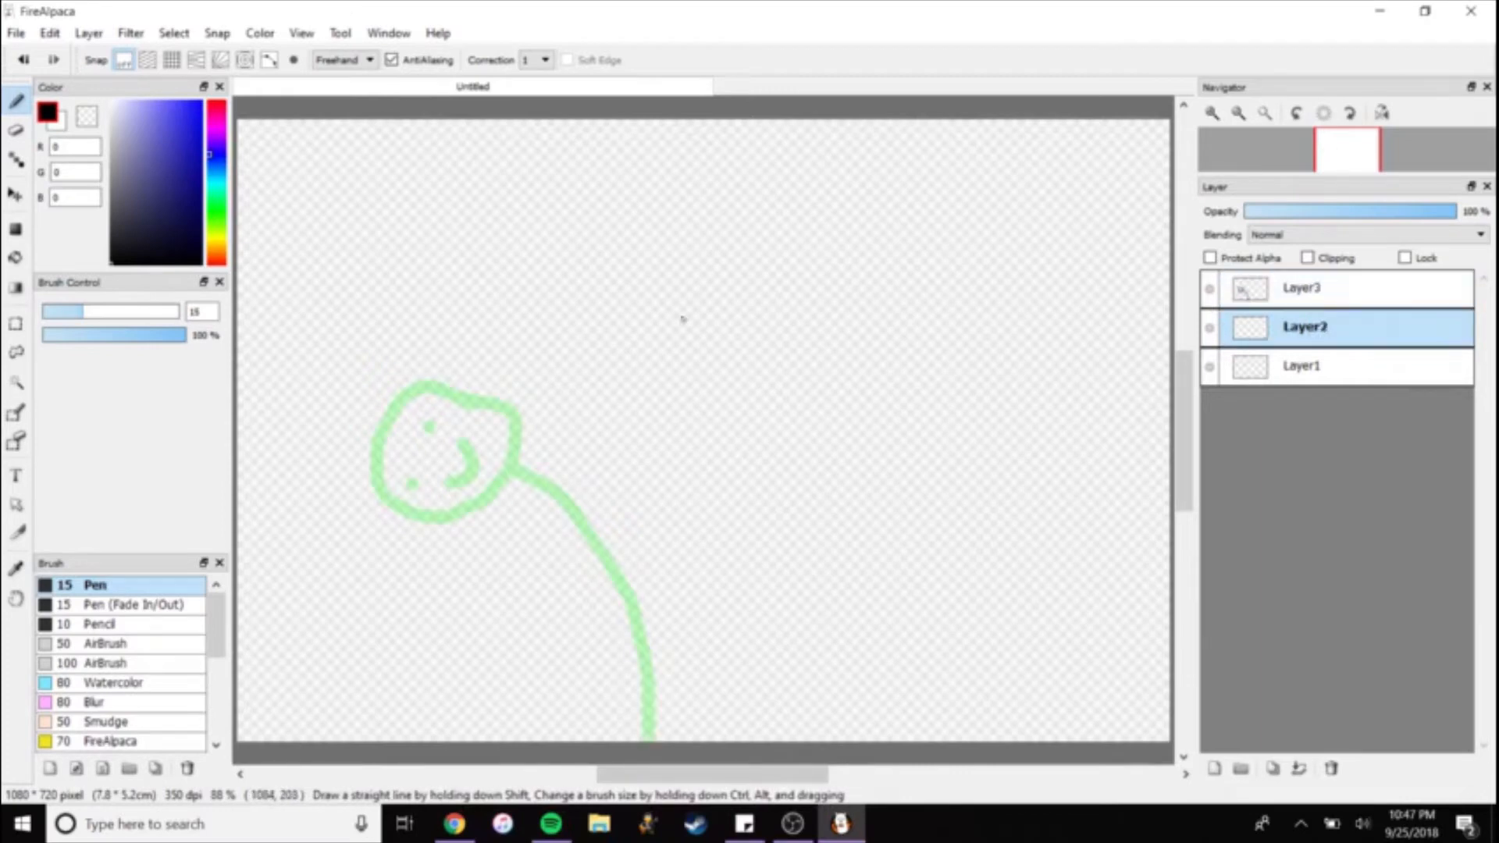
Switch back and forth through Layer1, Layer2 and Layer3 to examine how onion skin shows the neighbouring frames.
click(1323, 360)
click(1323, 321)
click(1320, 293)
click(1317, 325)
click(1316, 360)
click(1317, 326)
click(1318, 299)
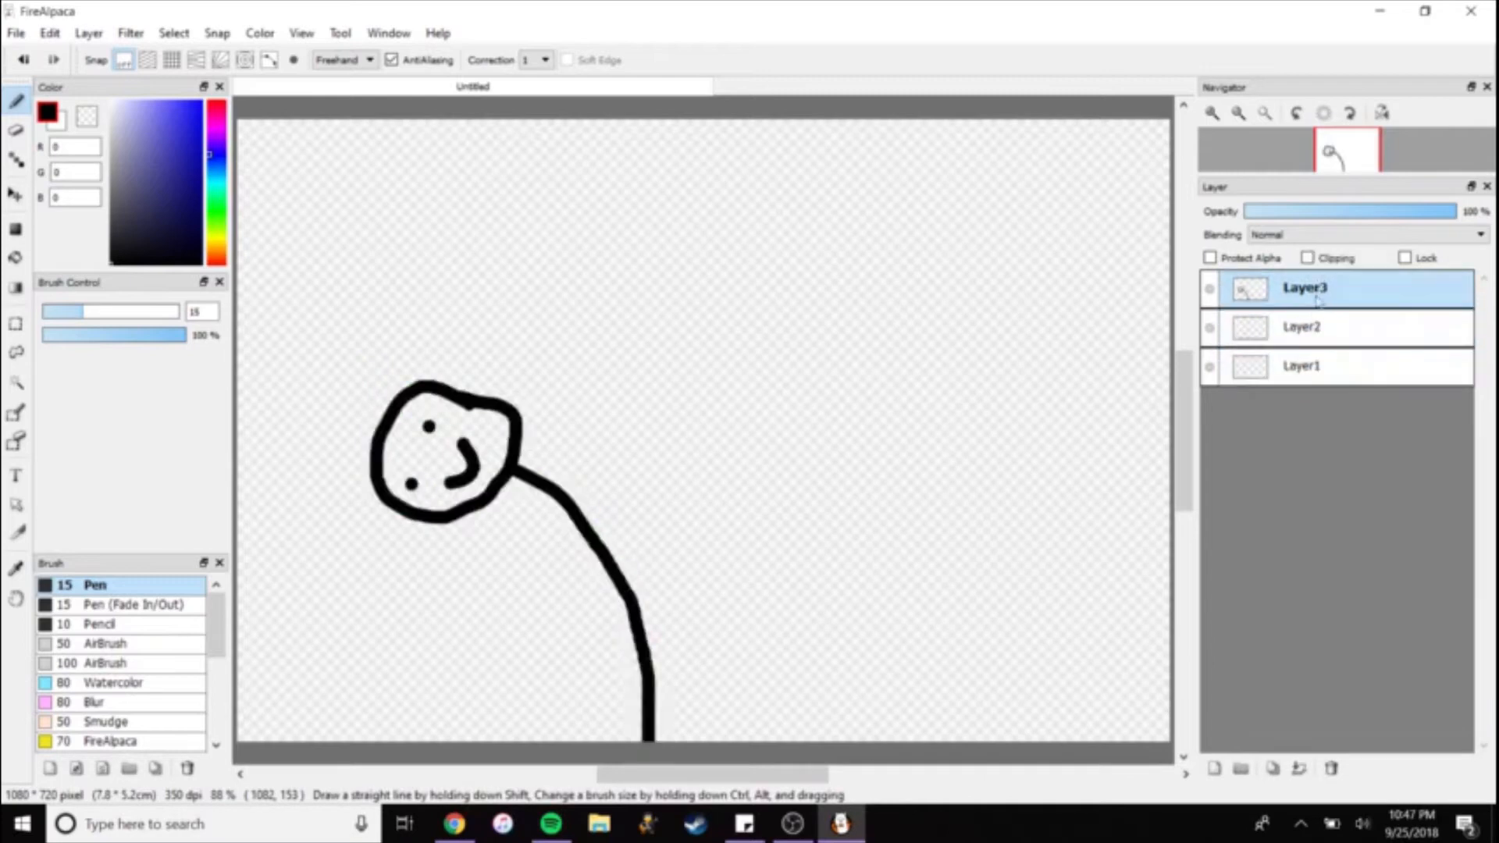
click(1310, 325)
click(1305, 361)
click(1307, 327)
click(1310, 293)
click(1308, 328)
click(1305, 366)
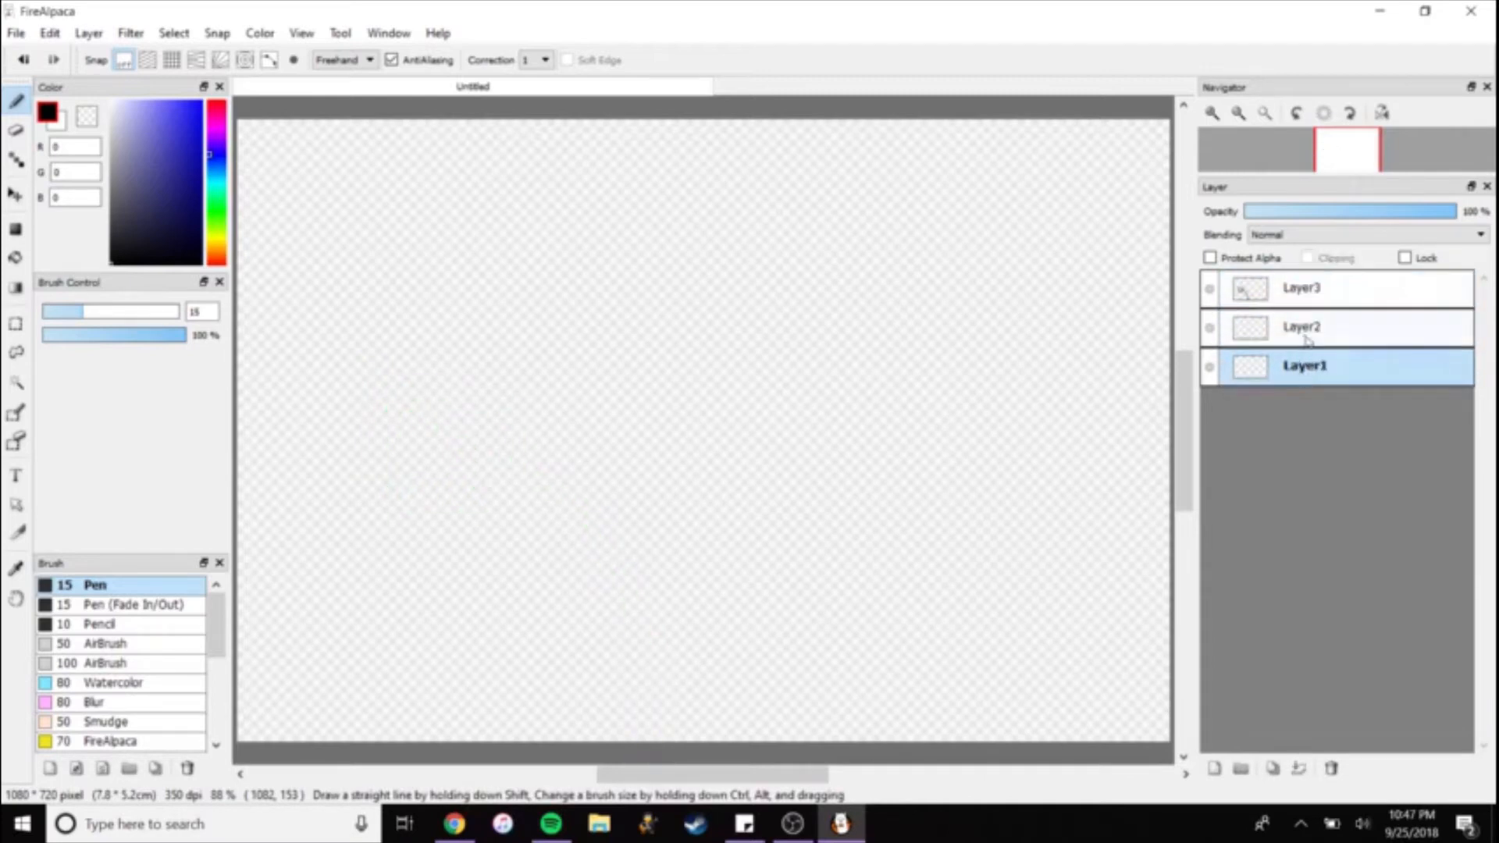
click(1307, 328)
click(1311, 300)
click(1303, 365)
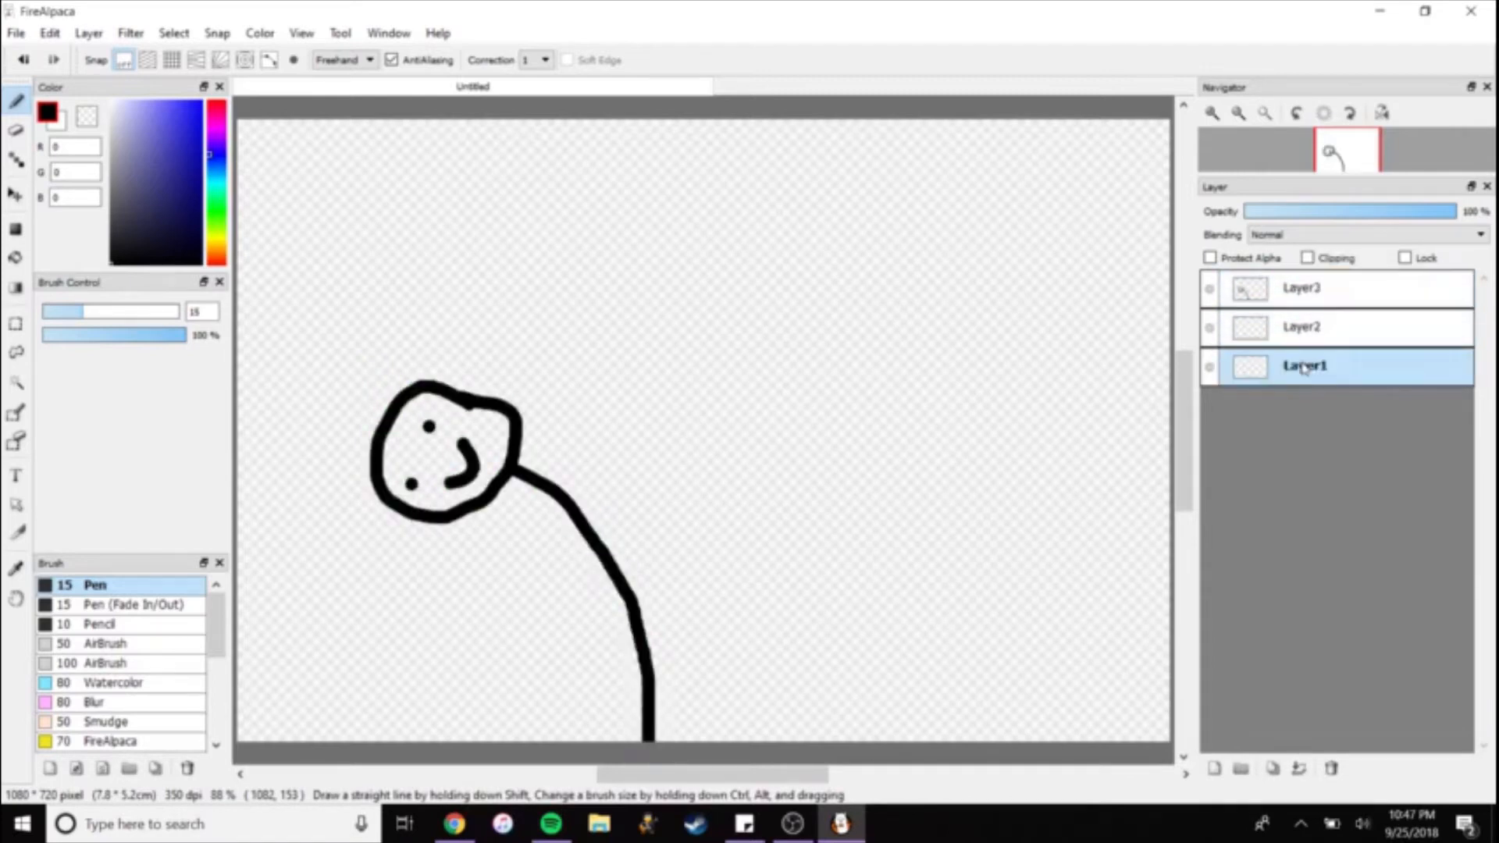
click(1299, 293)
Draw an upright smiling head on a nearly straight neck in black on Layer2, starting the neck at the same base as Layer3's.
click(1300, 328)
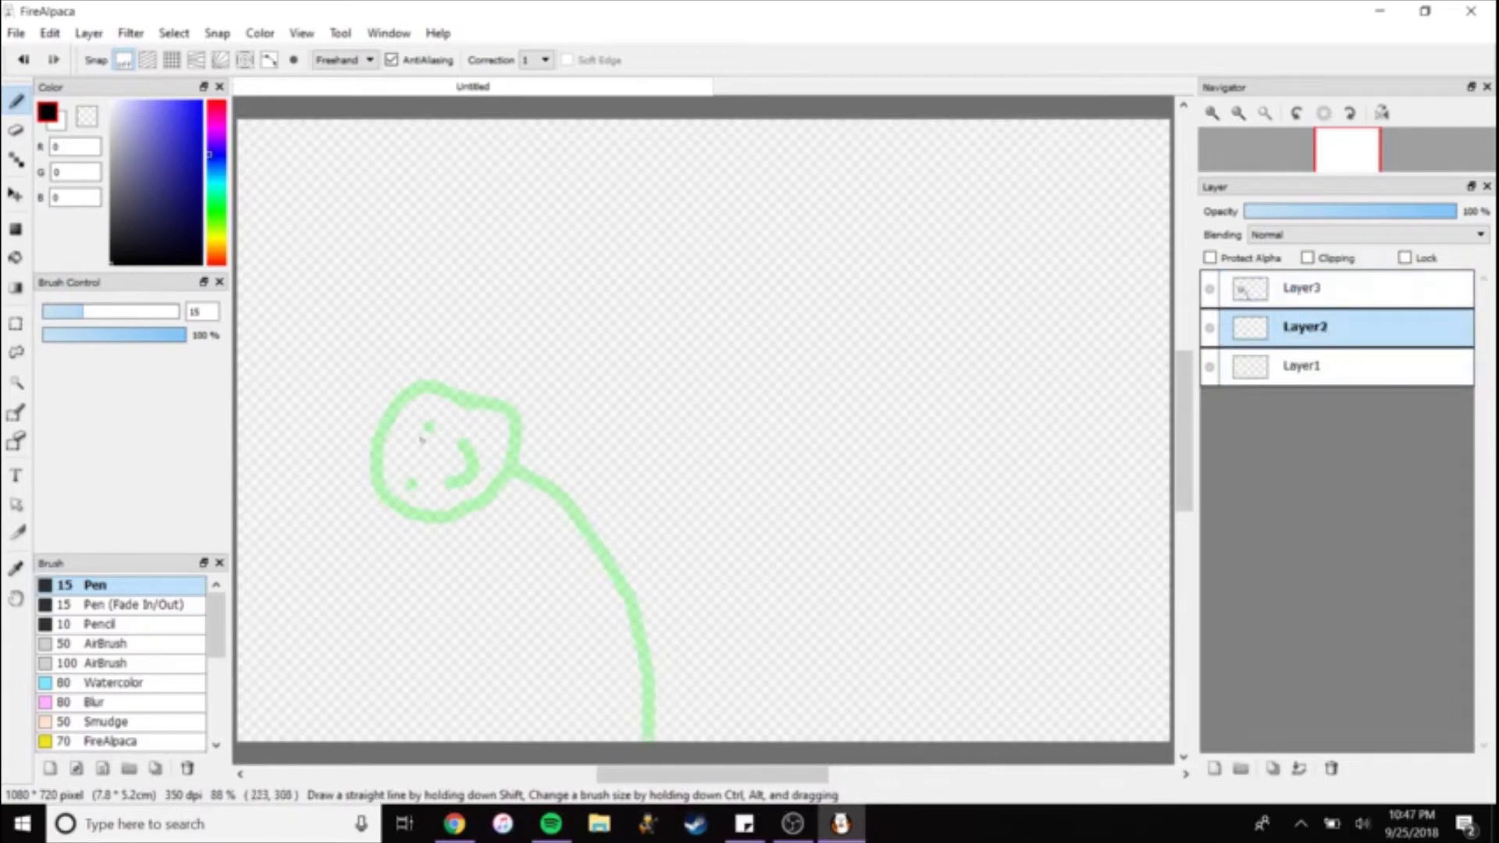
mouse_move(668, 327)
mouse_down()
mouse_move(599, 318)
mouse_move(570, 382)
mouse_move(611, 430)
mouse_move(709, 442)
mouse_move(748, 393)
mouse_move(716, 344)
mouse_move(646, 311)
mouse_move(593, 381)
mouse_move(689, 424)
mouse_move(763, 383)
mouse_move(719, 314)
mouse_up()
key(ctrl+z)
click(627, 357)
click(710, 339)
mouse_move(652, 379)
mouse_down()
mouse_move(689, 394)
mouse_move(712, 367)
mouse_up()
drag(685, 429, 644, 742)
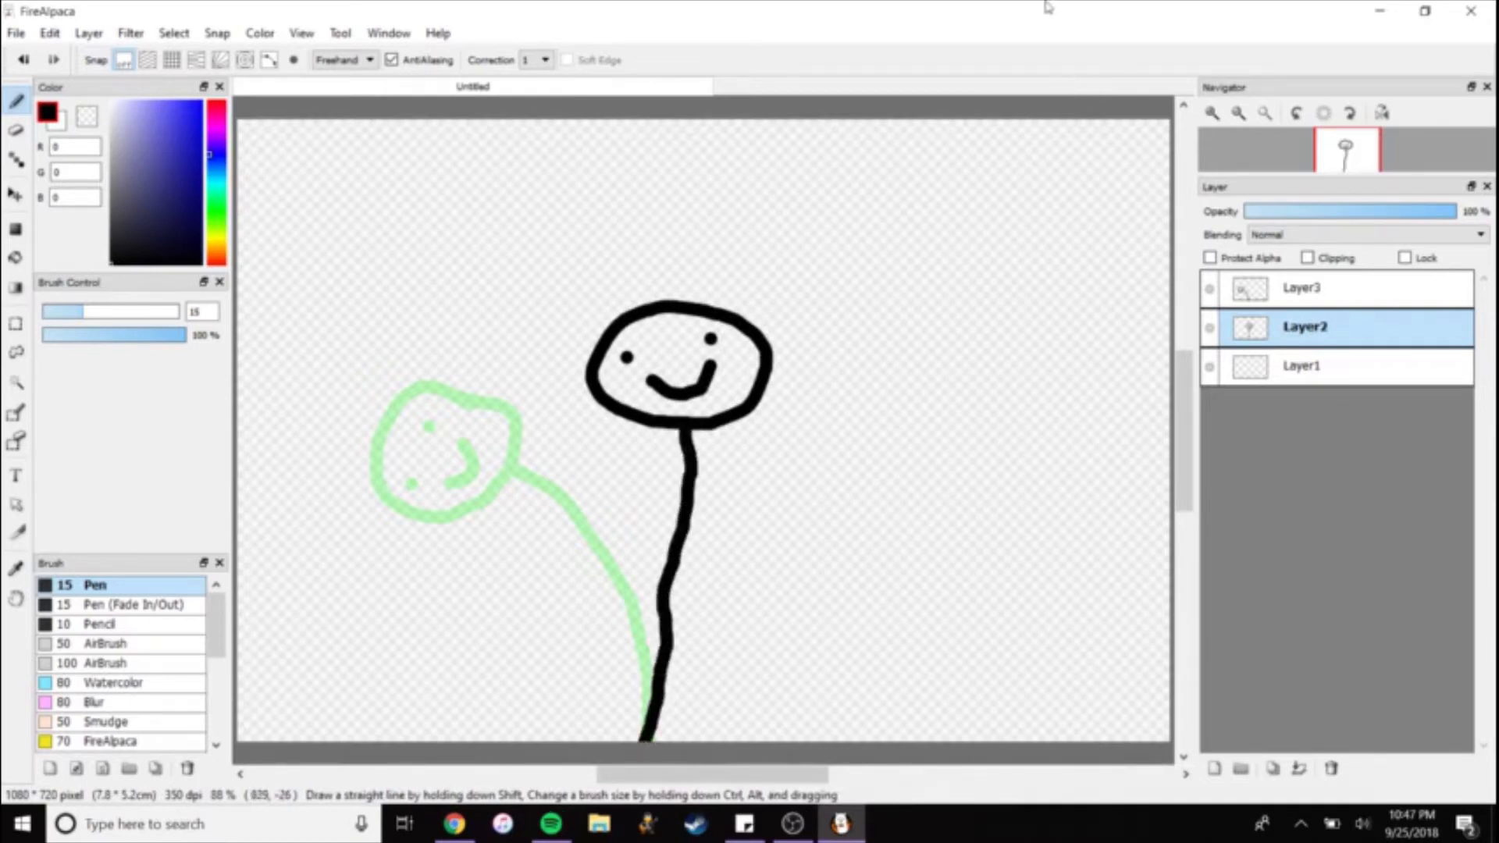
Switch between Layer1, Layer2 and Layer3 to compare the onion skin colours of the frames before and after.
click(1311, 381)
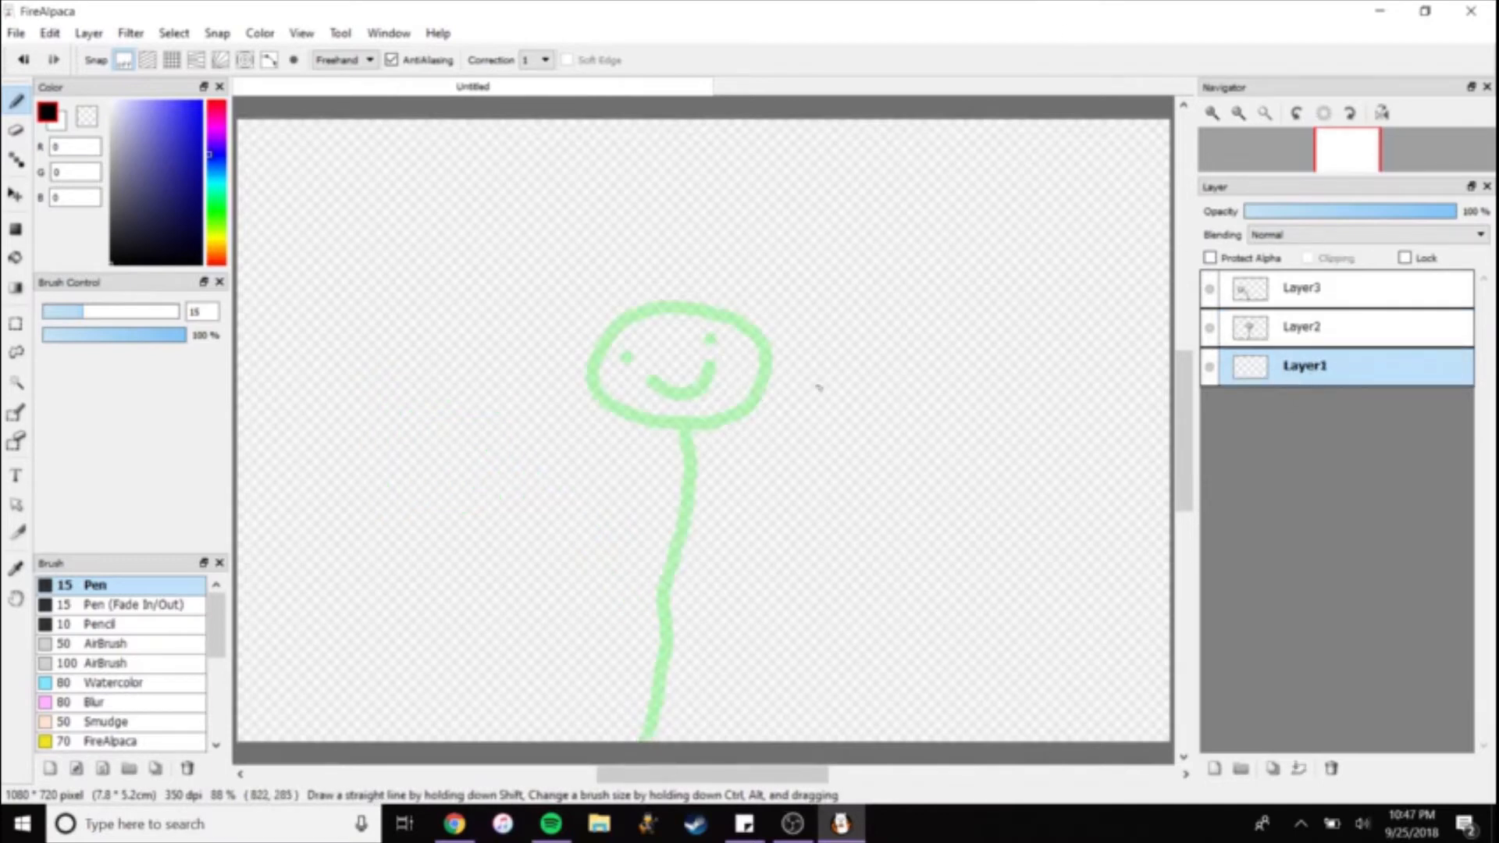
click(1284, 293)
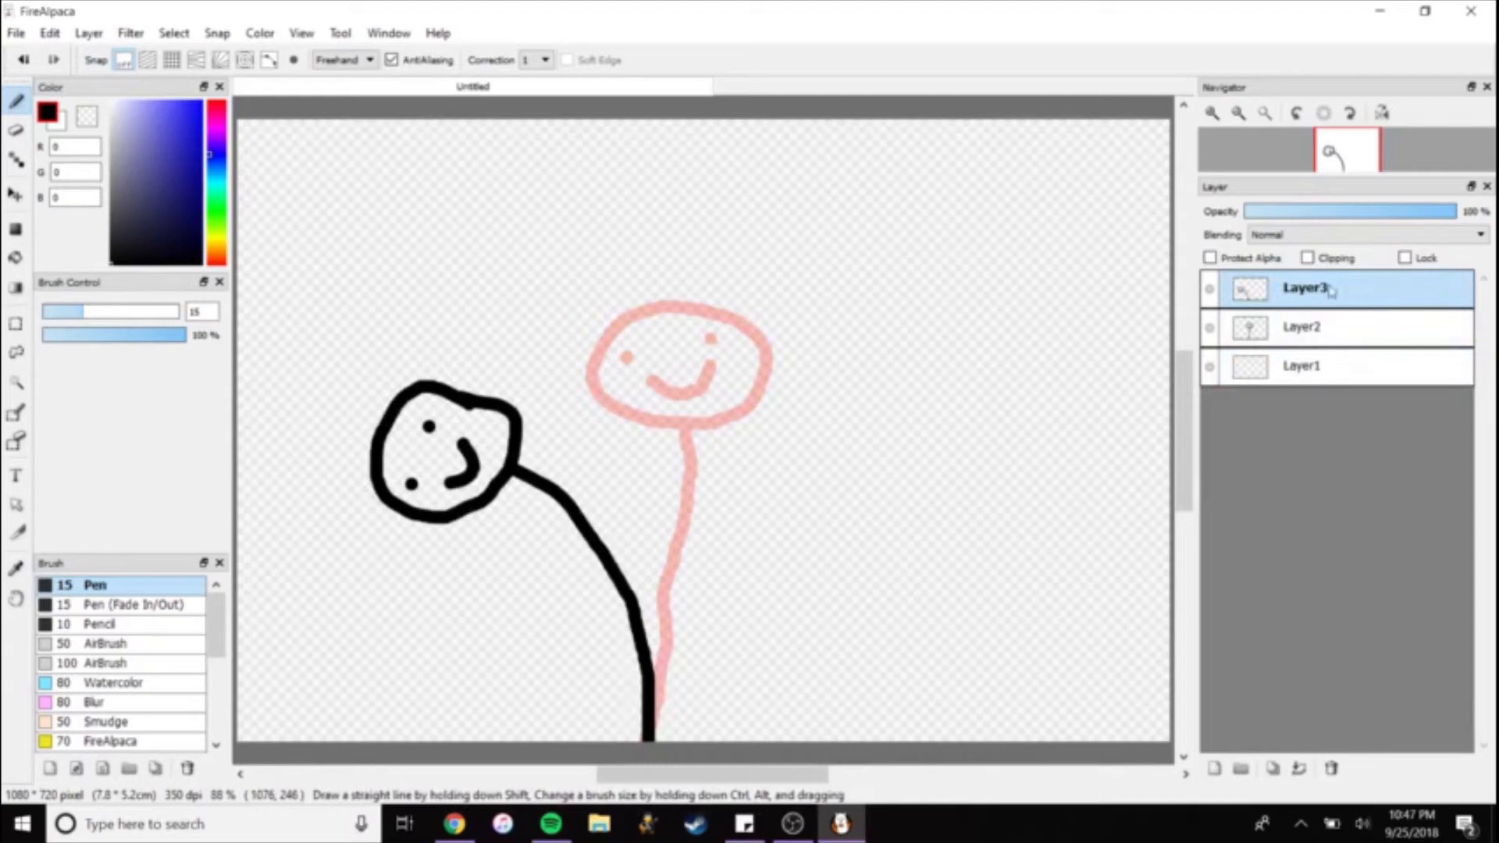
click(1316, 334)
click(1314, 294)
click(1314, 328)
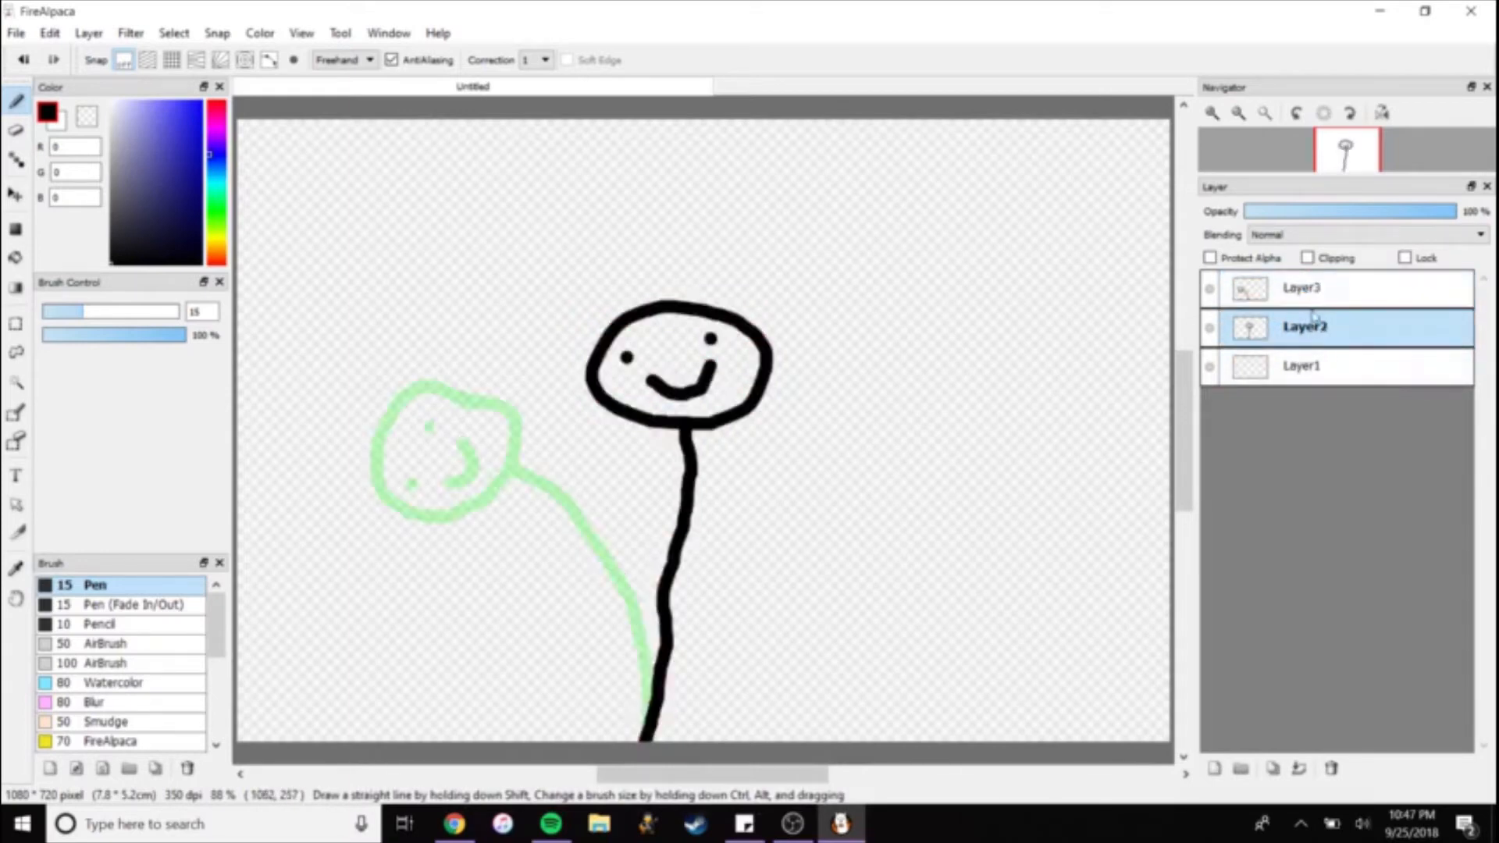
click(1312, 298)
click(1308, 339)
Draw a sideways smiling head on a neck bent far to the right in black on Layer1.
click(1305, 370)
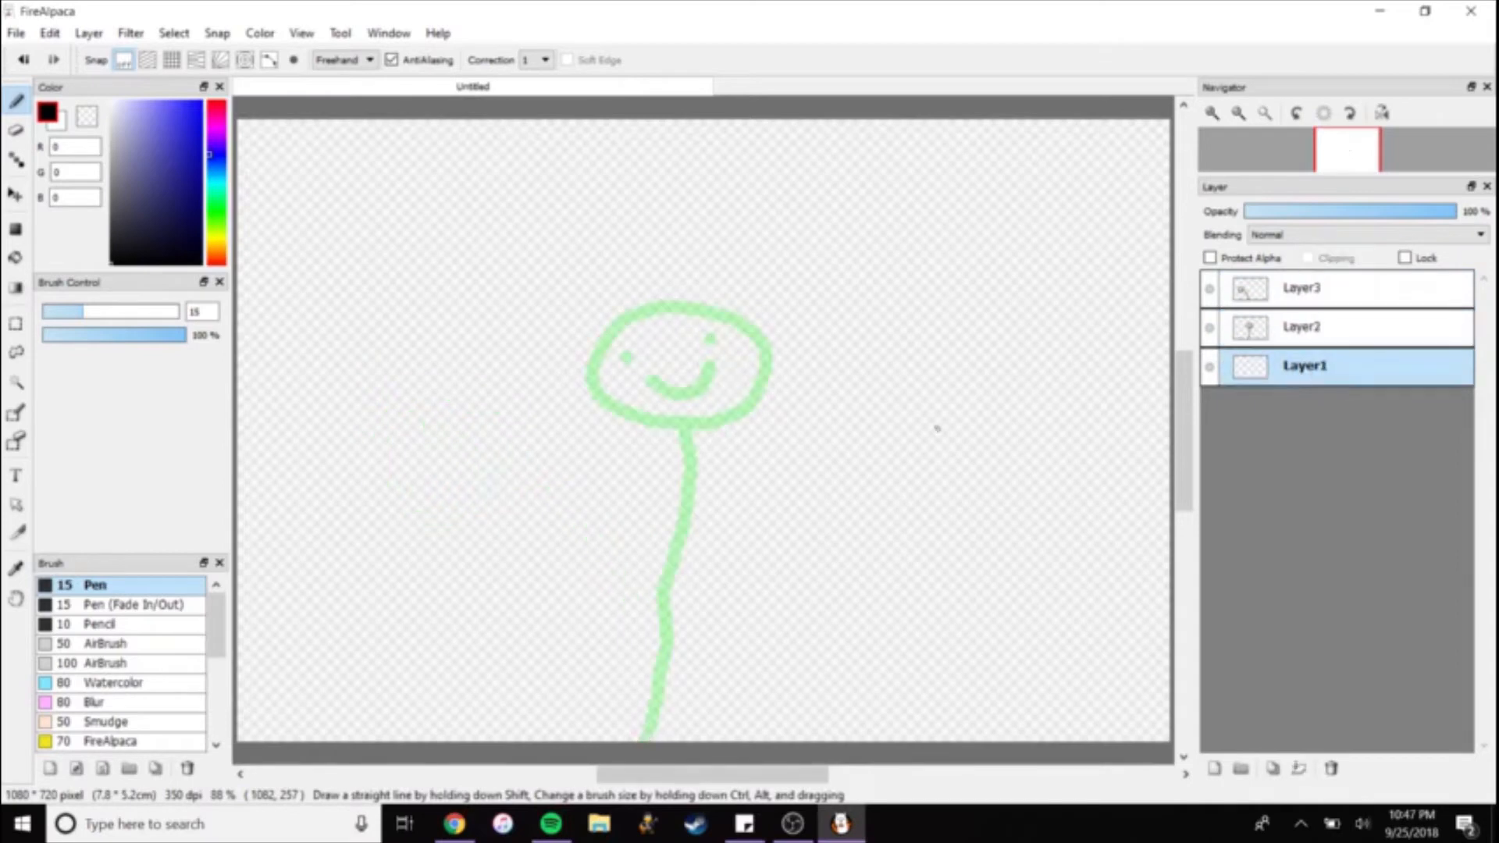
mouse_move(931, 551)
mouse_down()
mouse_move(977, 615)
mouse_move(1039, 566)
mouse_up()
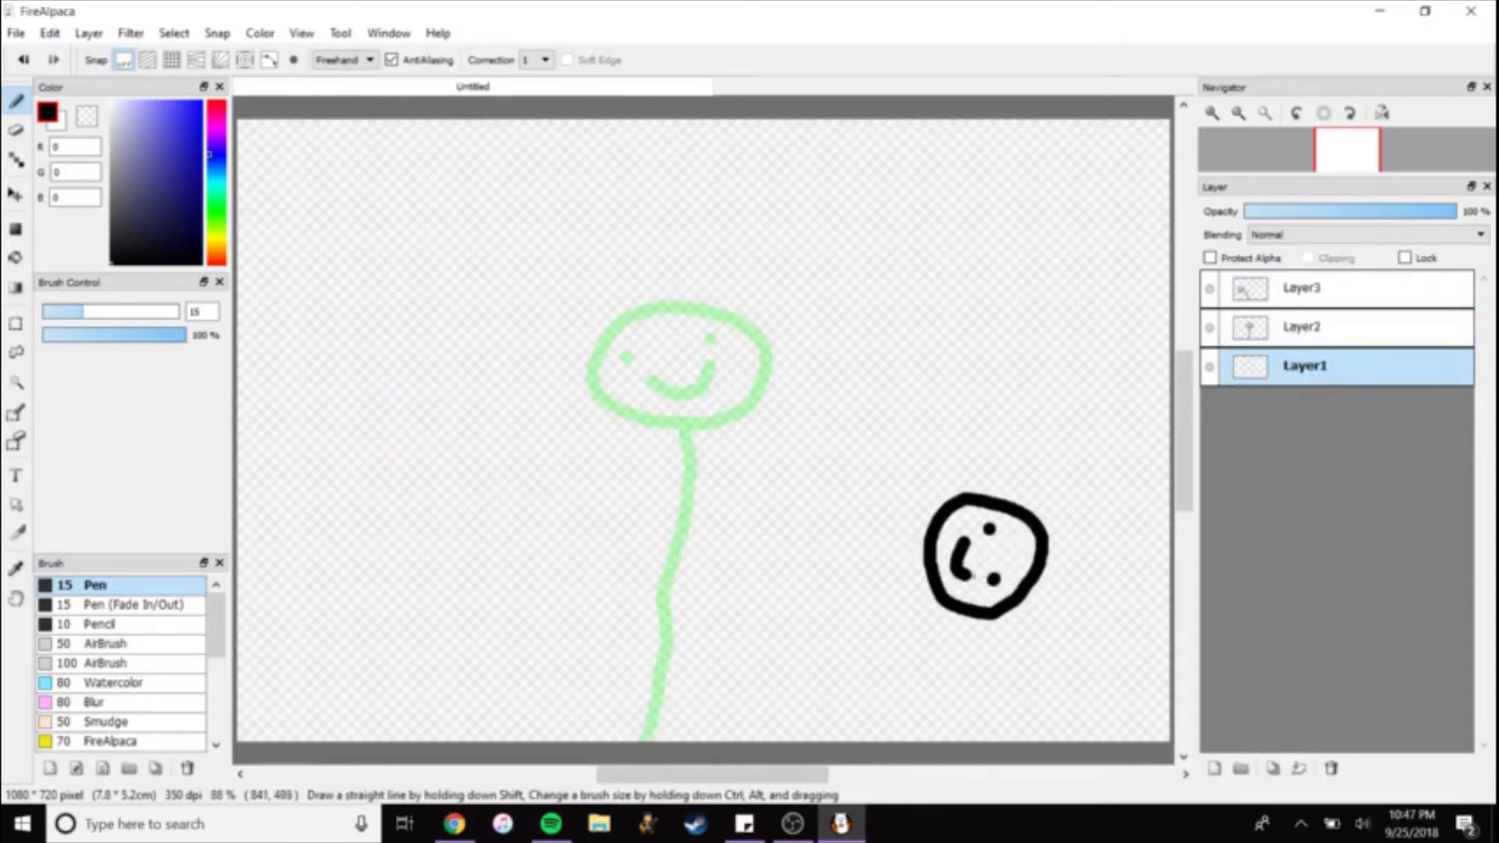
mouse_move(929, 560)
mouse_down()
mouse_move(866, 555)
mouse_move(719, 588)
mouse_up()
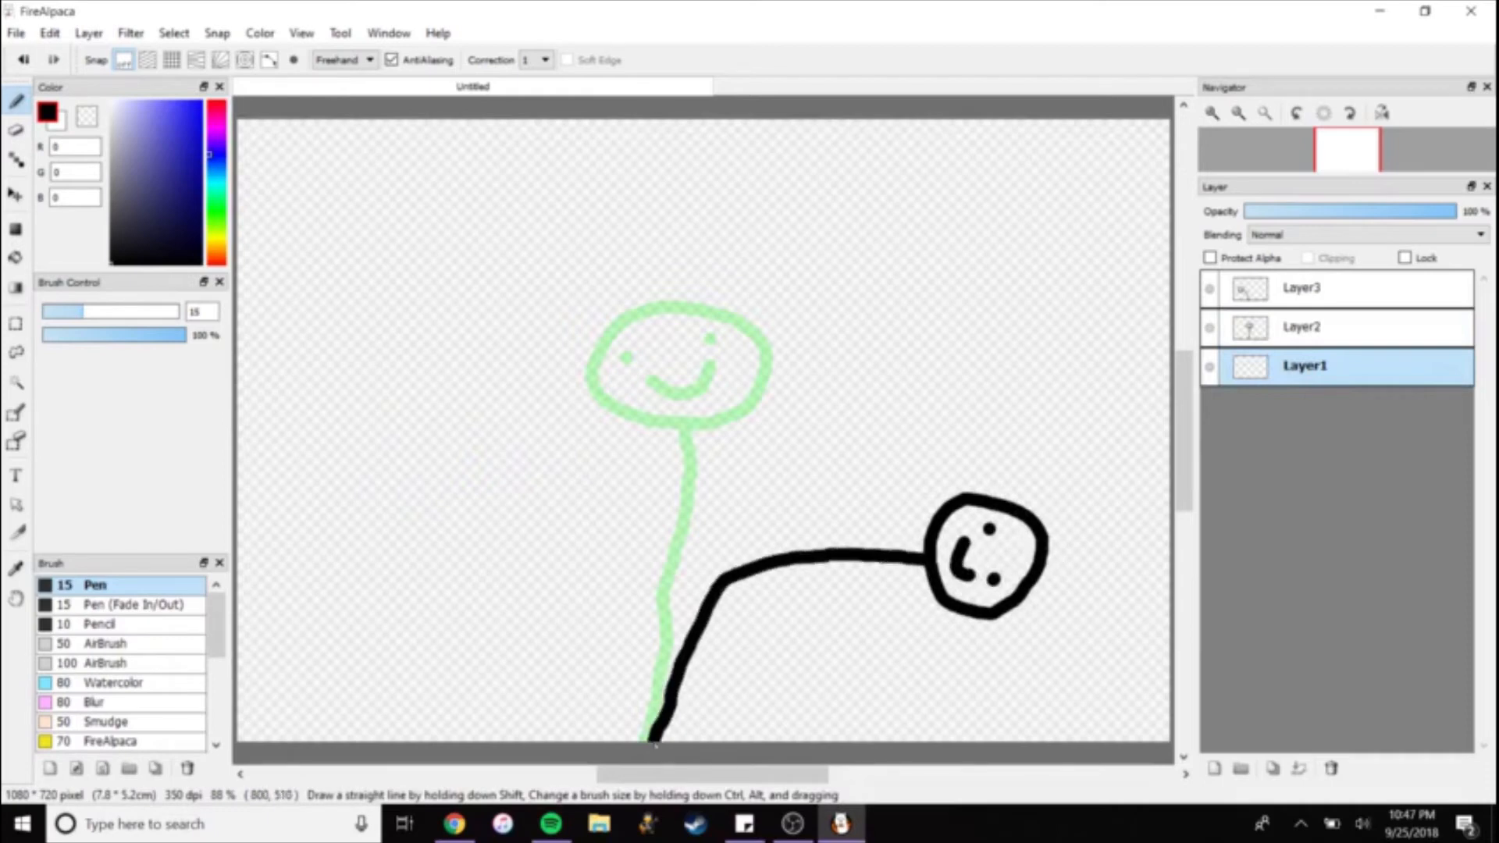
Review the three frames and add one new layer between Layer1 and Layer2 and another between Layer2 and Layer3.
click(1301, 328)
click(1311, 289)
click(1297, 368)
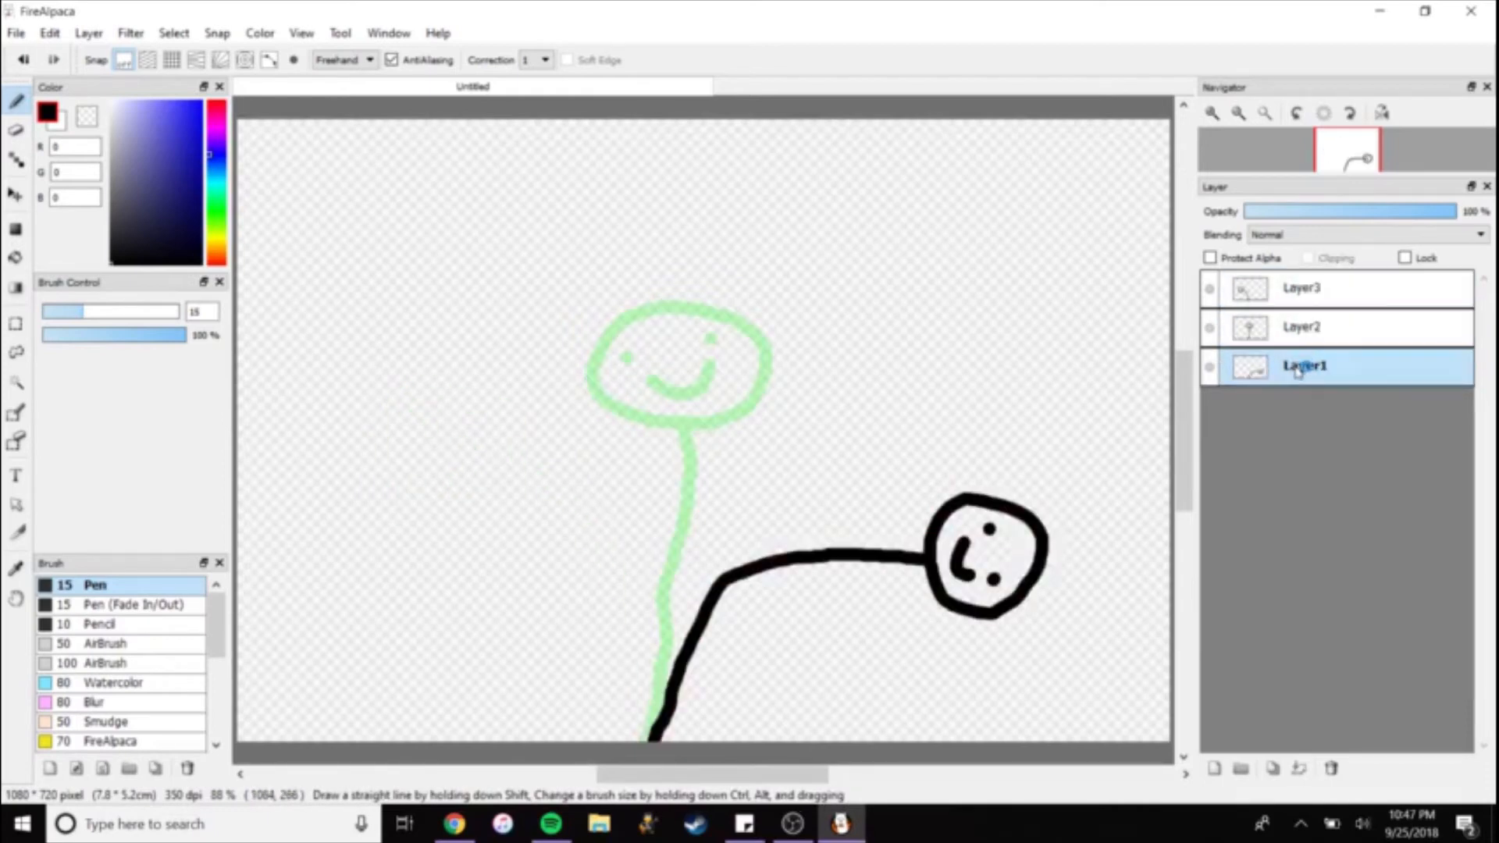
click(1302, 328)
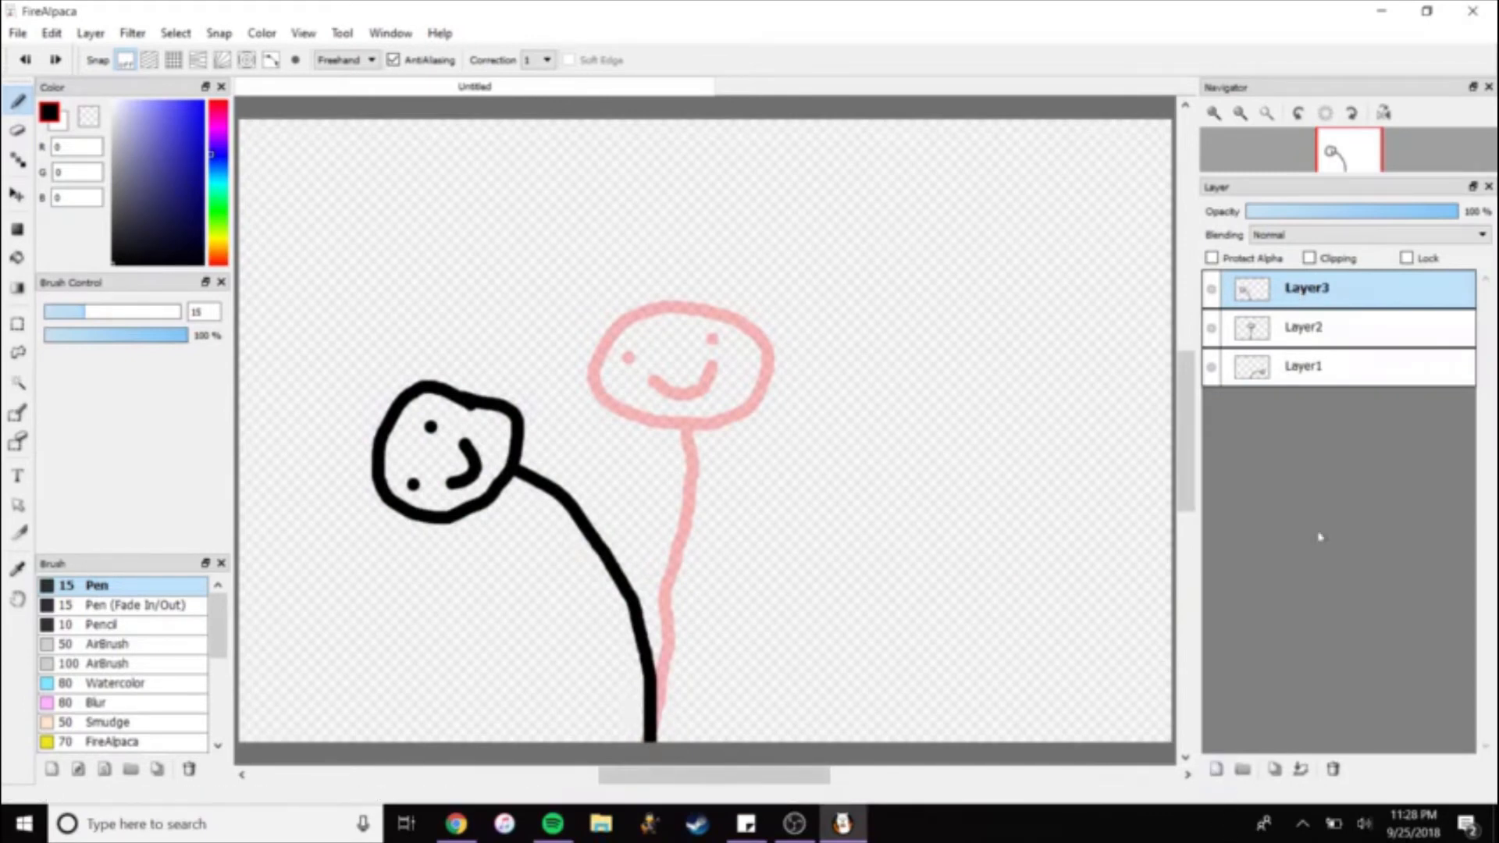
click(1327, 368)
key(ctrl+shift+n)
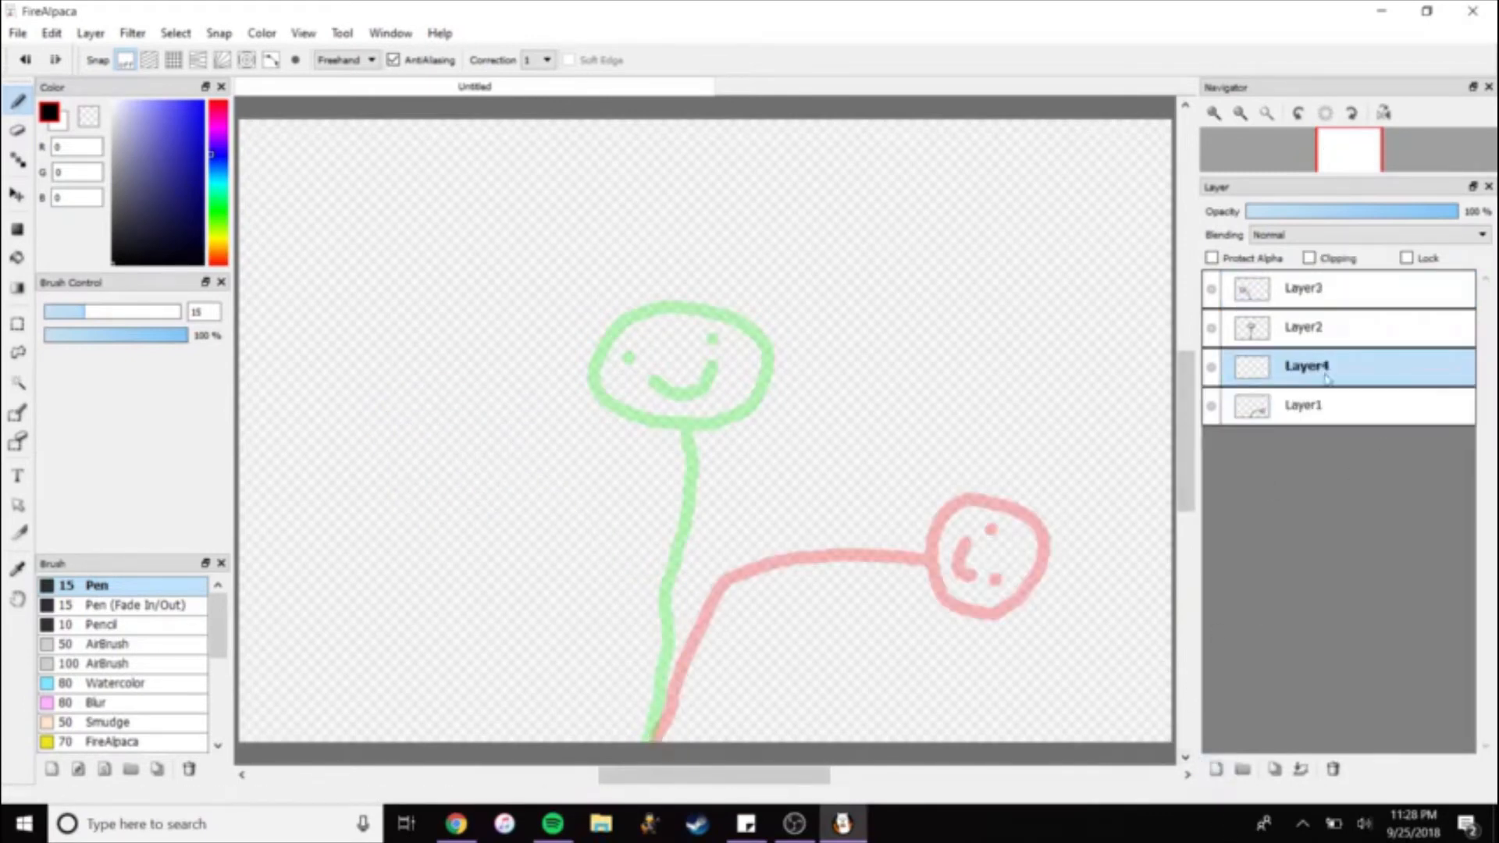
click(1315, 331)
click(1217, 770)
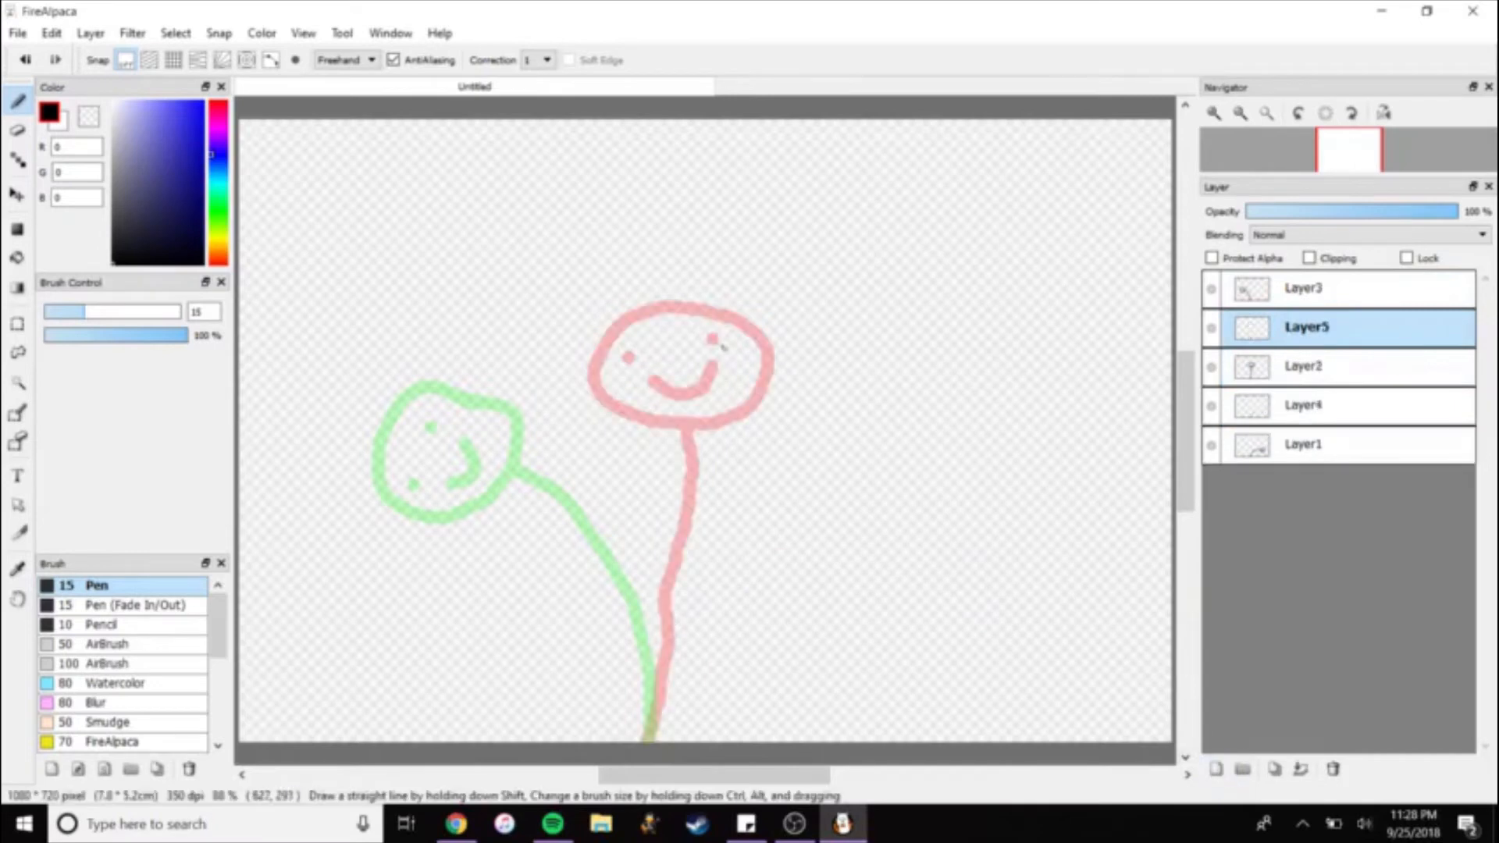
Draw the in-between smiling heads with necks: the slightly left-leaning pose on Layer5 and the right-leaning pose on Layer4.
mouse_move(568, 343)
mouse_down()
mouse_move(484, 405)
mouse_move(527, 444)
mouse_move(606, 420)
mouse_move(601, 368)
mouse_move(568, 342)
mouse_move(628, 560)
mouse_up()
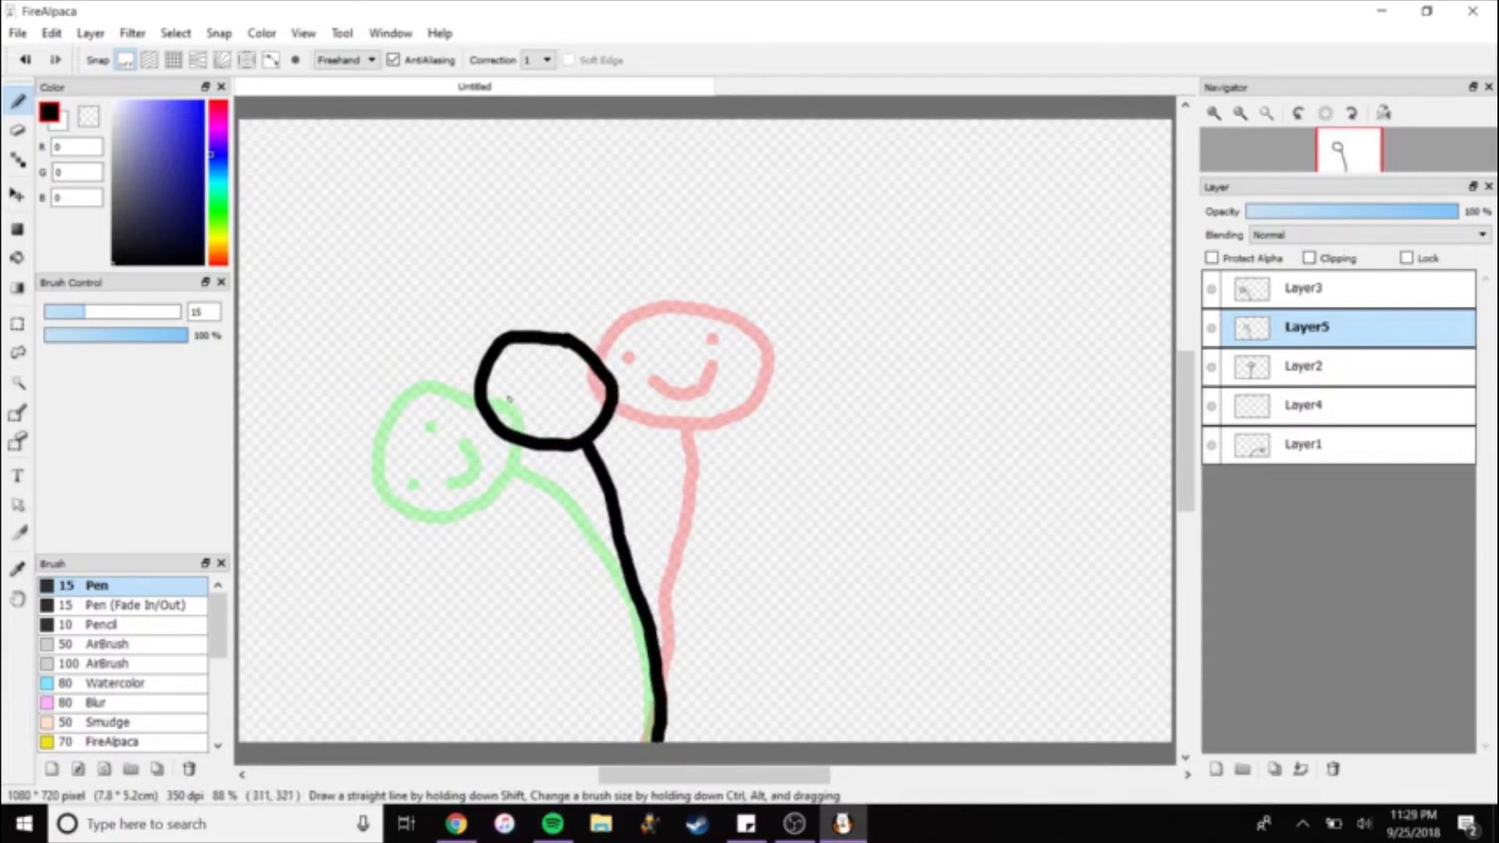
click(1280, 410)
mouse_move(935, 382)
mouse_down()
mouse_move(829, 361)
mouse_move(834, 435)
mouse_move(940, 463)
mouse_up()
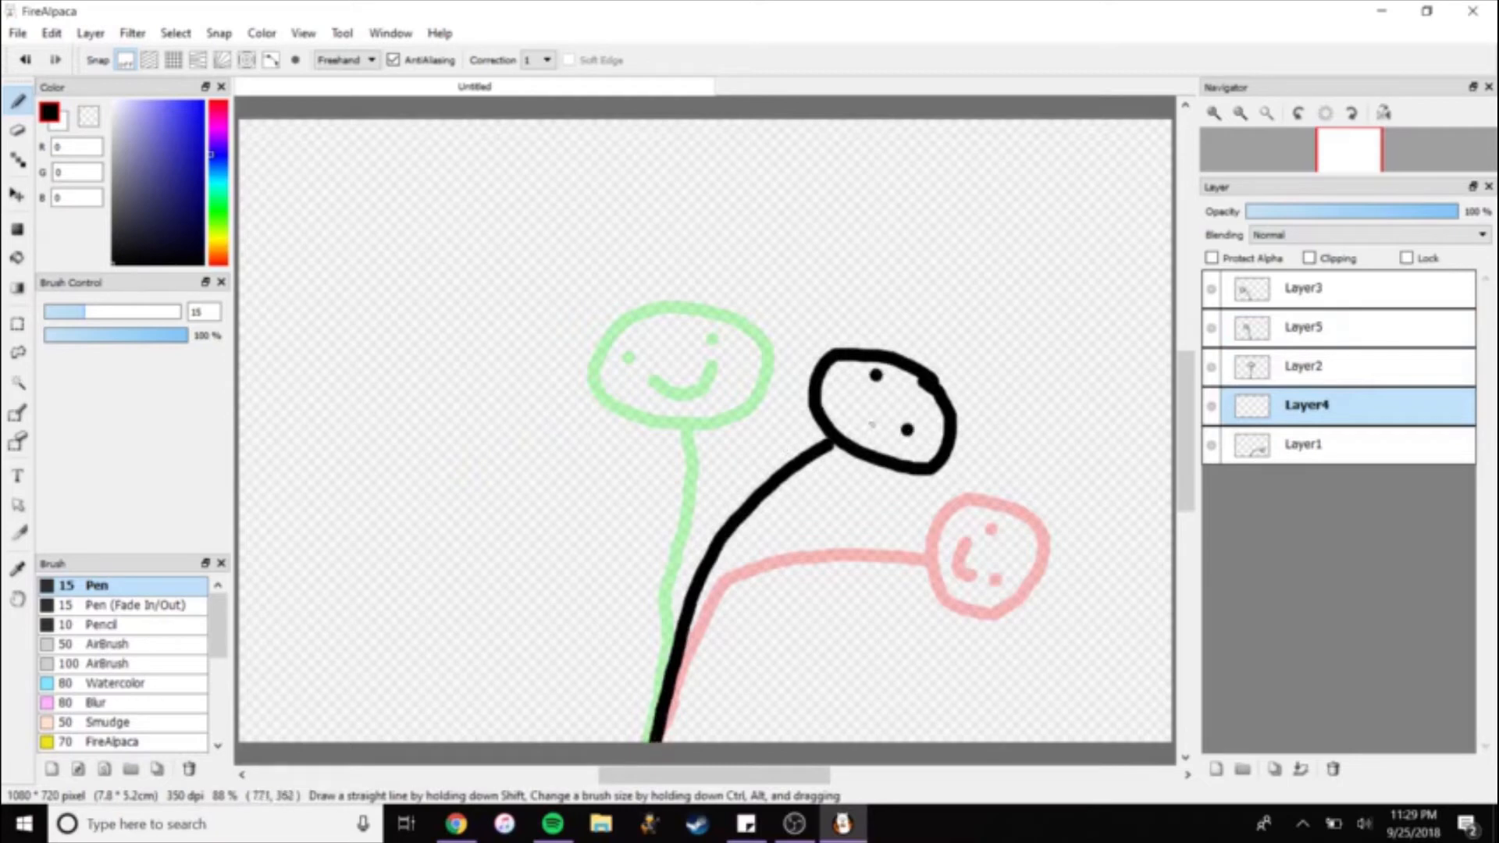
Step through all five layers in both directions to examine the motion from frame to frame.
click(1316, 451)
click(1311, 368)
click(1305, 328)
click(1305, 303)
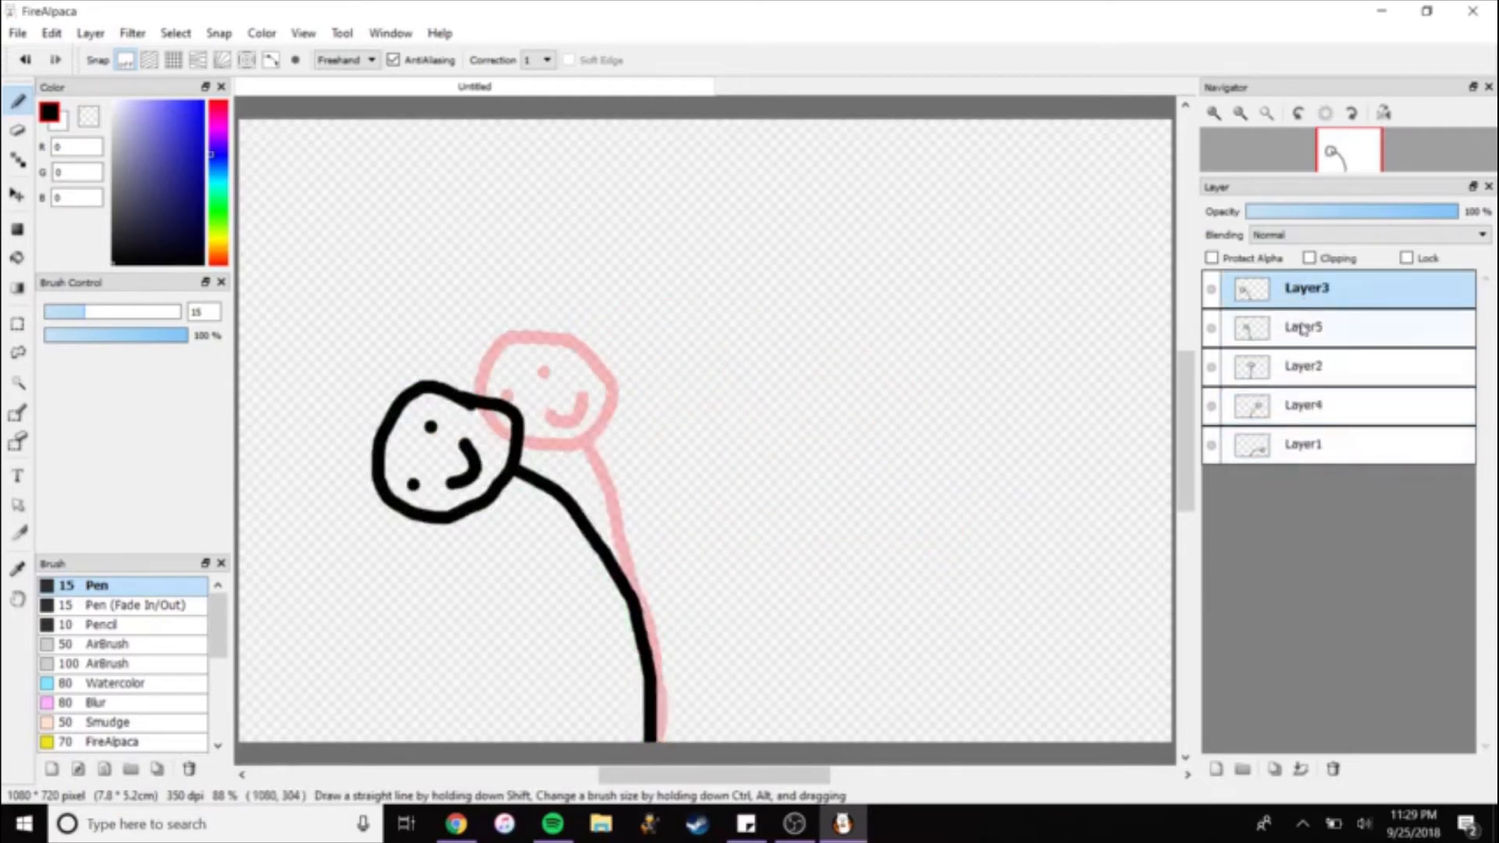
click(1304, 367)
click(1303, 406)
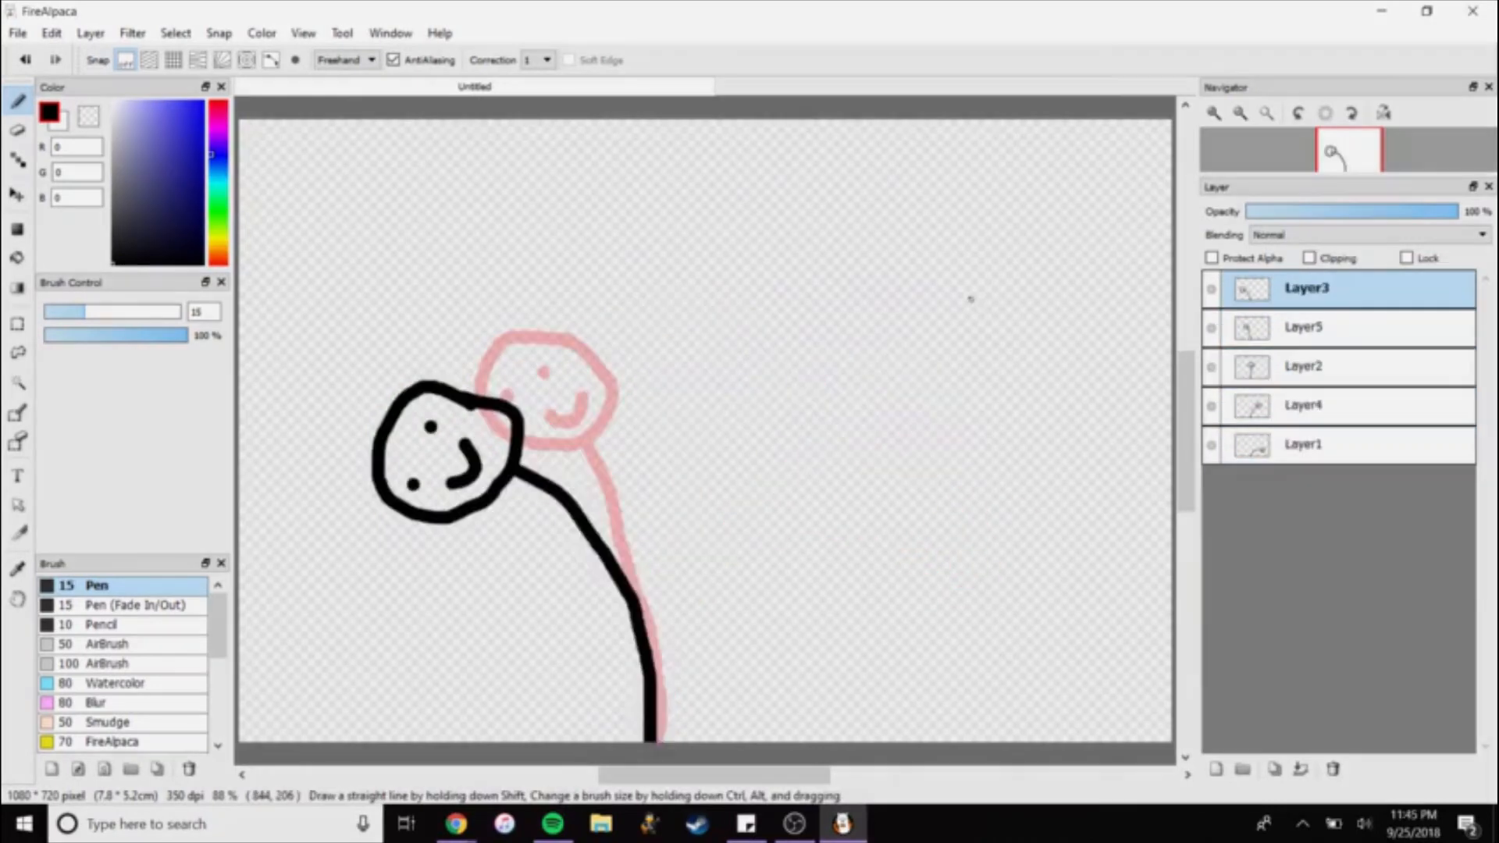
click(1341, 343)
click(1328, 365)
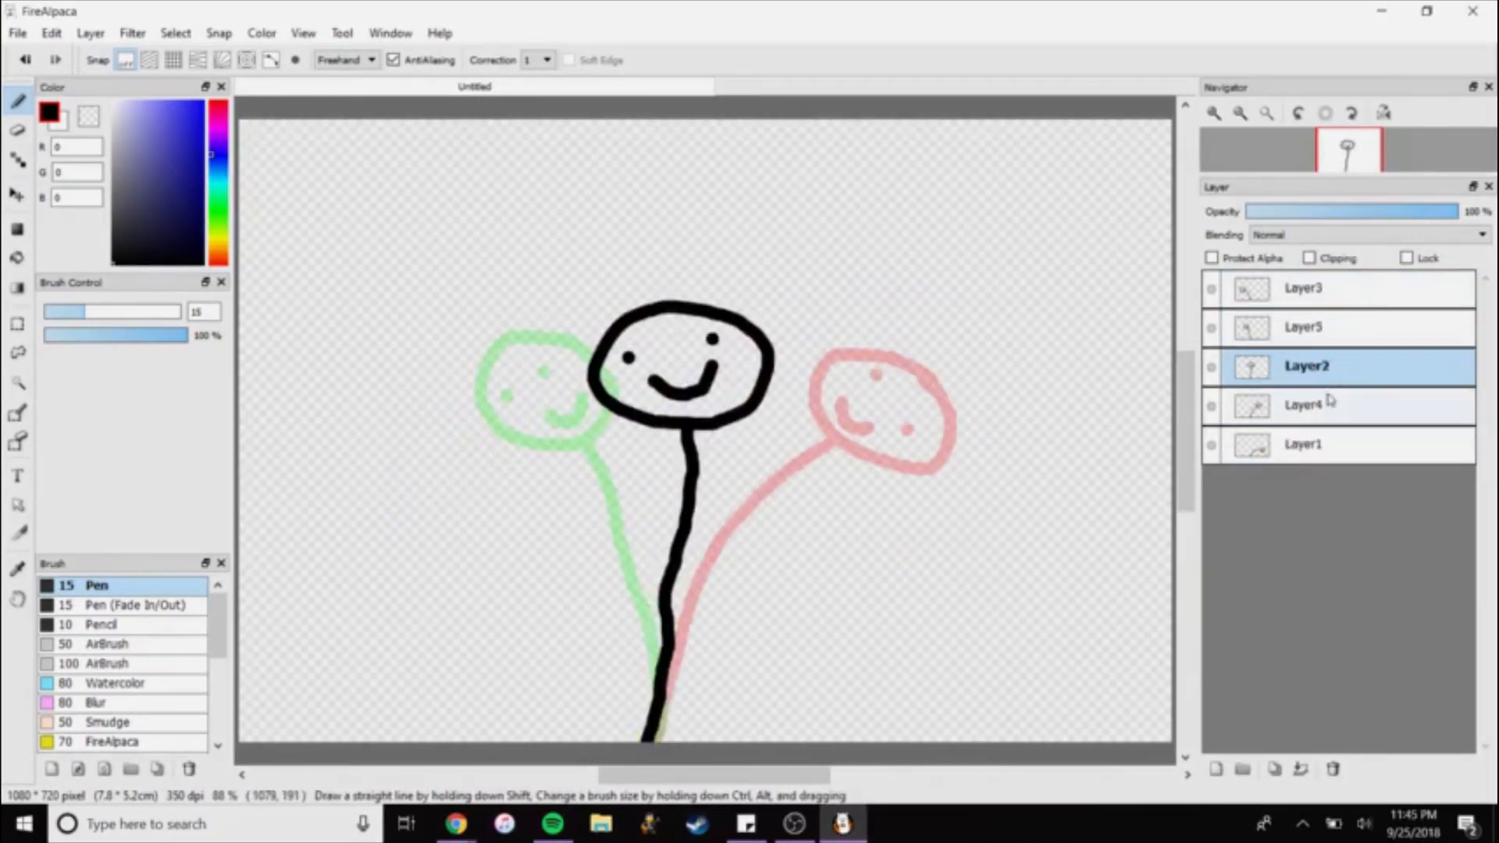
click(1329, 400)
click(1316, 453)
click(1327, 404)
click(1325, 363)
click(1326, 326)
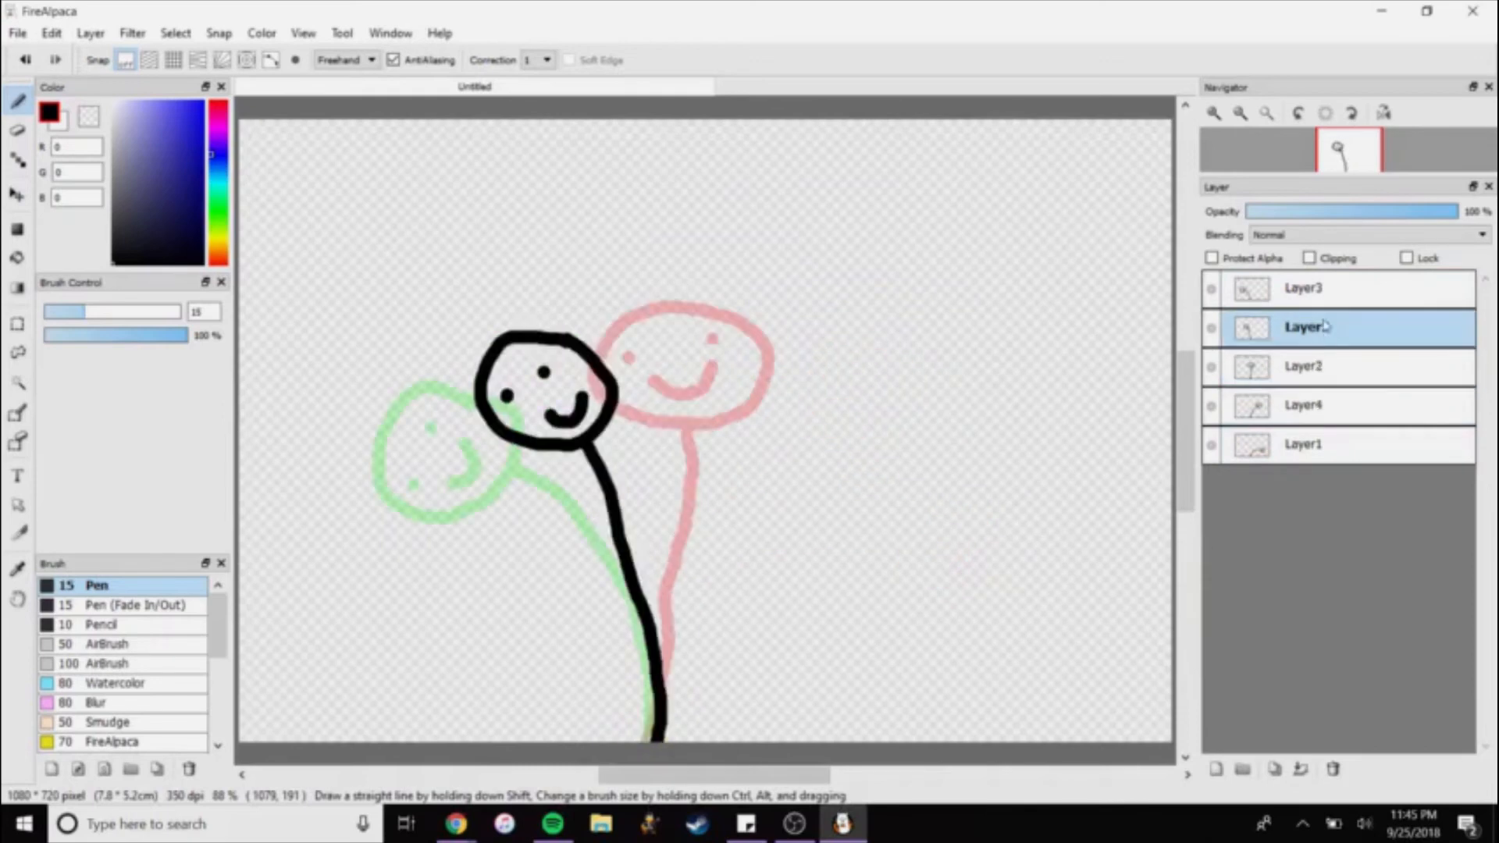
click(1317, 290)
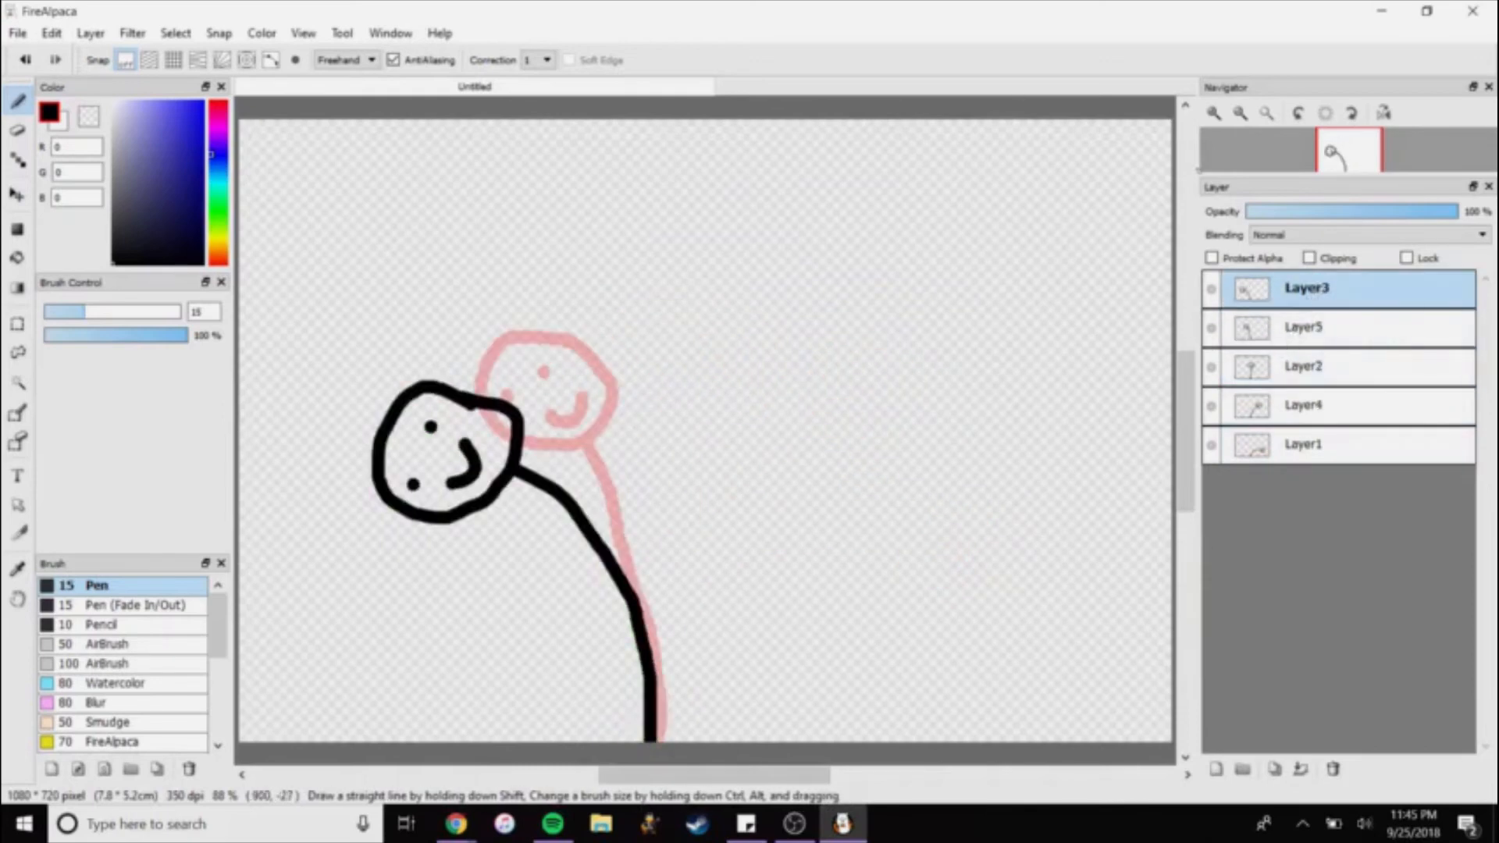
click(1363, 333)
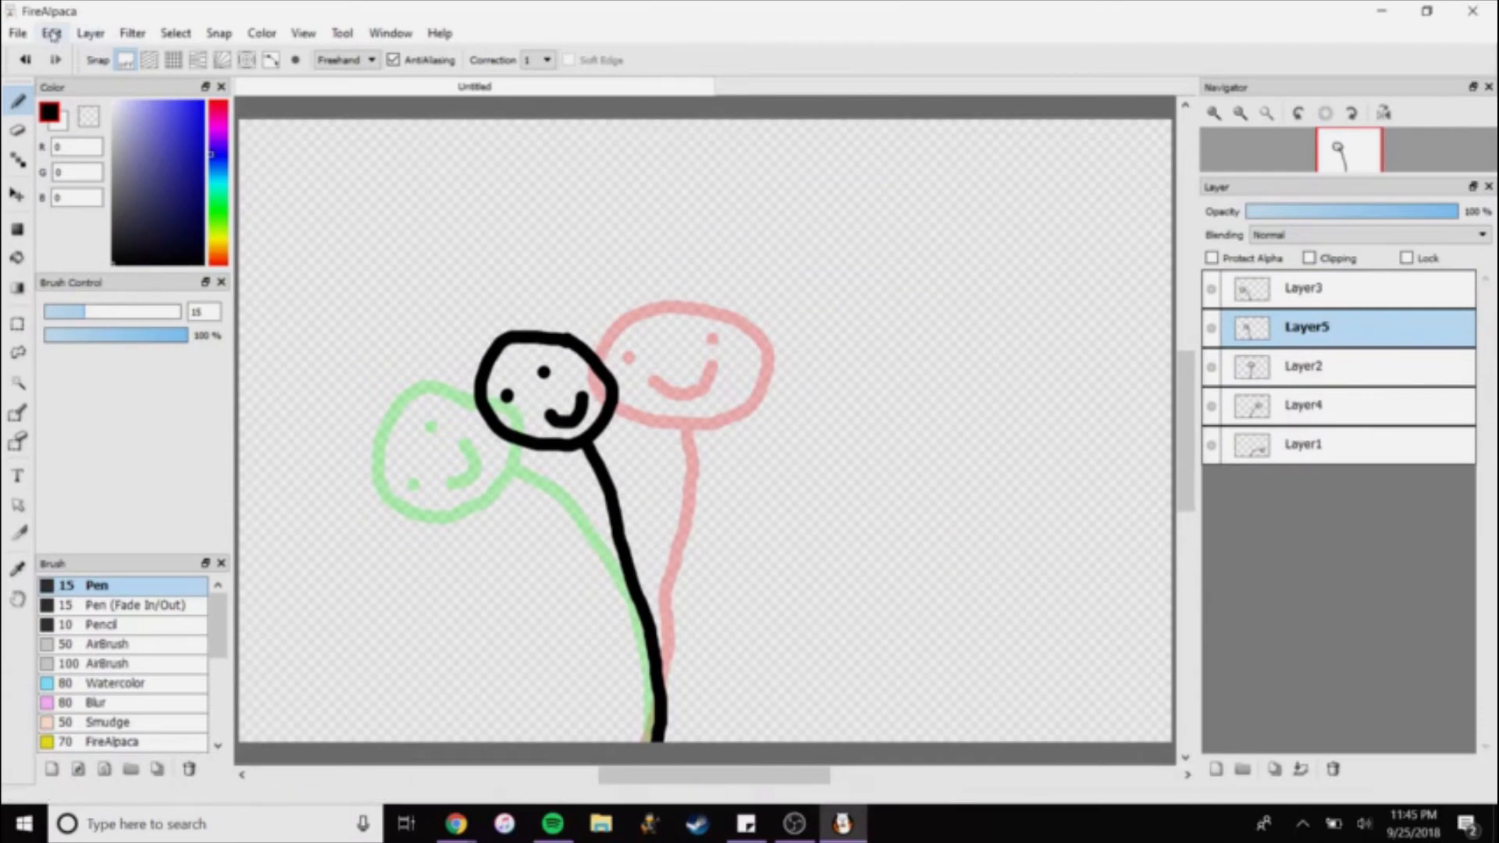
Export the layers in Onion Skin Mode to a new Desktop folder named animate.
click(17, 34)
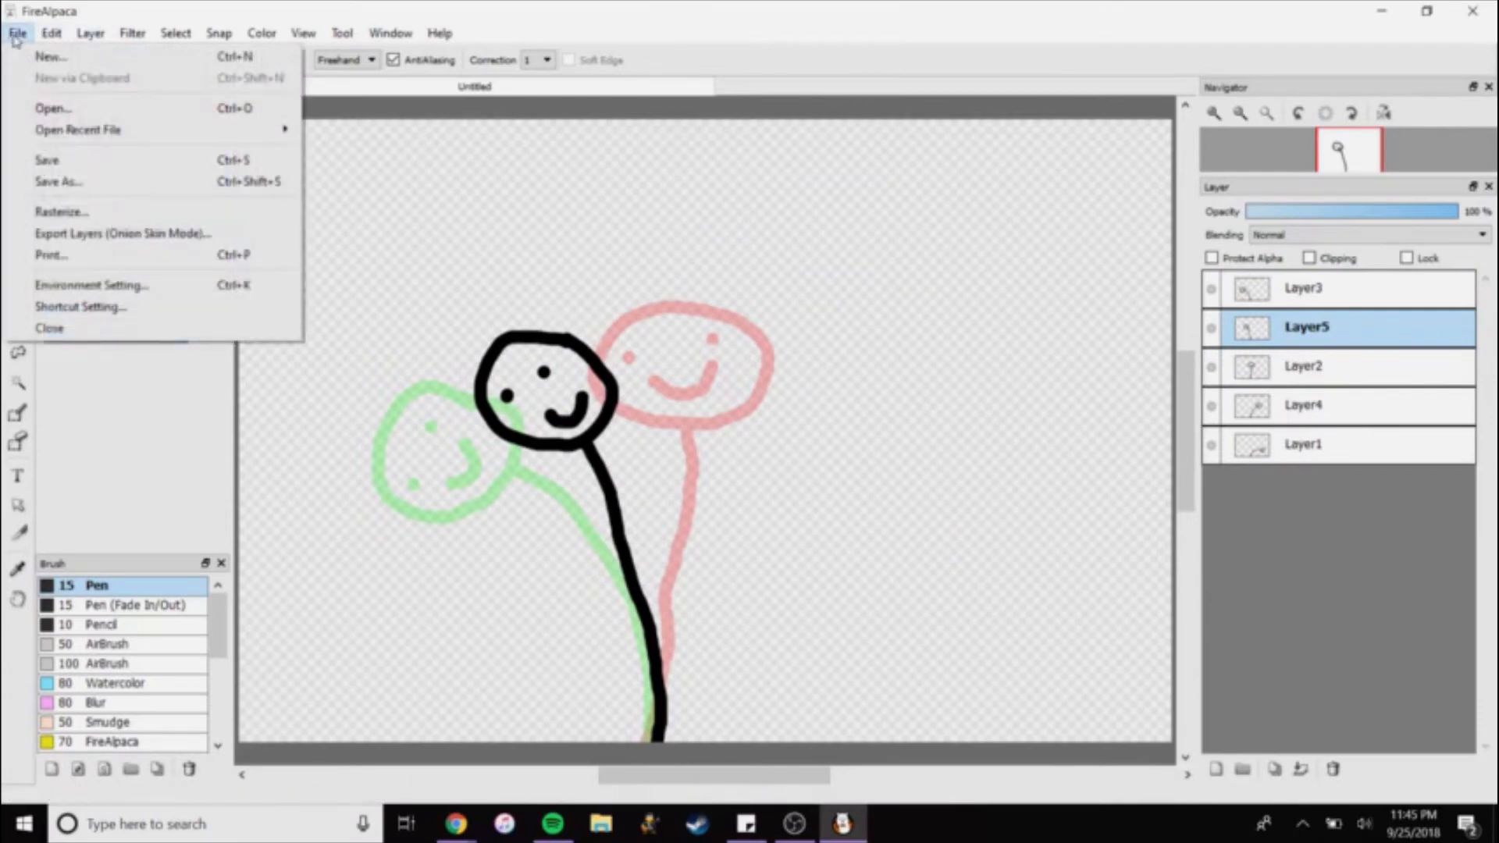
click(83, 234)
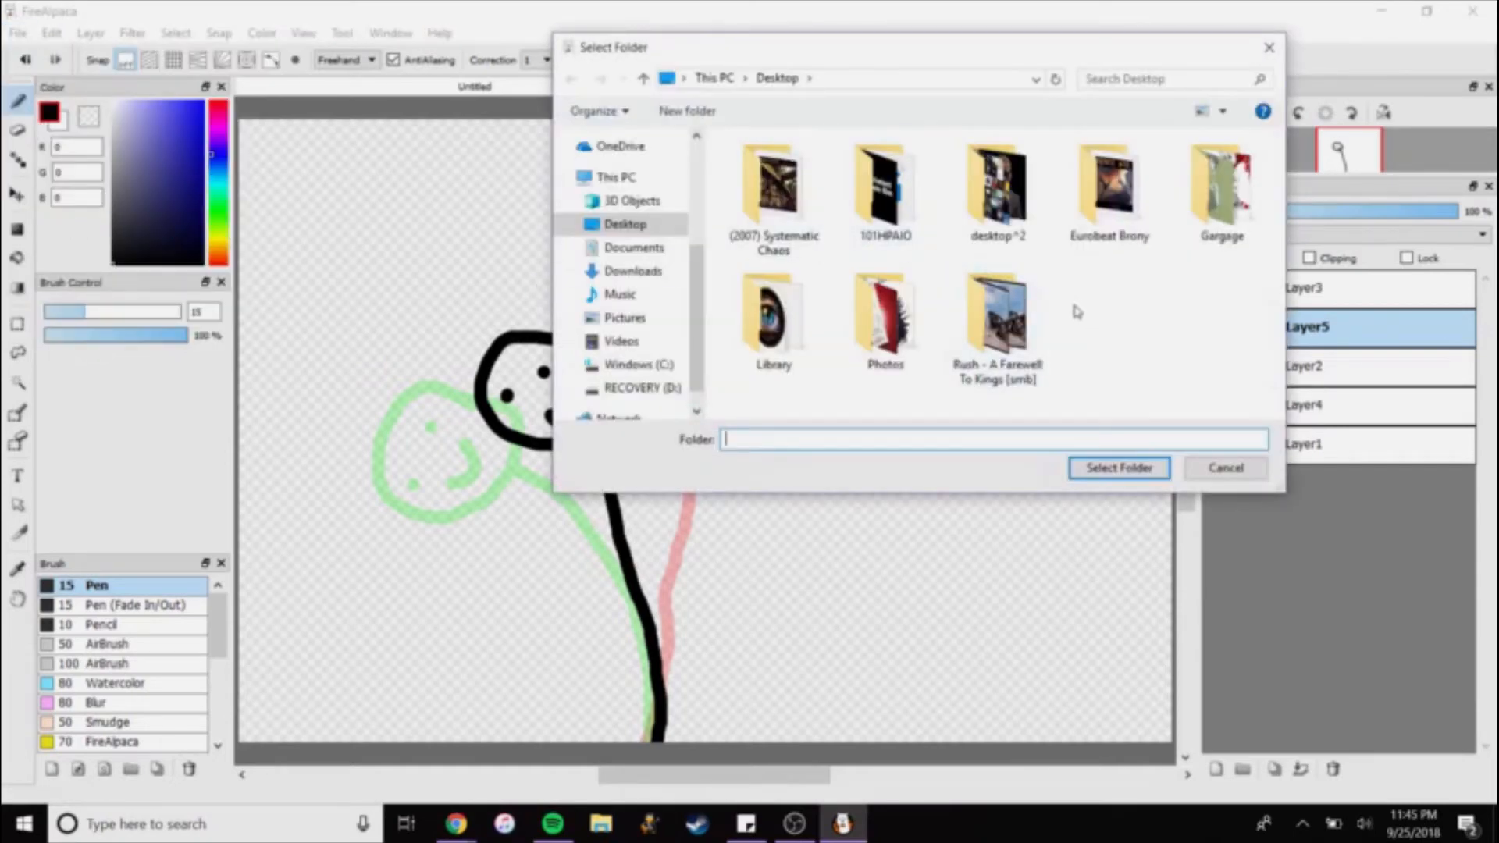
click(687, 111)
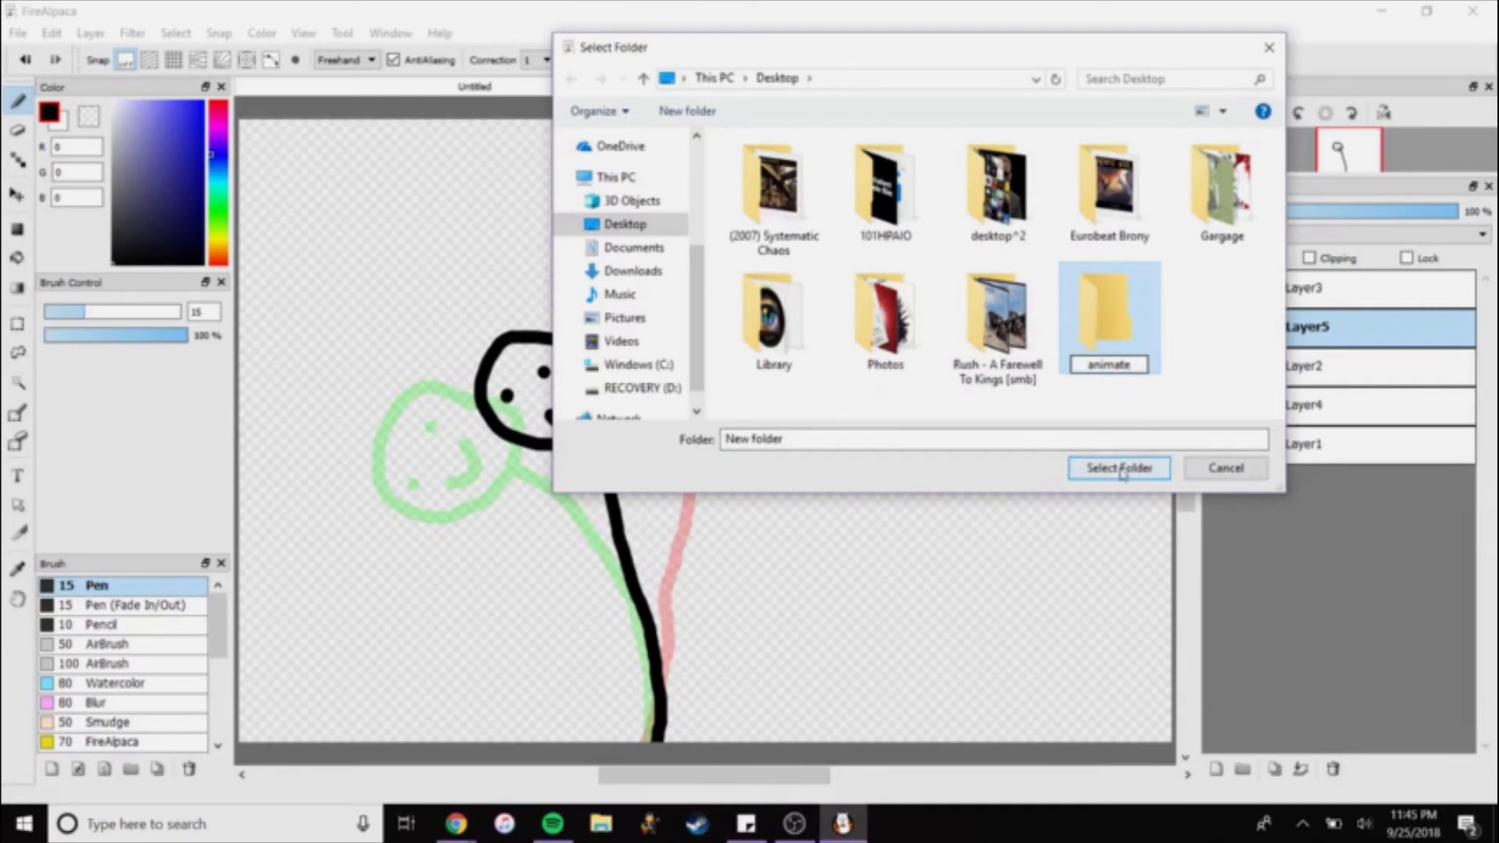
click(1122, 472)
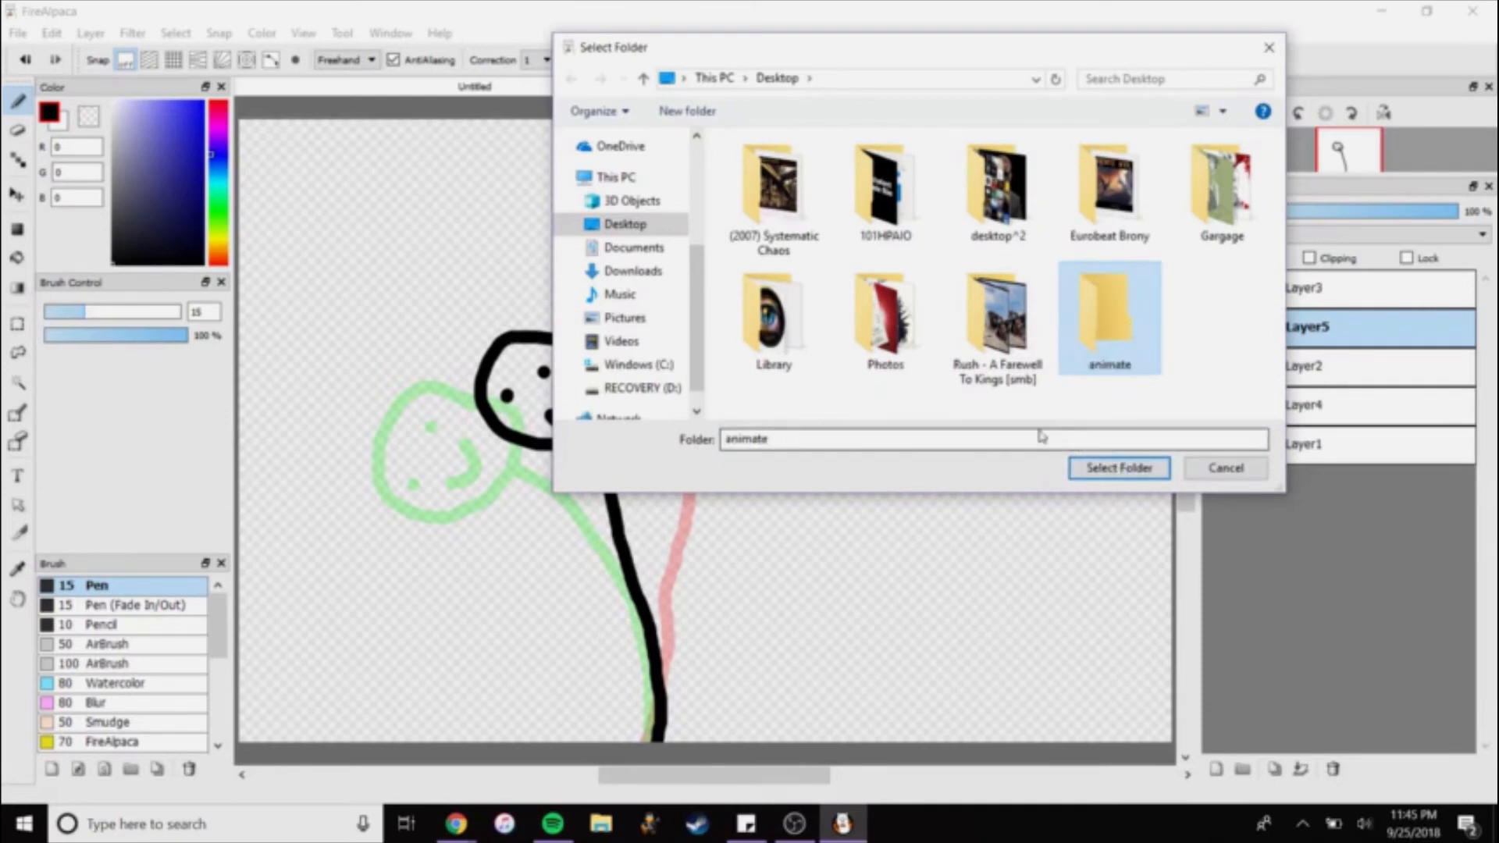
mouse_move(1497, 836)
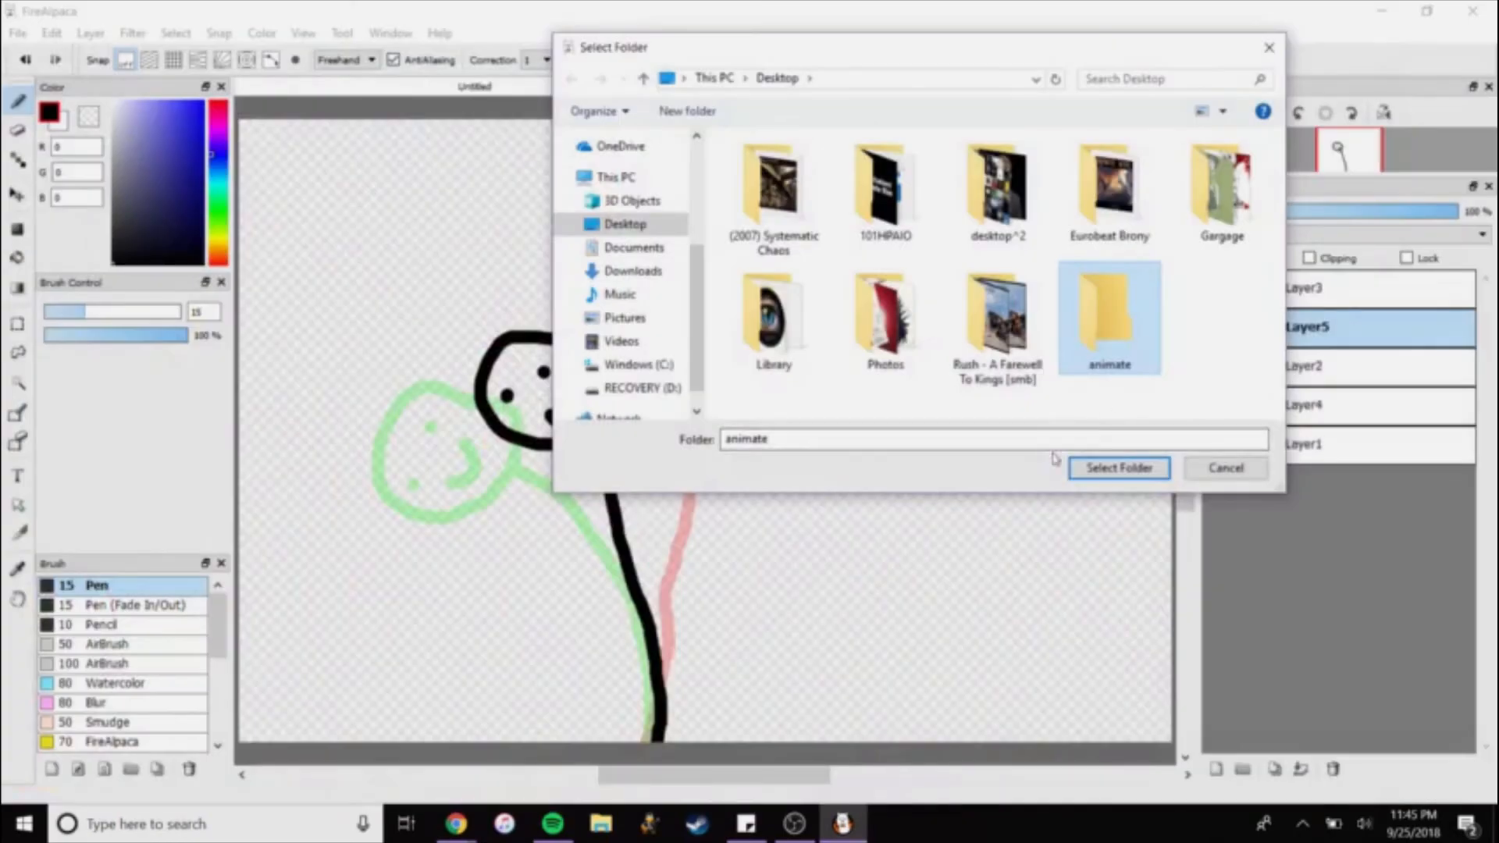
click(1113, 469)
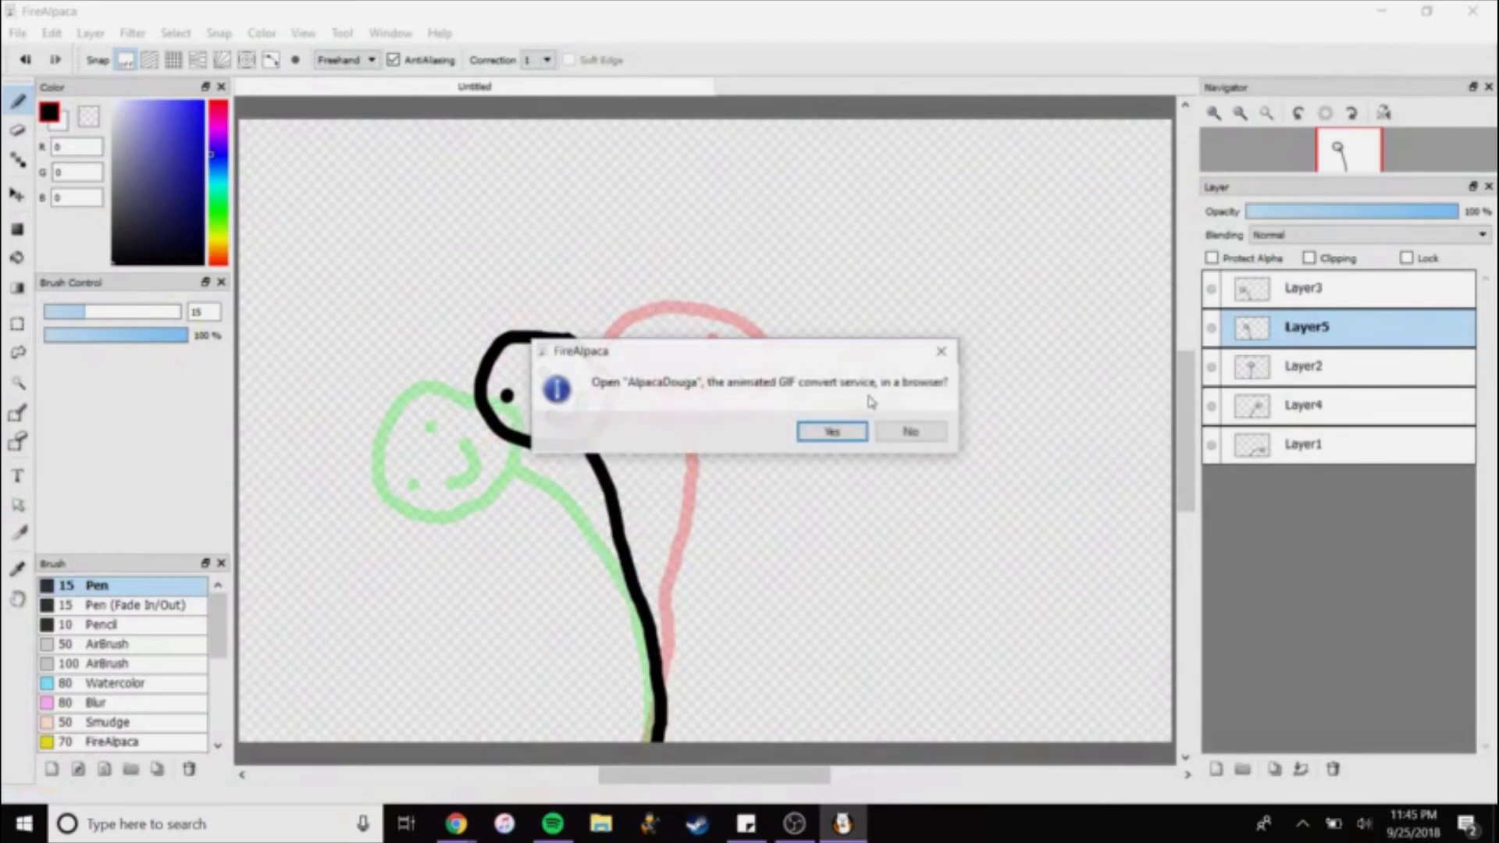
Open the AlpacaDouga GIF service in the browser and upload frames 000 to 004 from the animate folder.
click(827, 430)
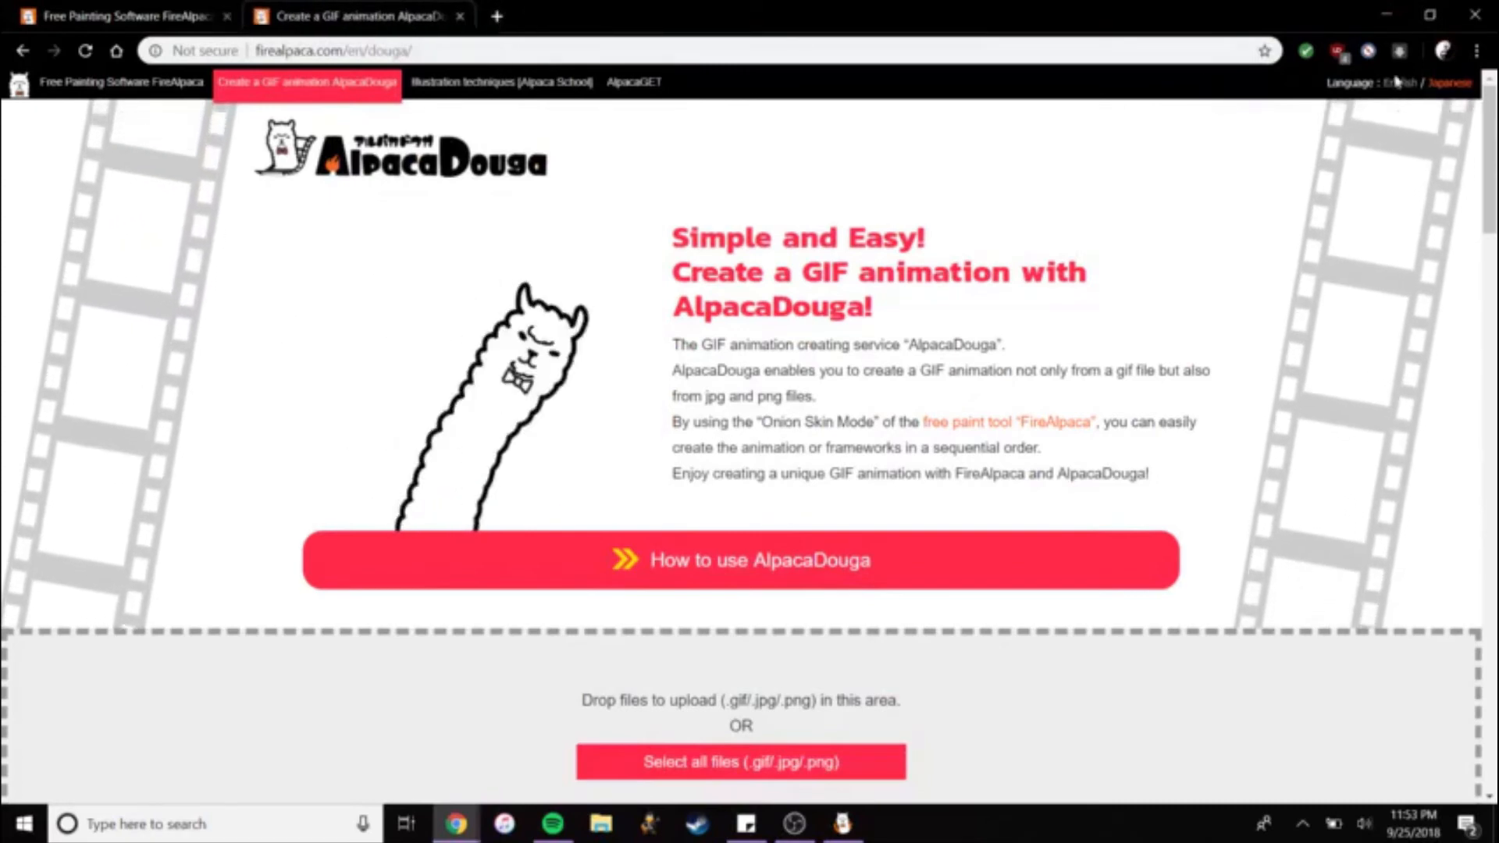
scroll(836, 277, down, 3)
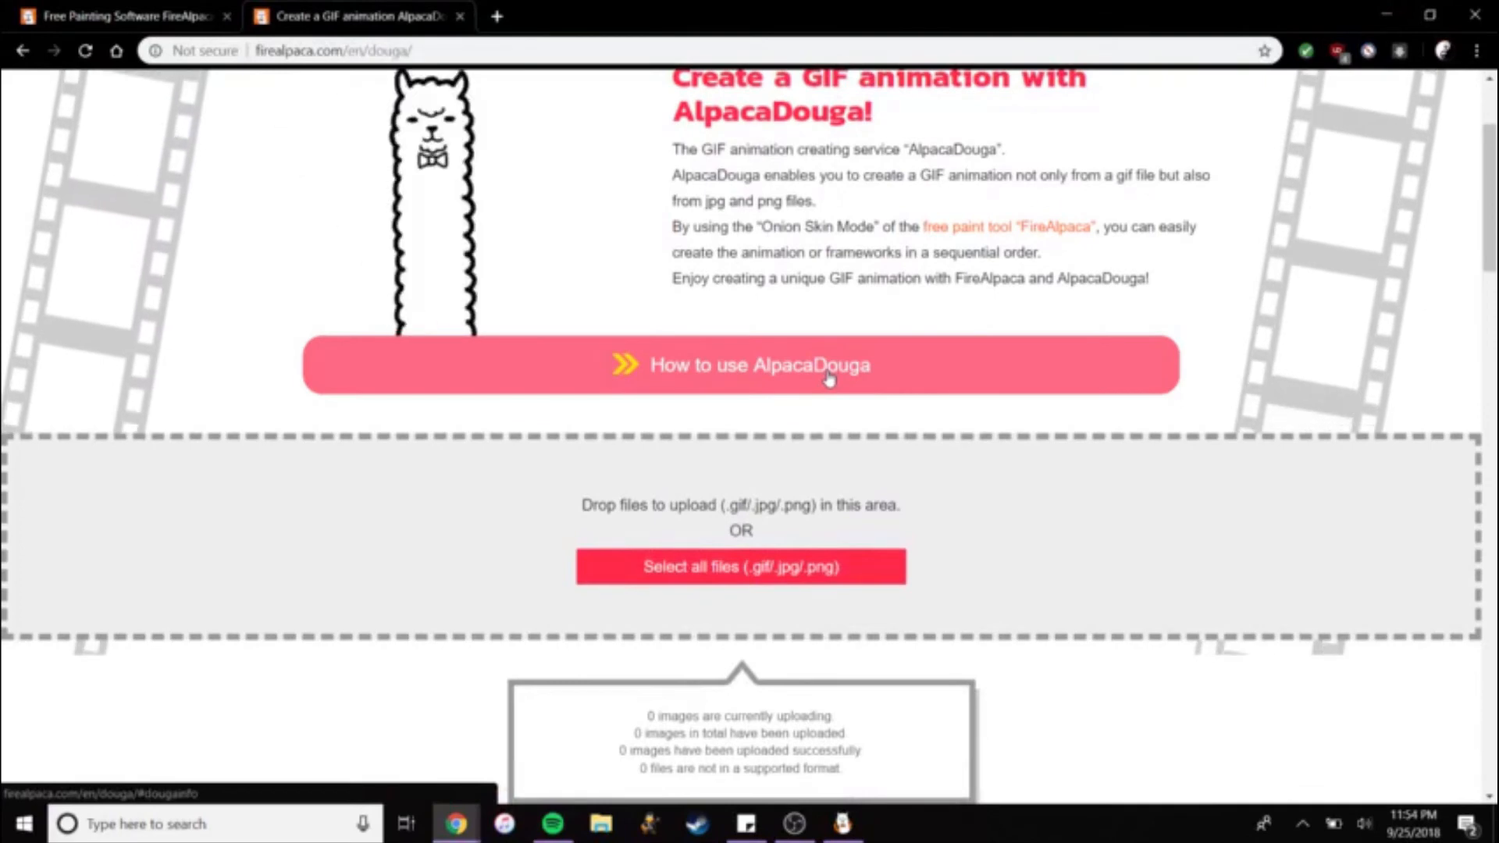
scroll(823, 496, down, 1)
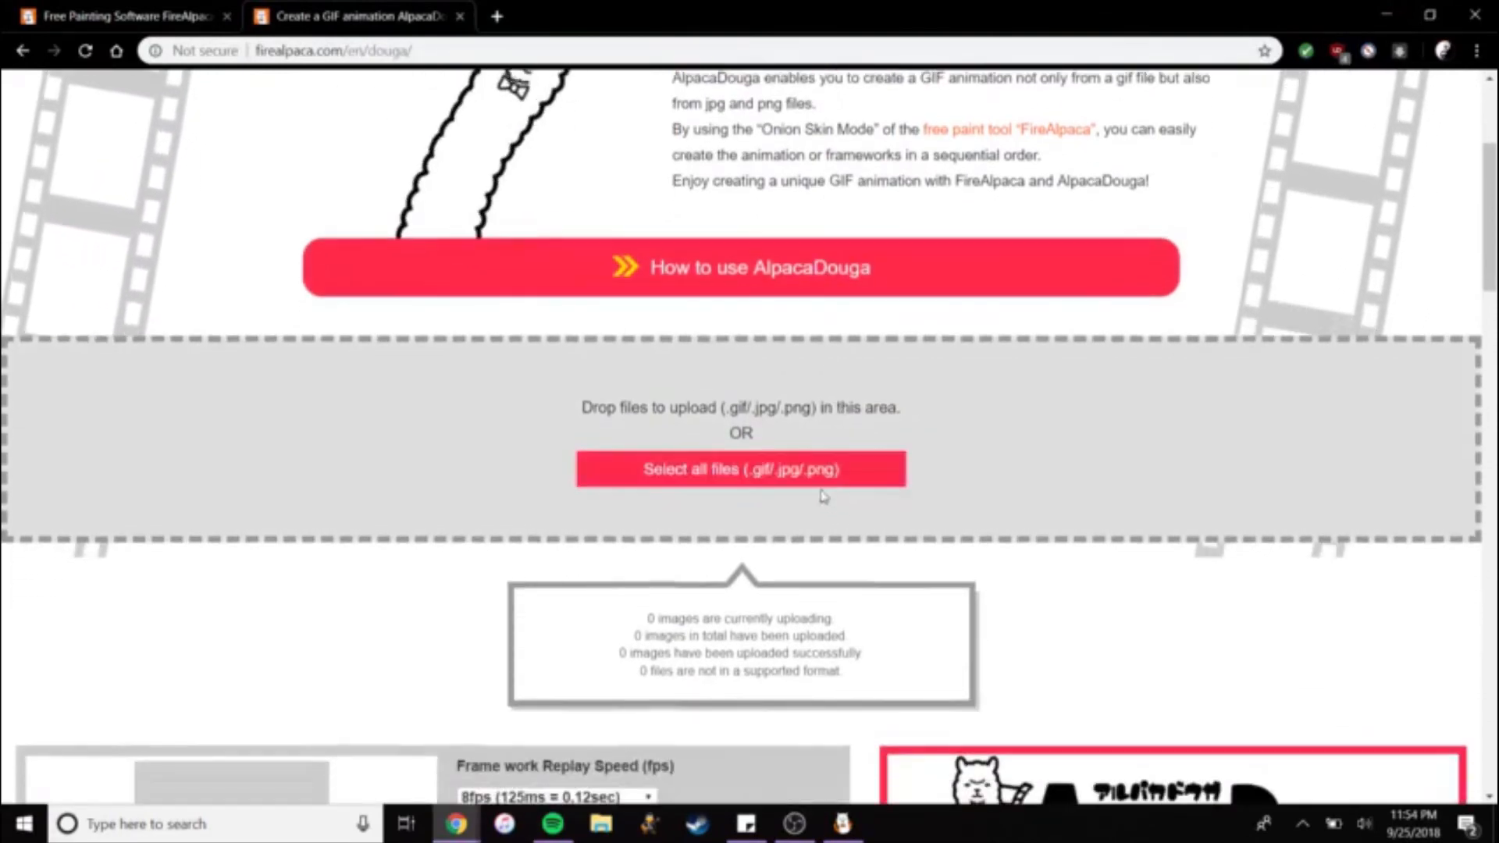
click(820, 476)
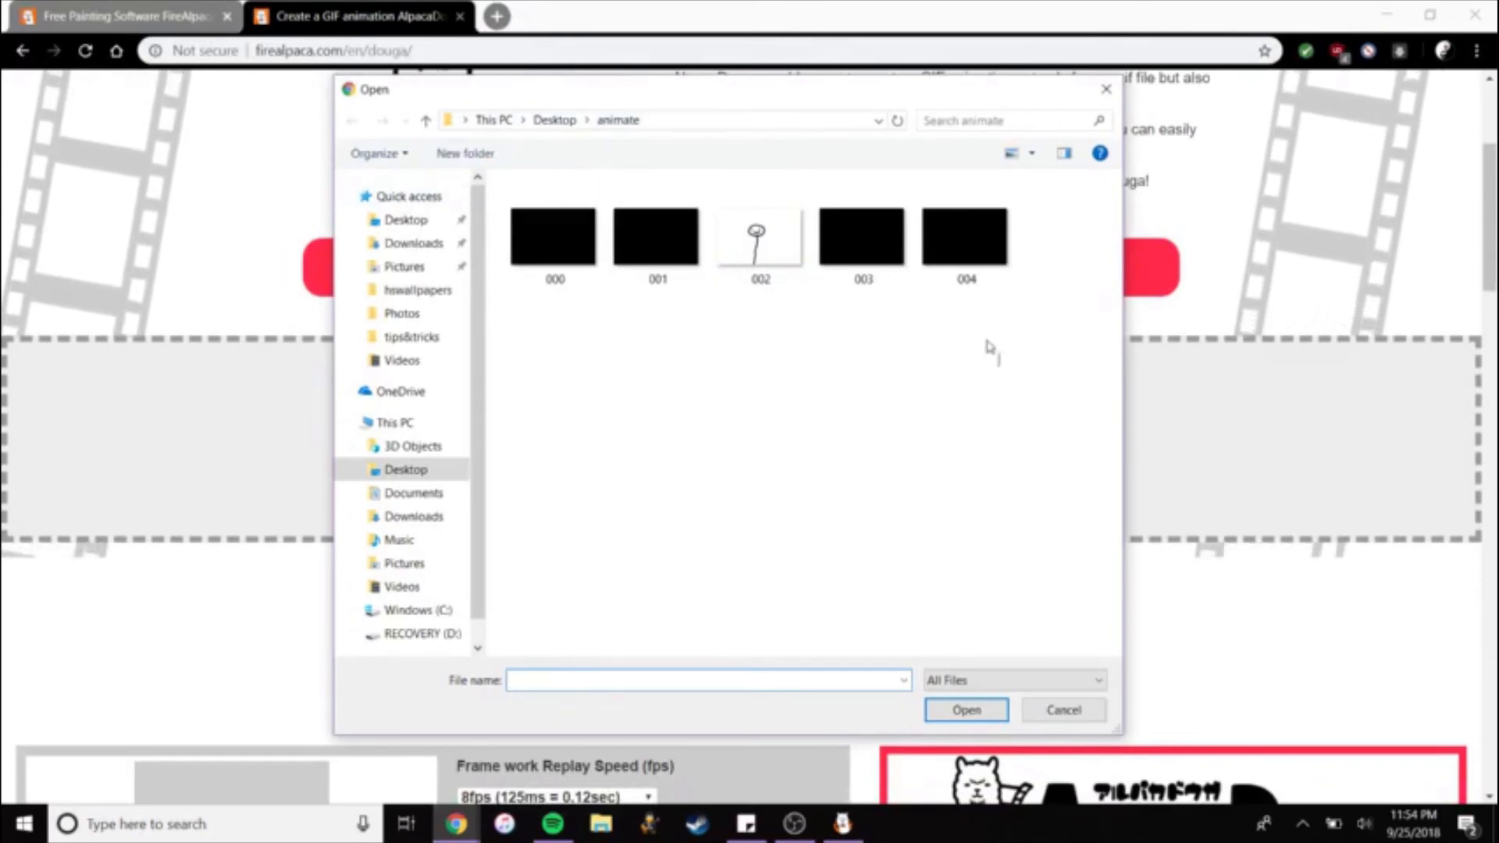
drag(999, 363, 503, 175)
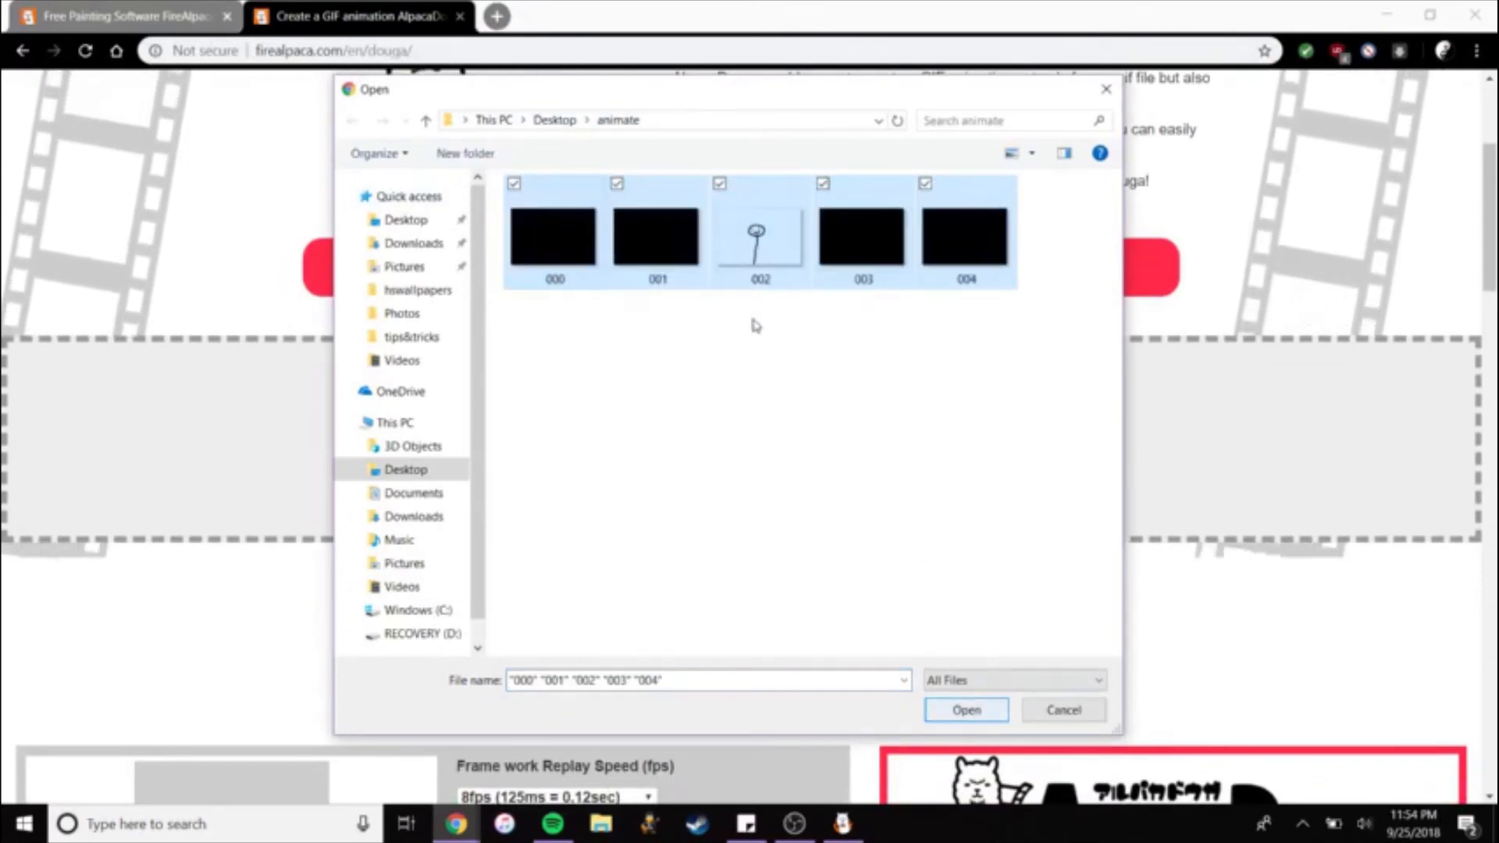
click(966, 710)
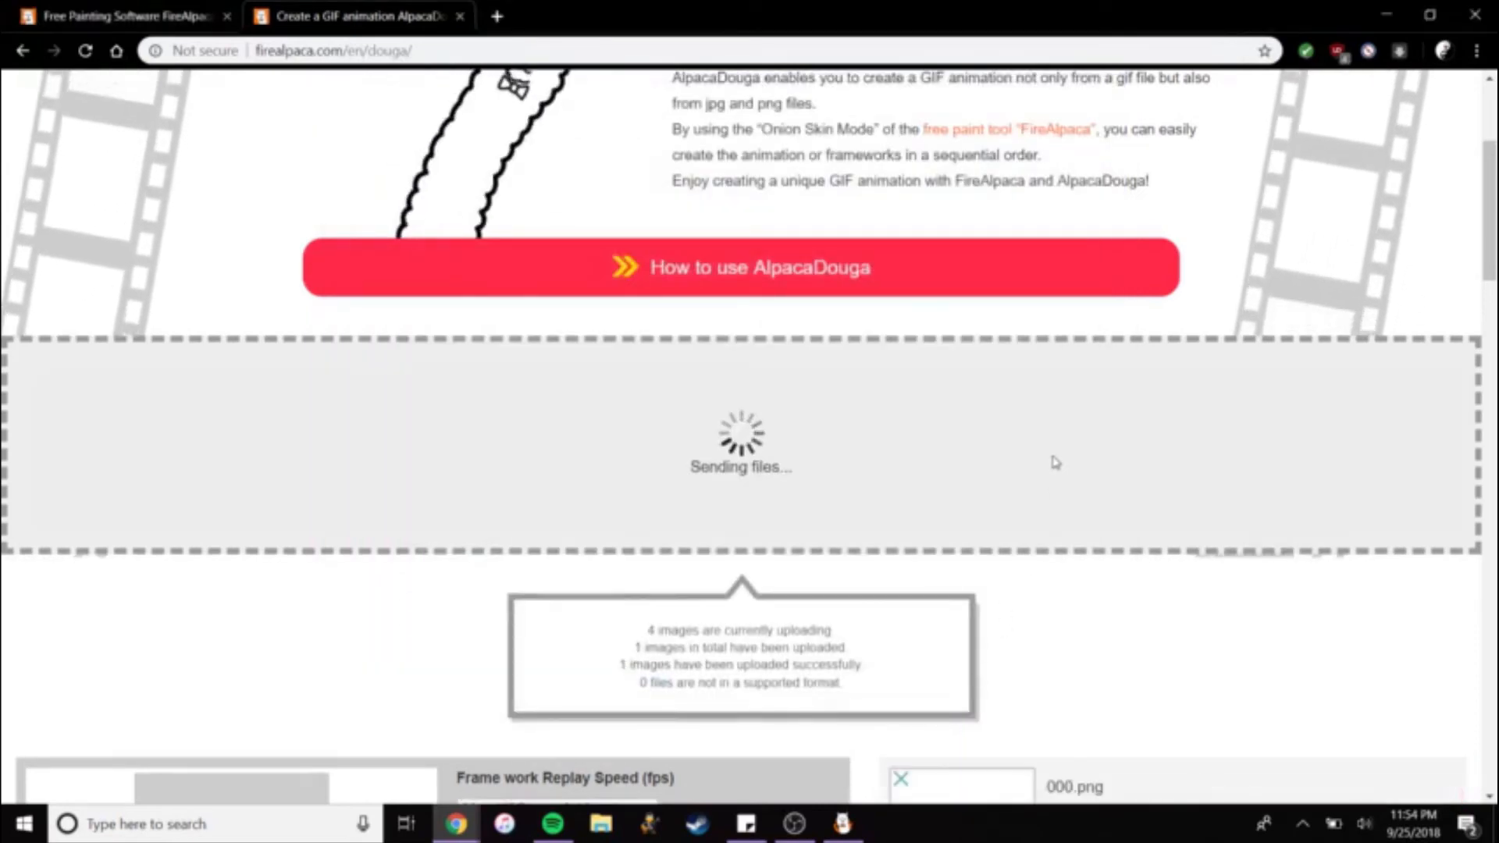
Try frame replay speeds of 10 fps and 12 fps for the uploaded animation and look at the completion size options.
scroll(602, 435, down, 1)
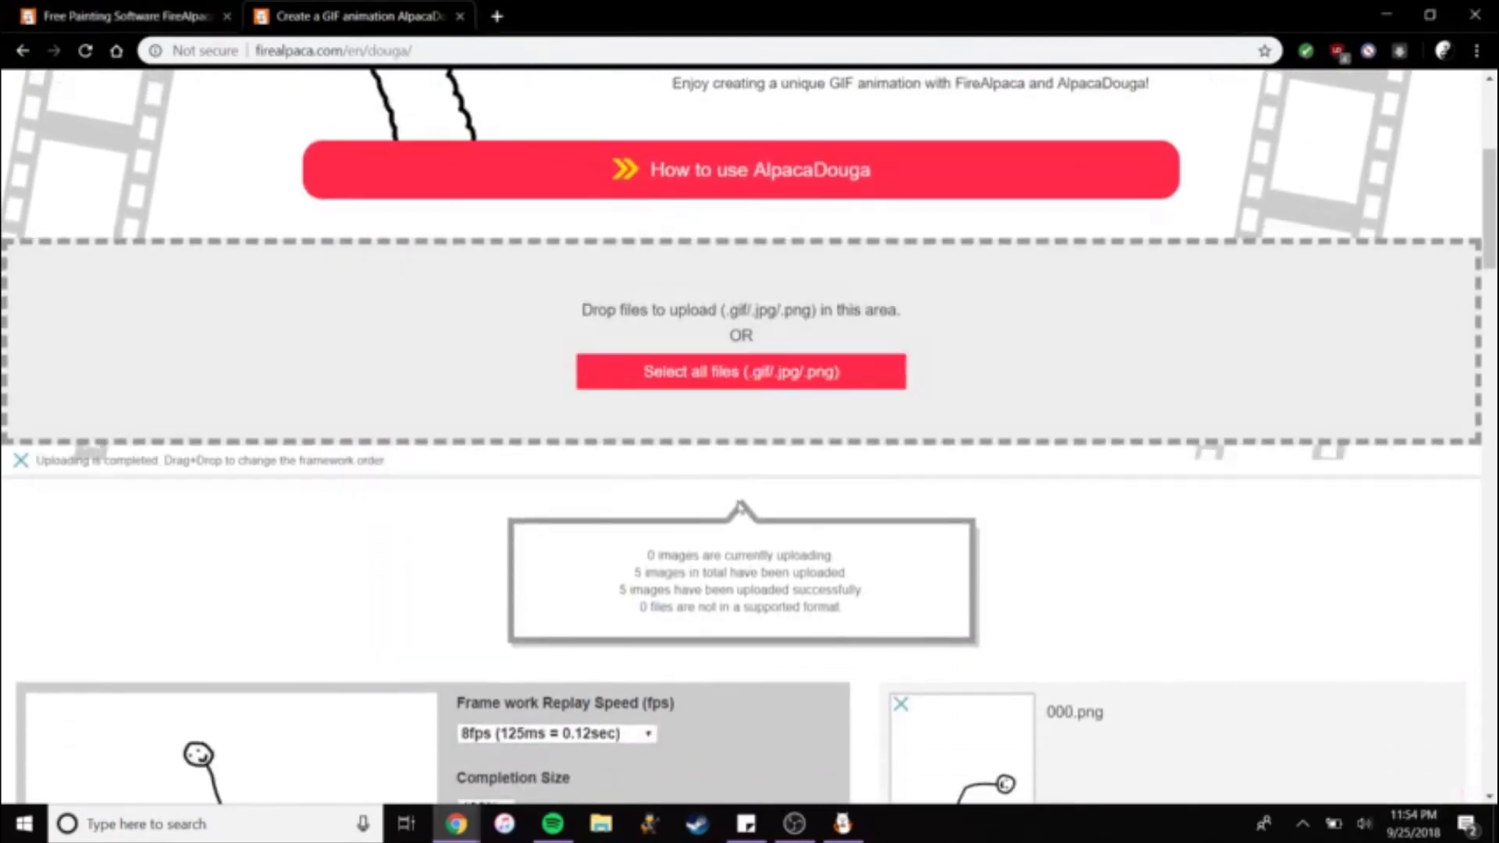
scroll(701, 531, down, 1)
scroll(701, 531, down, 12)
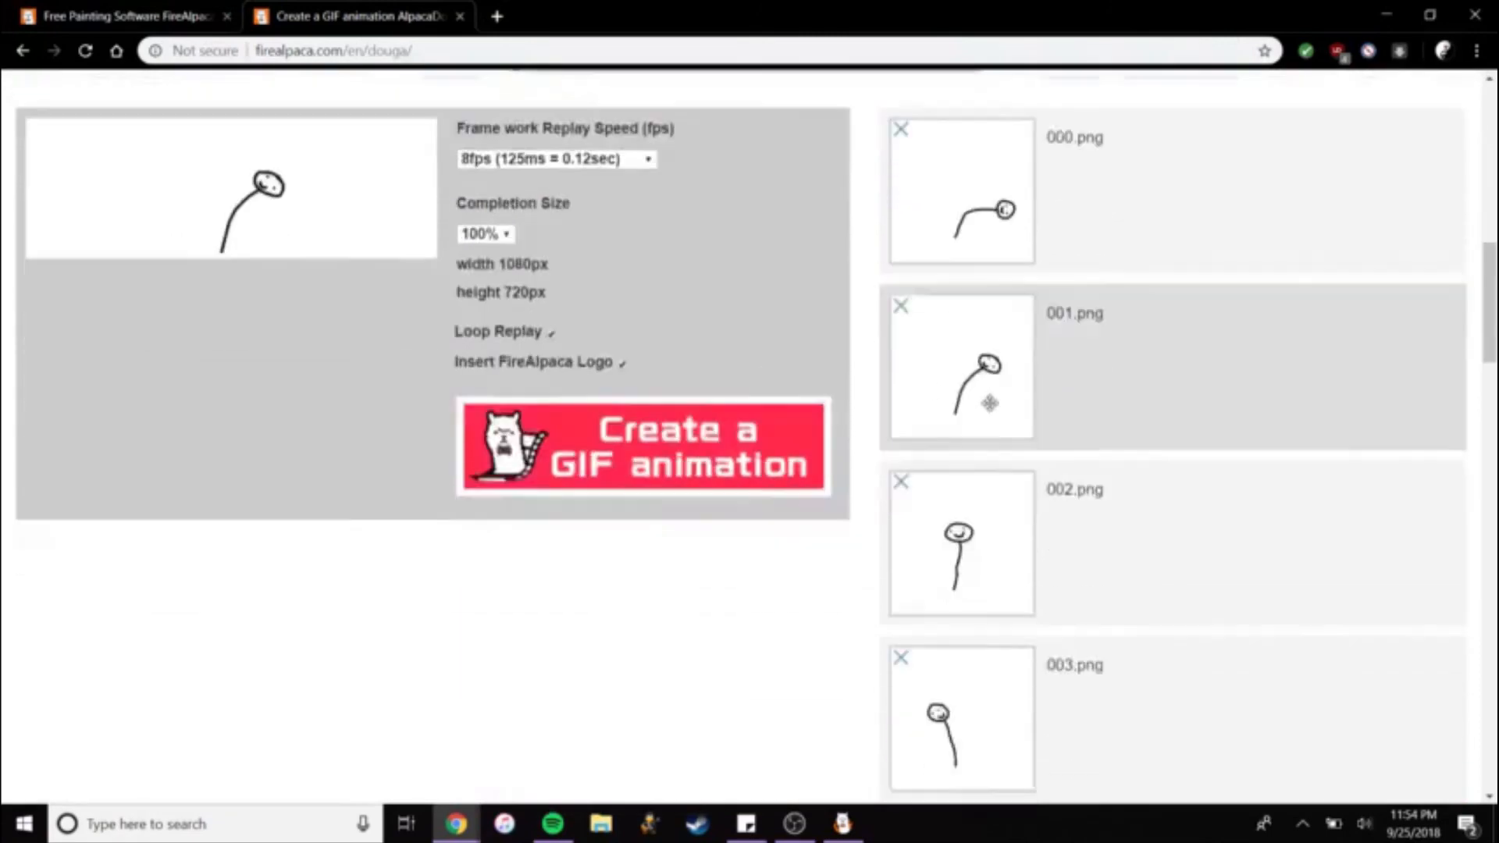
scroll(1036, 390, up, 8)
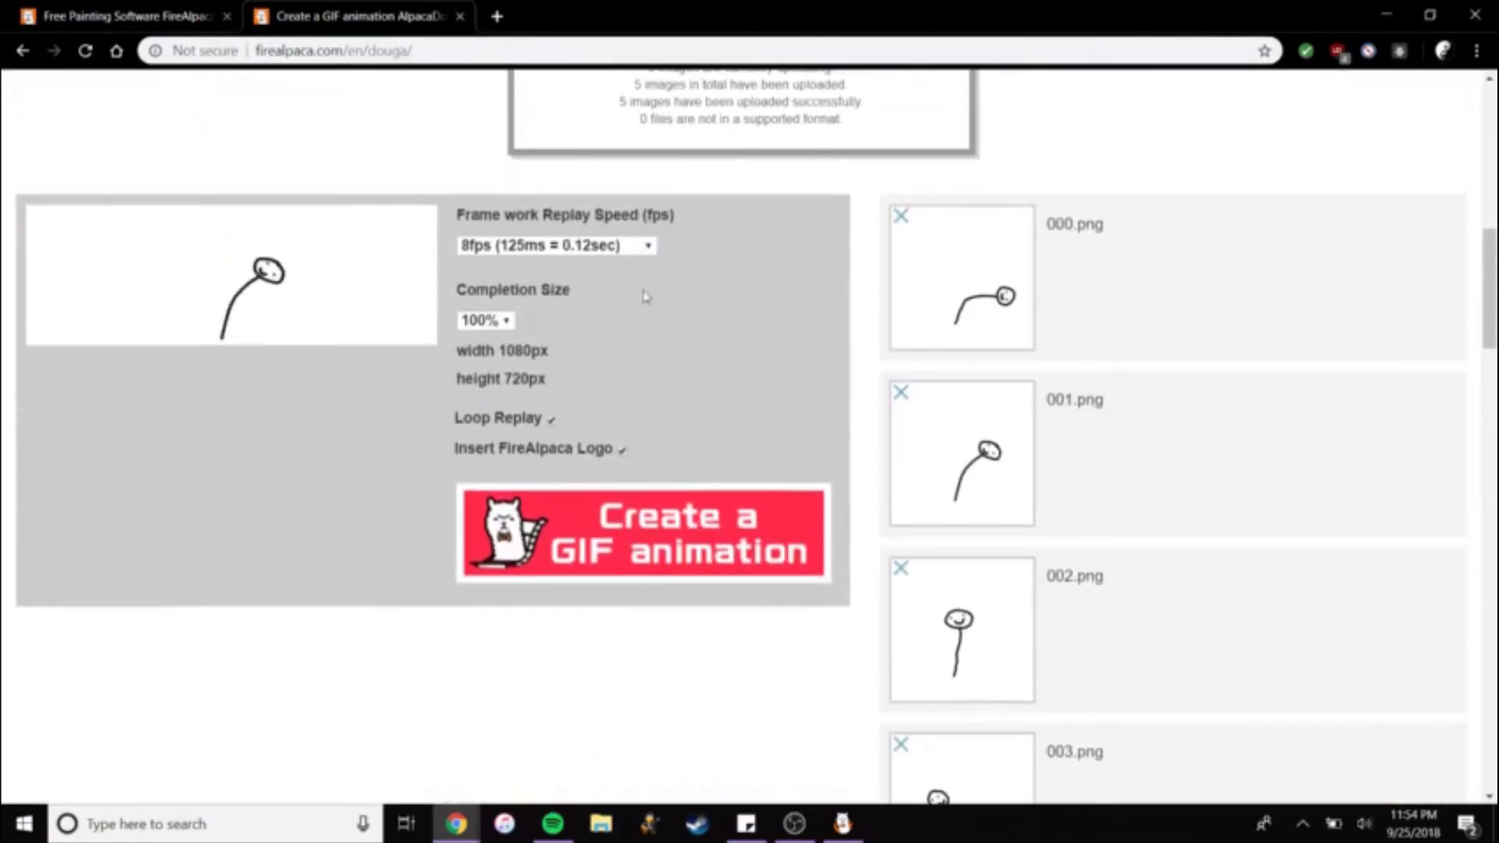
click(589, 246)
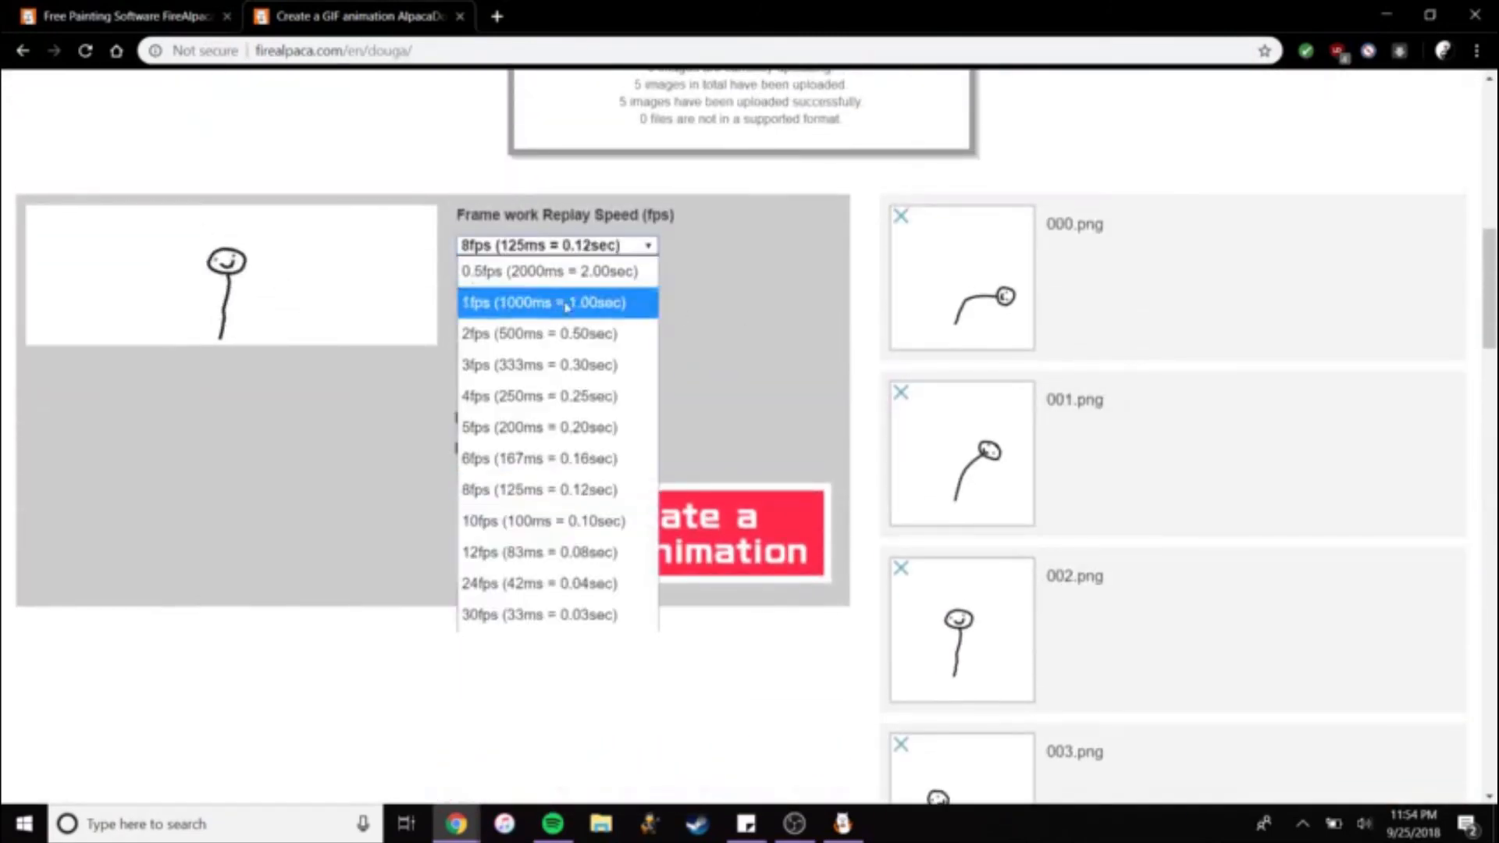
click(561, 523)
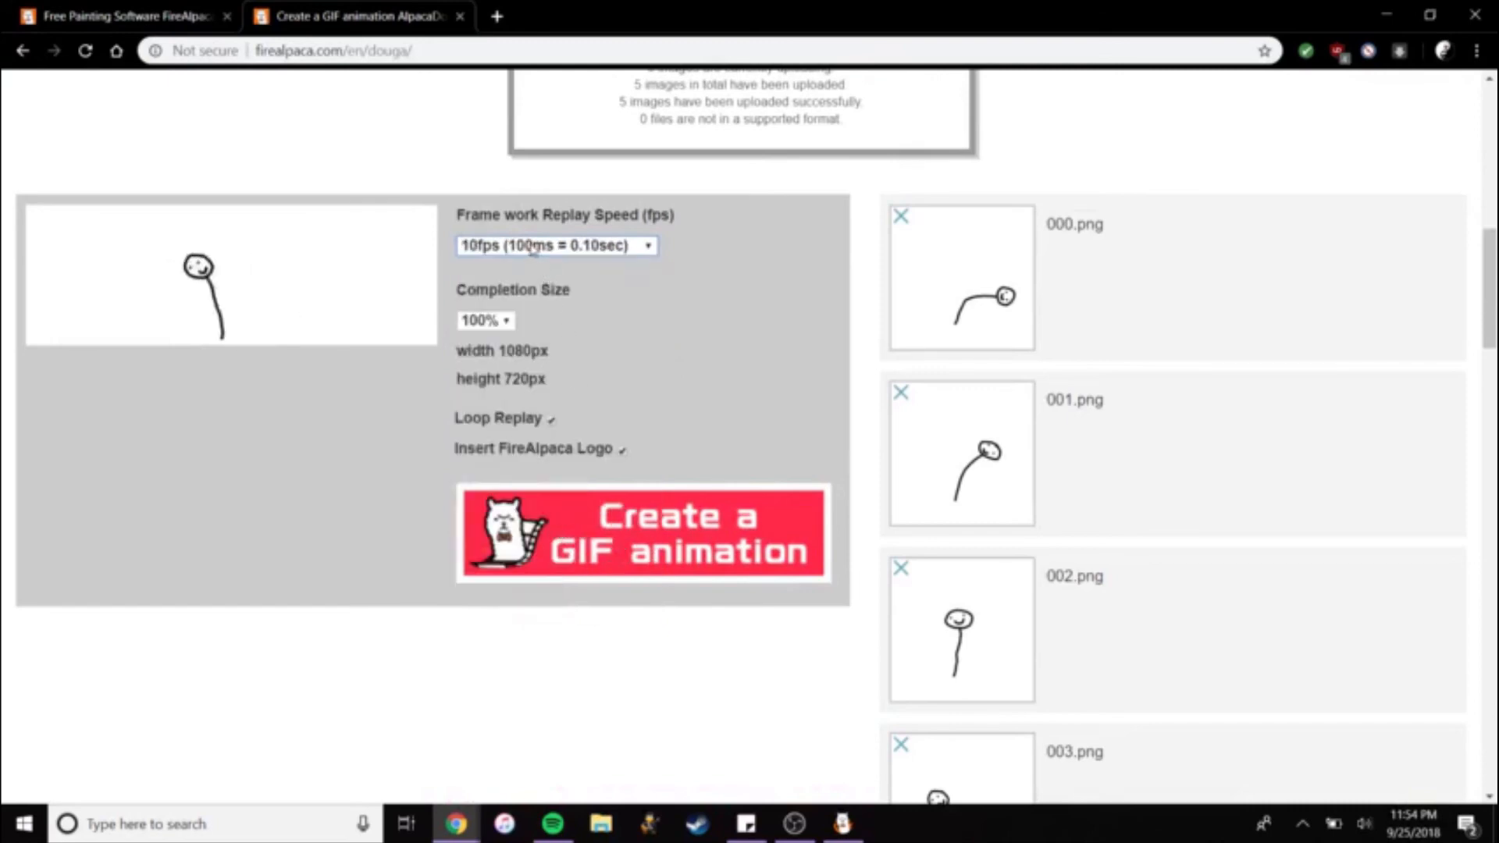
click(532, 248)
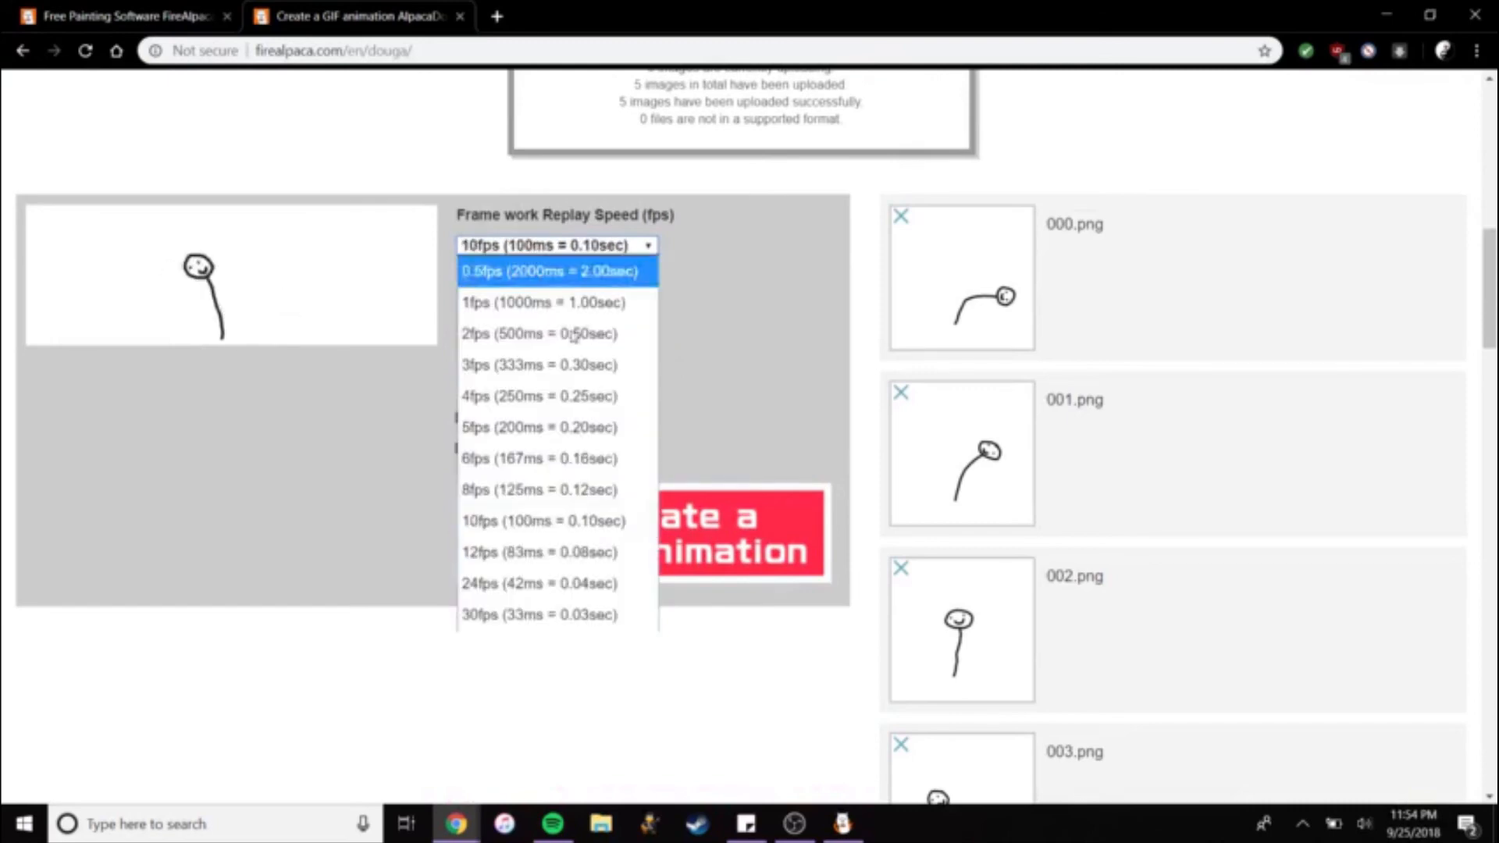
click(539, 553)
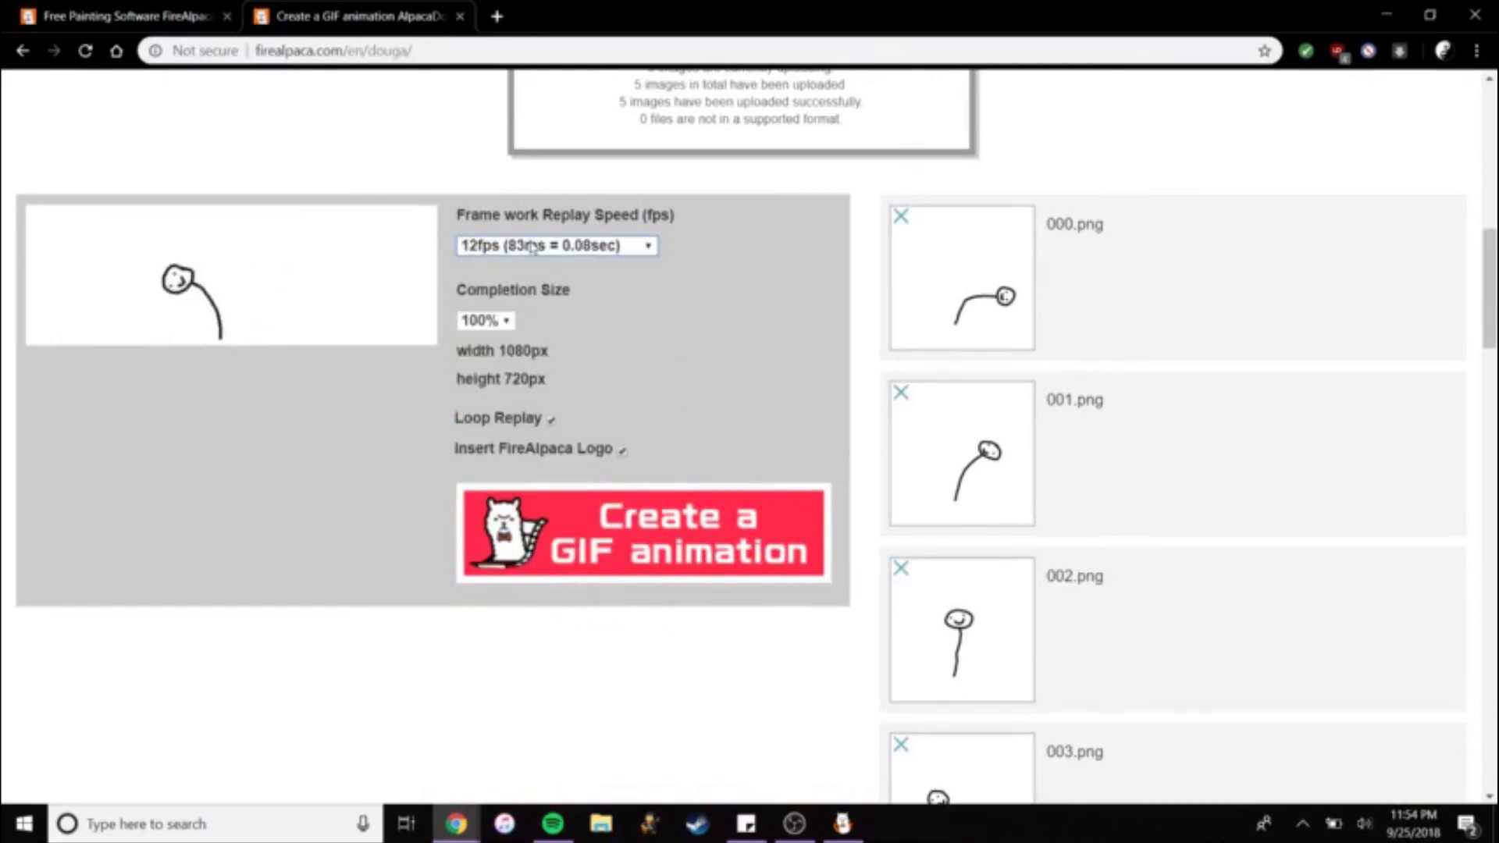
click(512, 327)
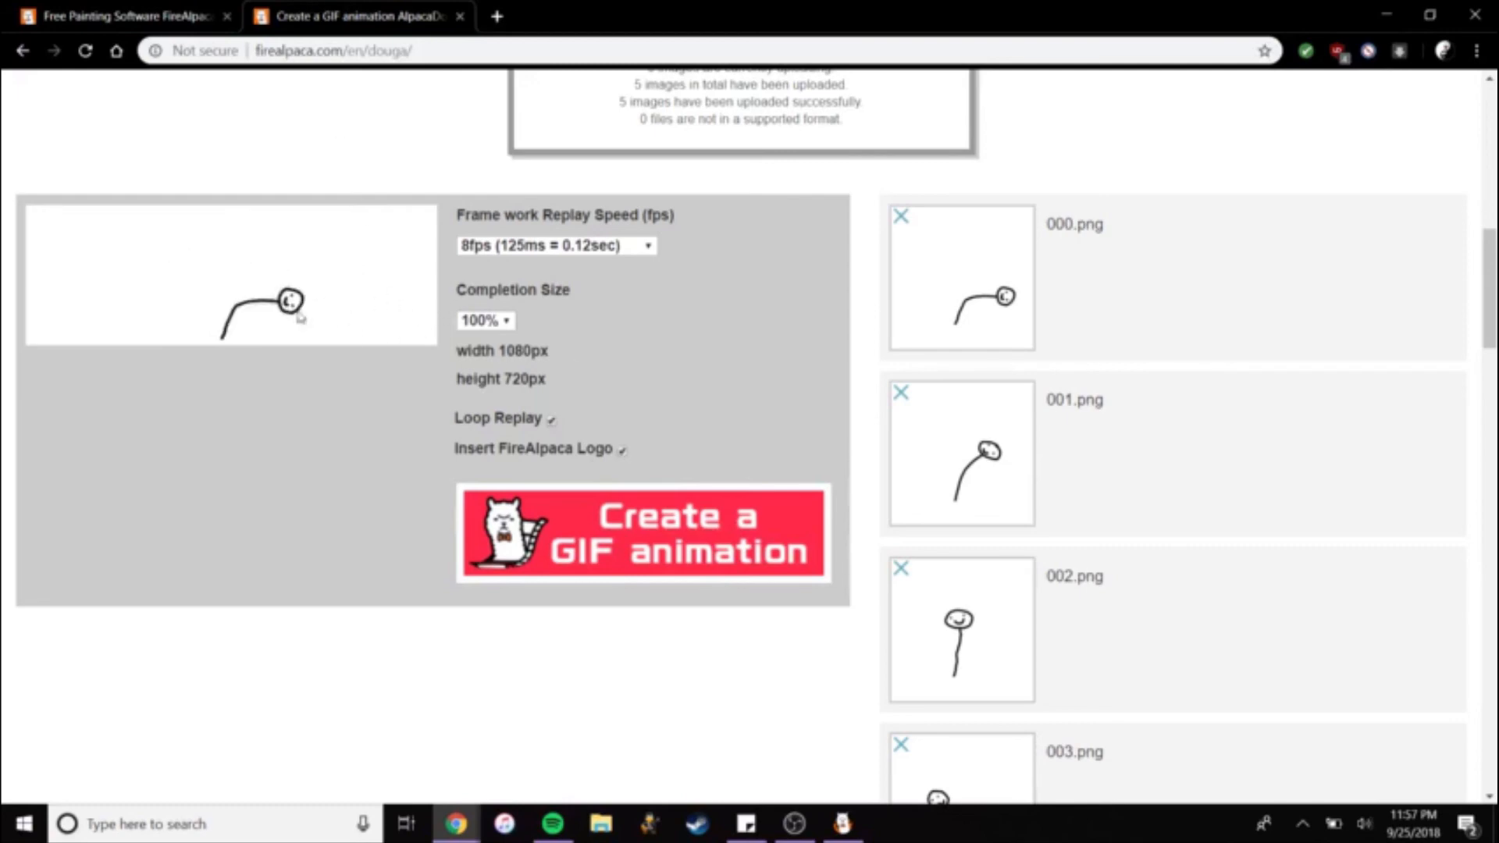
Create the GIF animation from the uploaded frames and open the downloaded file in Photos.
click(664, 552)
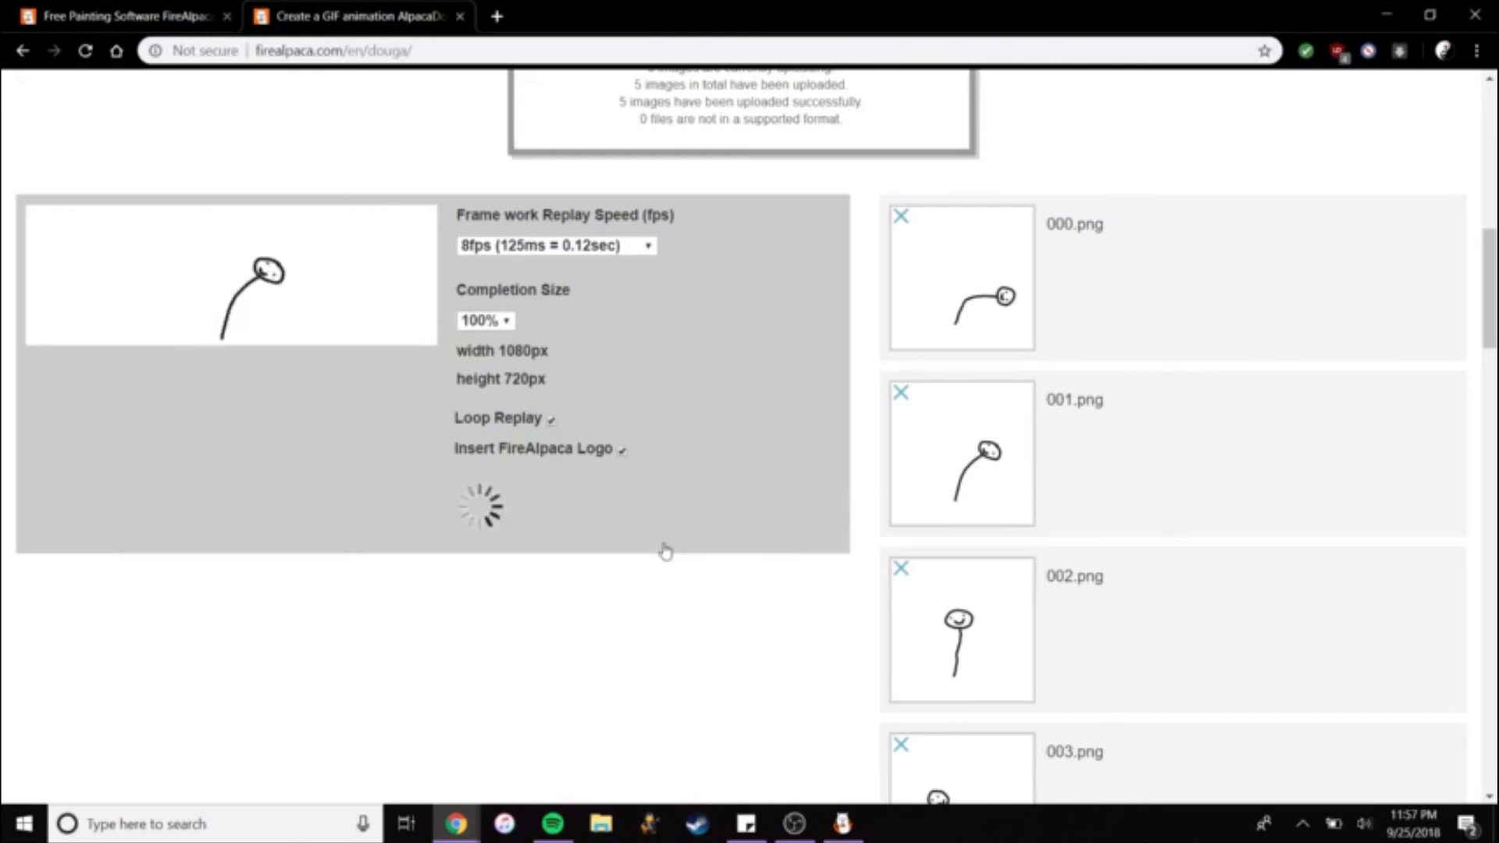
click(668, 517)
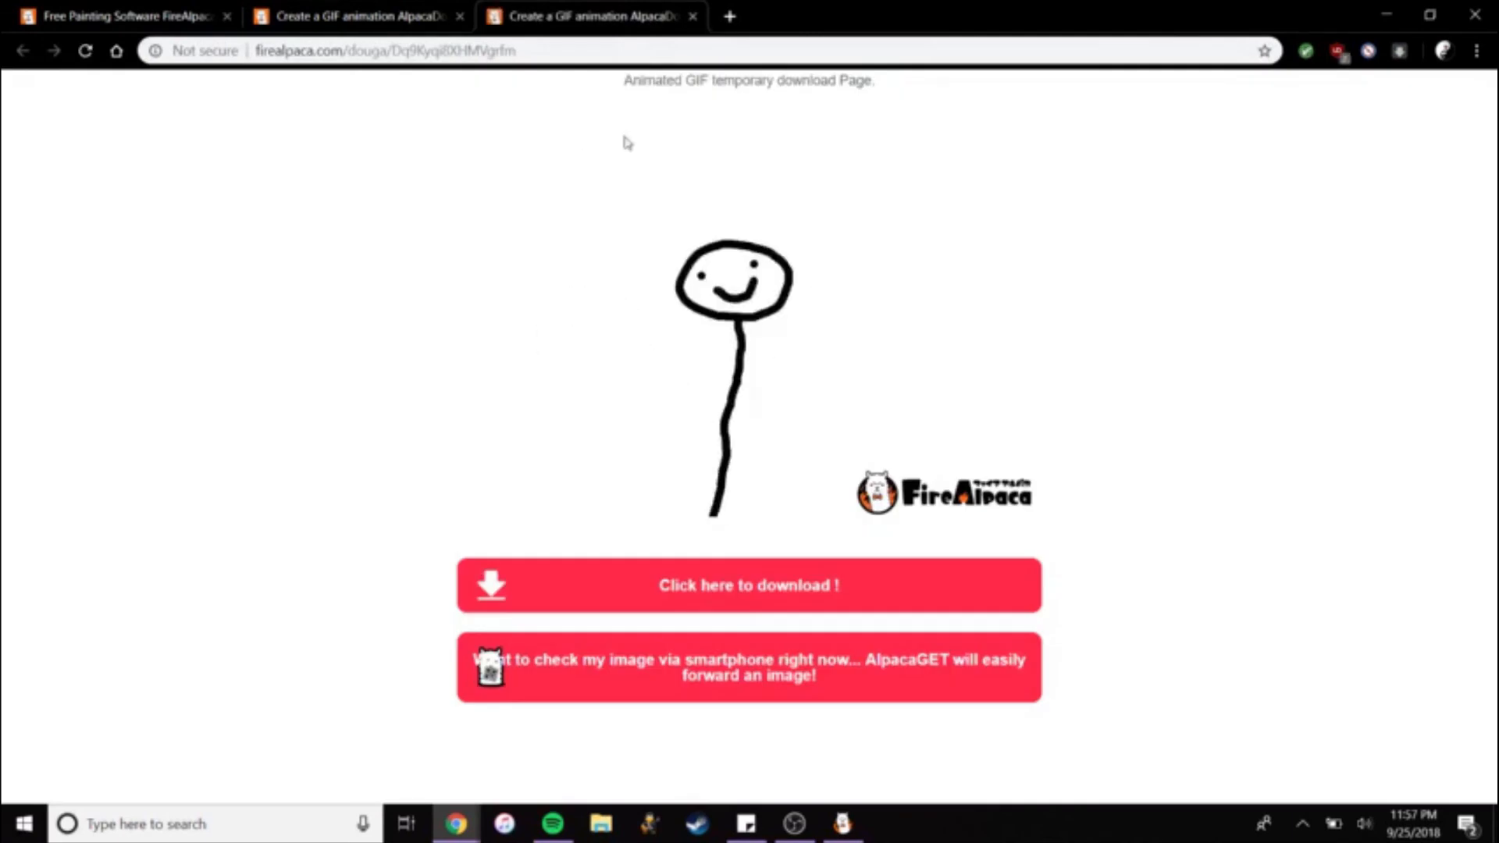
click(806, 596)
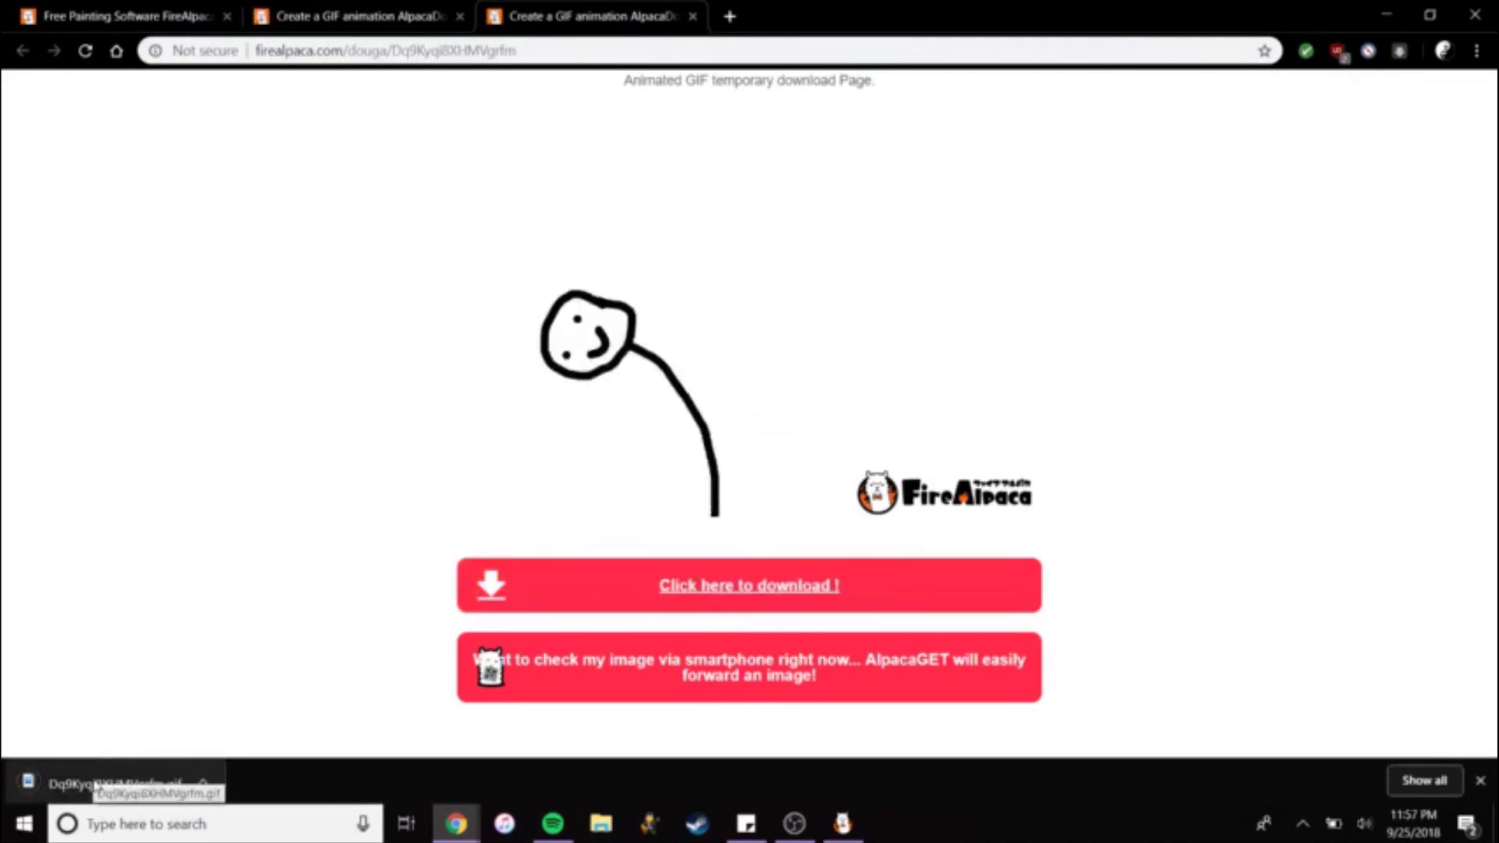
click(92, 782)
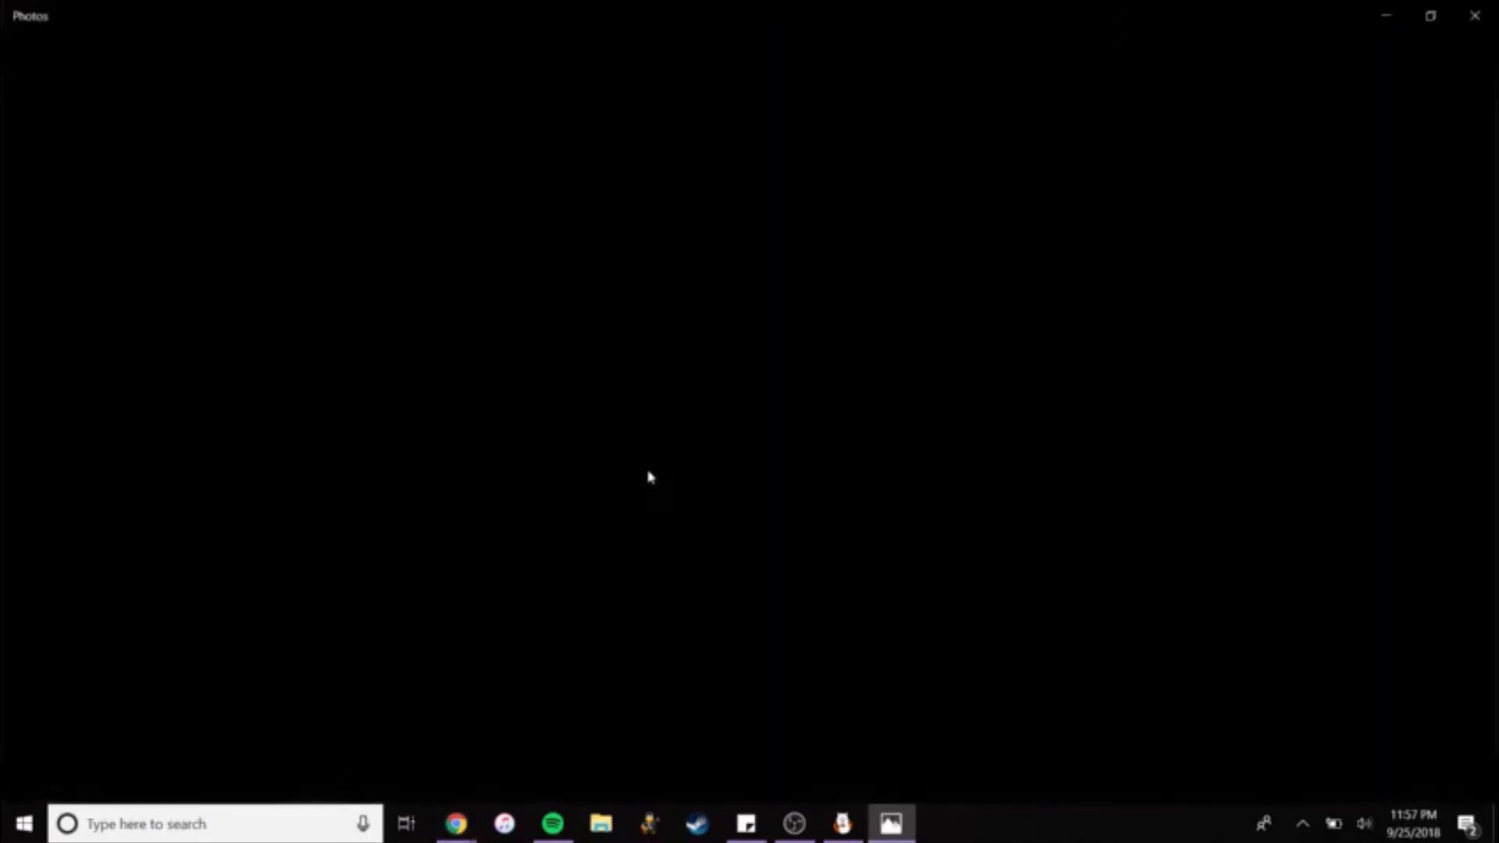